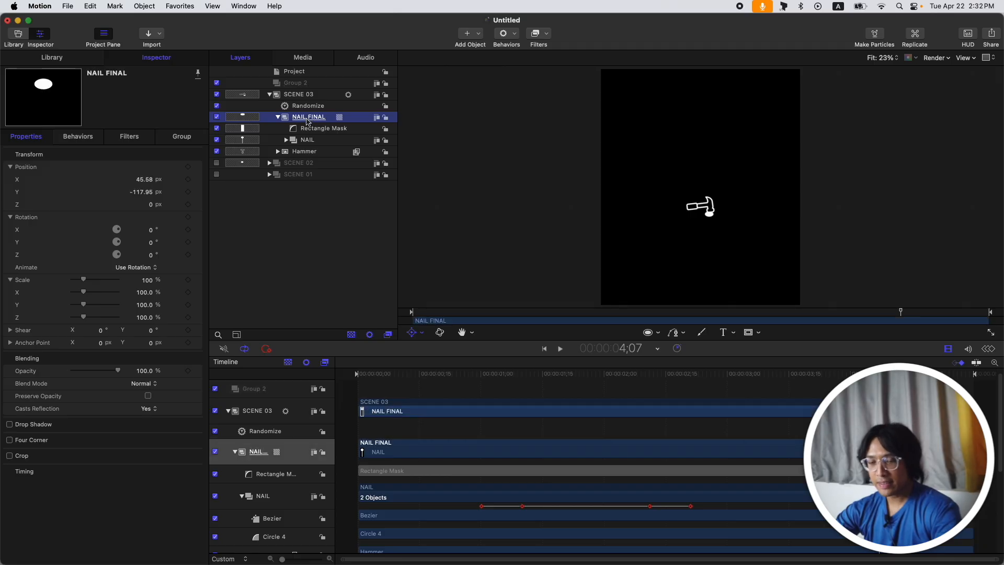
- Duplicate the NAIL FINAL group into a new group above SCENE 03 and name that group SCENE 04
drag(327, 120, 313, 85)
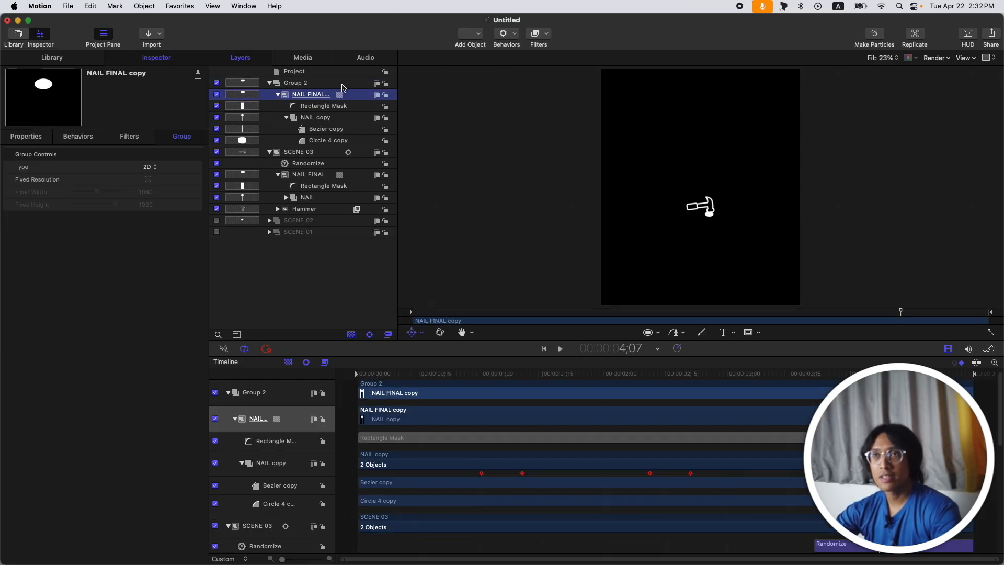
click(313, 85)
click(313, 85)
text(SCENE 04)
key(Return)
- Collapse the SCENE 03 group in the layer list and hide it from the canvas
click(268, 152)
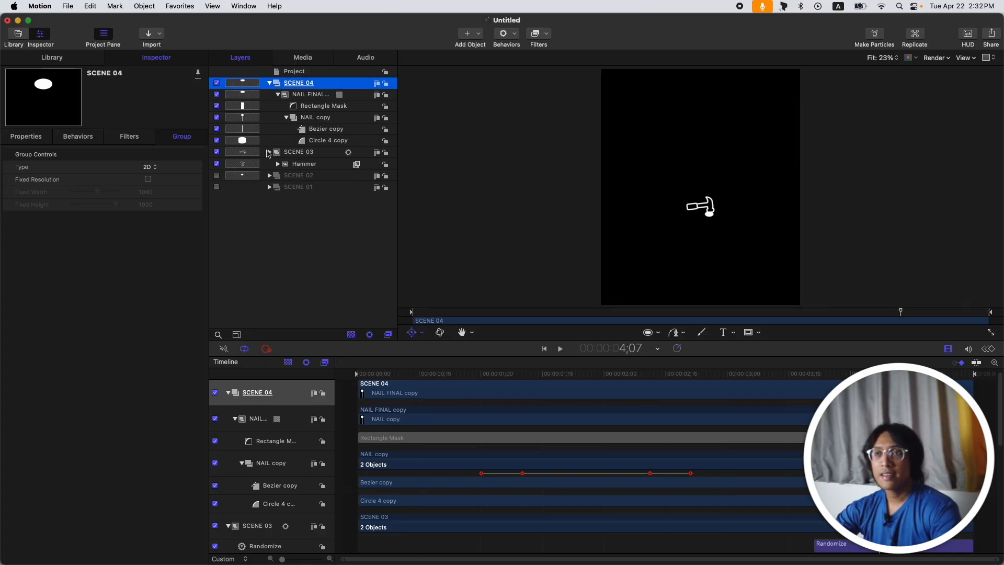
click(324, 155)
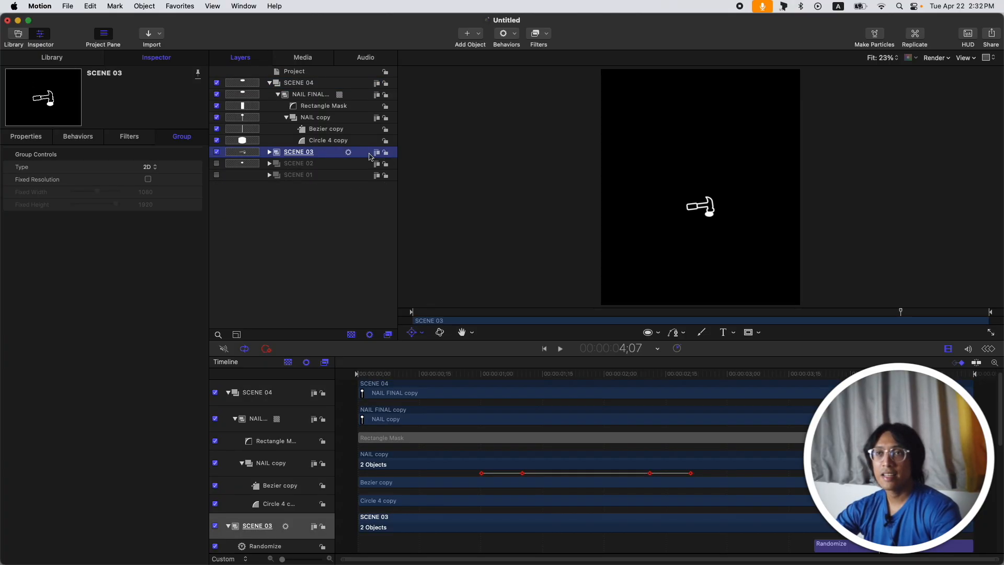
click(216, 151)
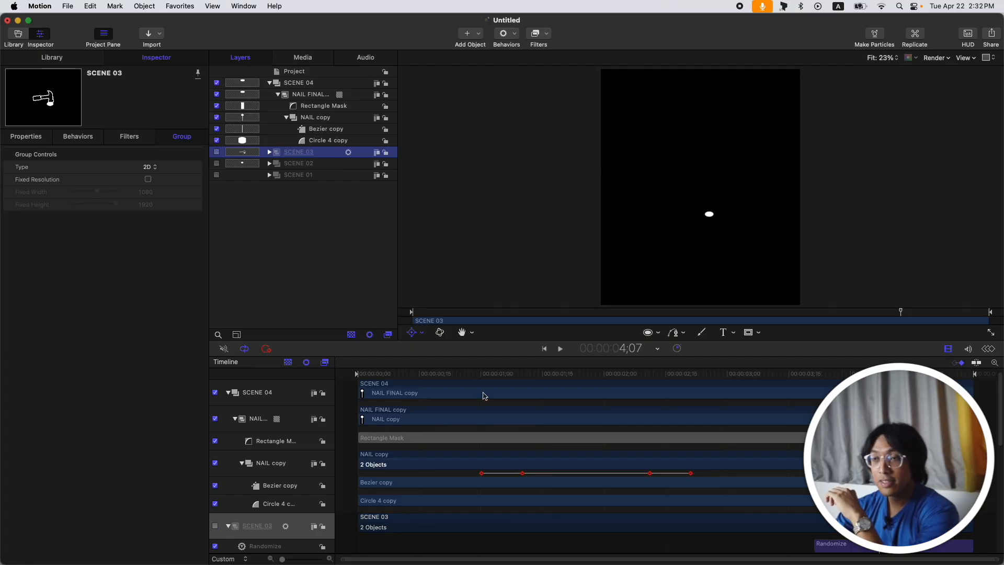
- Delete the Bezier line and rectangle mask from the nail copy, and shift its clips earlier so the flattened circle shows at the first frame
click(321, 140)
key(Home)
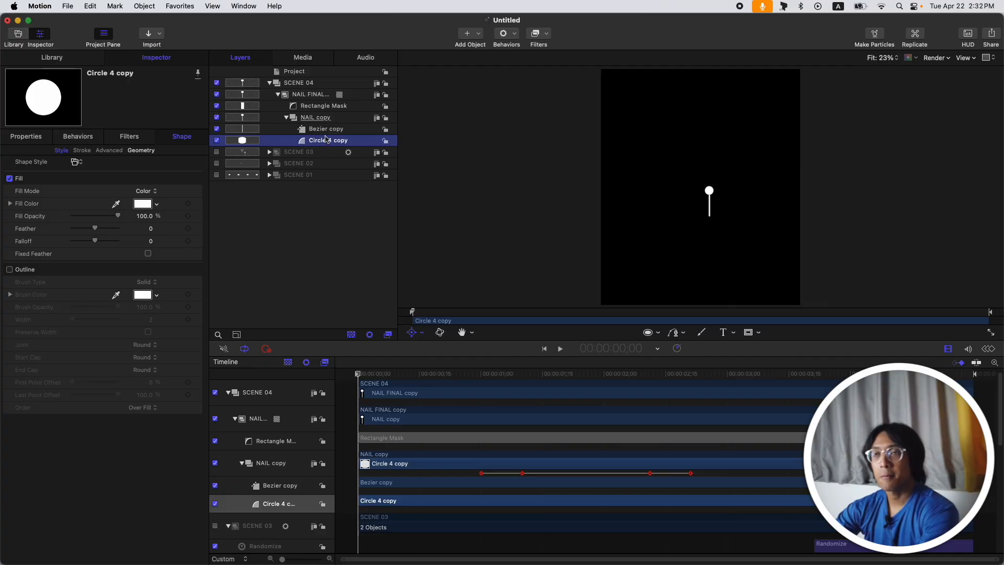
click(326, 129)
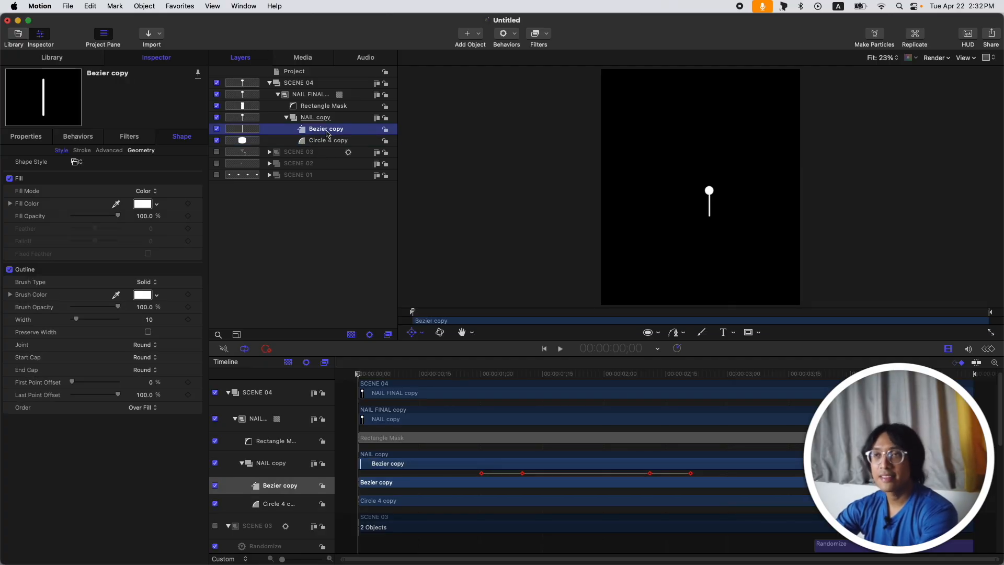
key(Delete)
click(323, 107)
key(Delete)
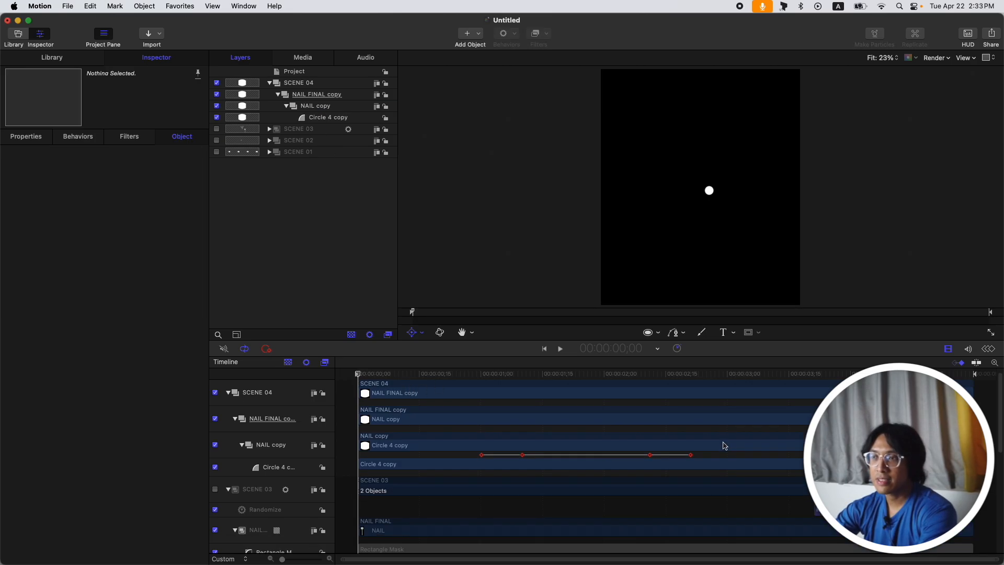
drag(729, 435, 396, 418)
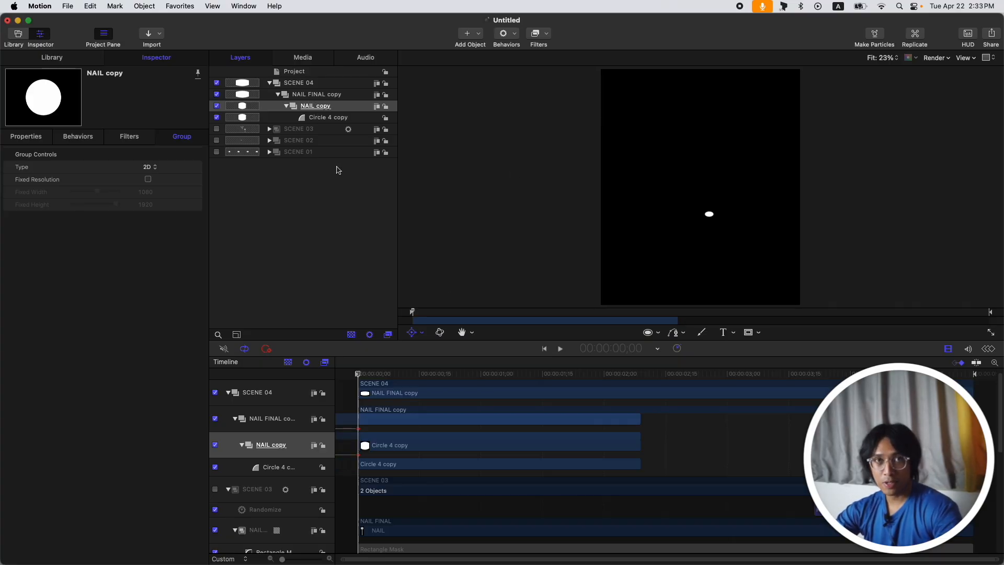
- Switch to Firefox and play the reference YouTube short through its phone scene, rewinding to study it
key(super+Tab)
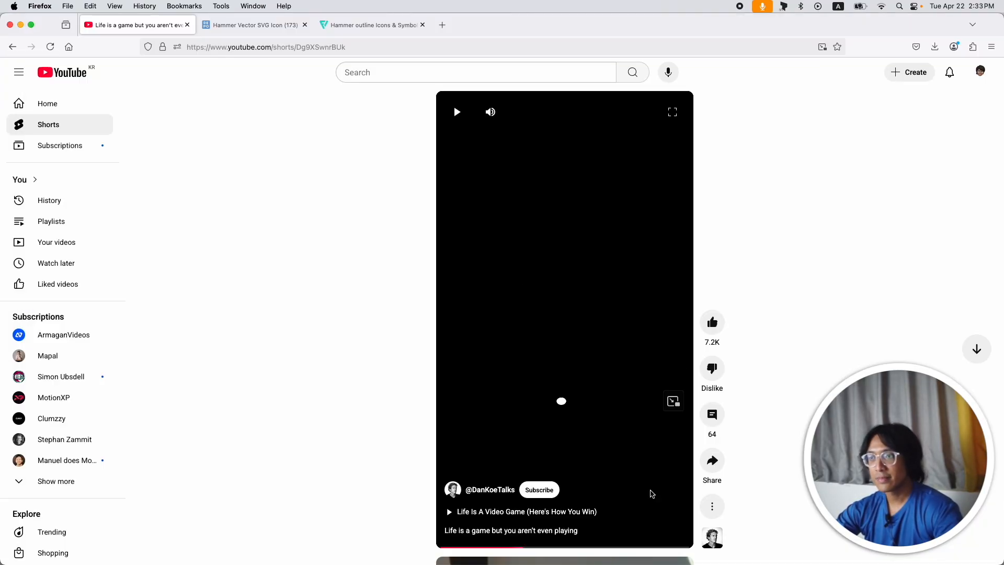
click(603, 438)
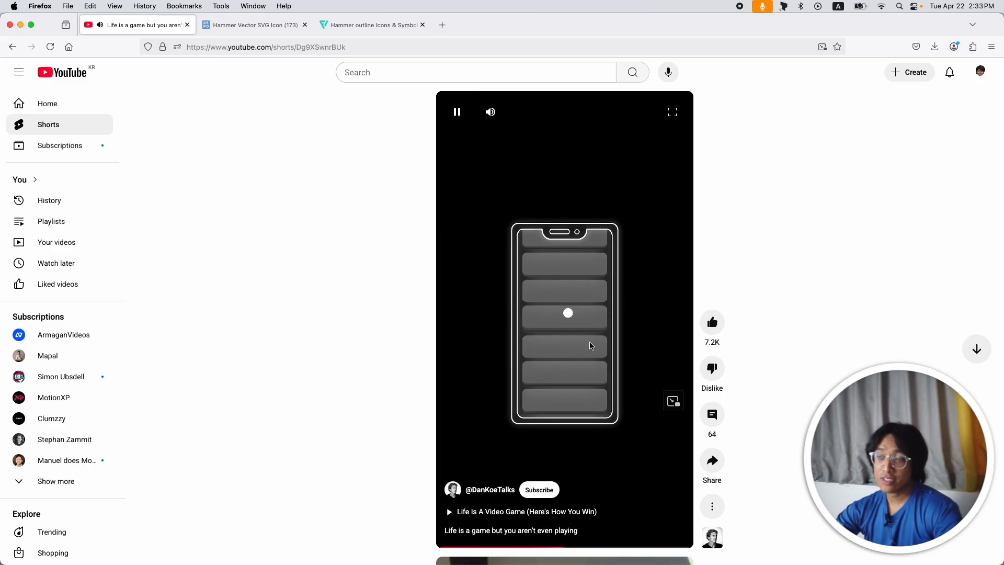
click(511, 272)
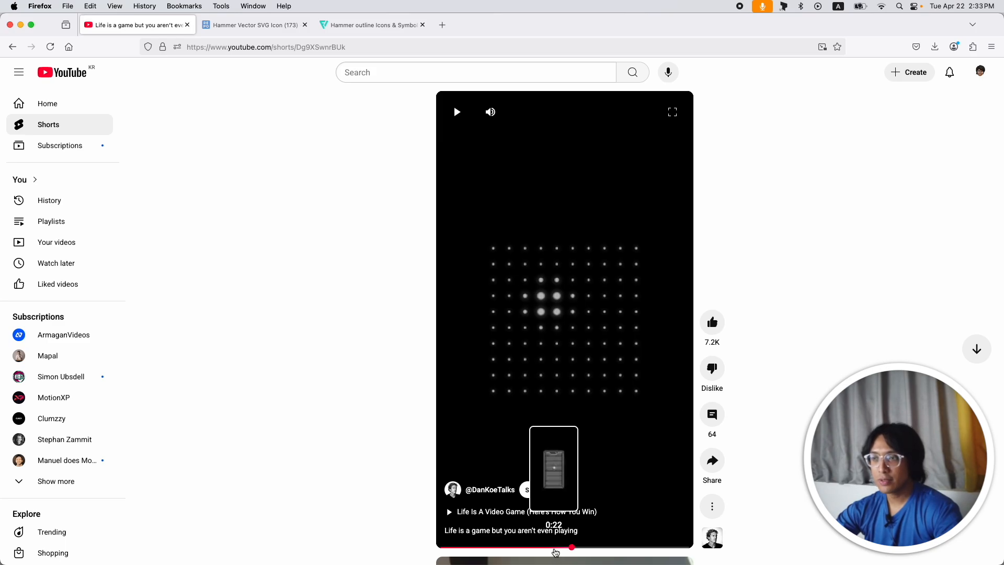
click(554, 547)
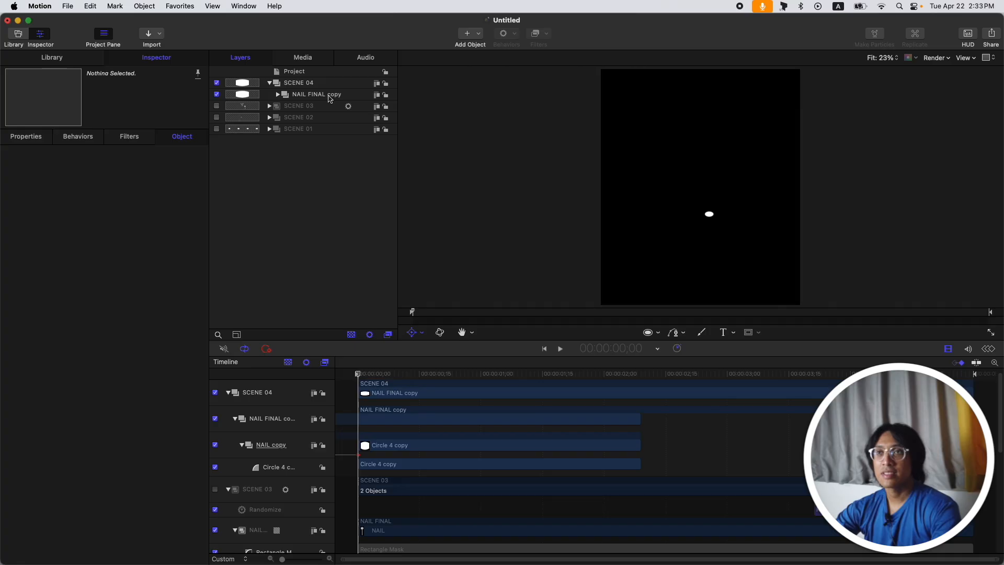
- Back in Motion, rename the NAIL FINAL copy group as CONTROL
click(329, 98)
double_click(332, 95)
drag(350, 95, 266, 86)
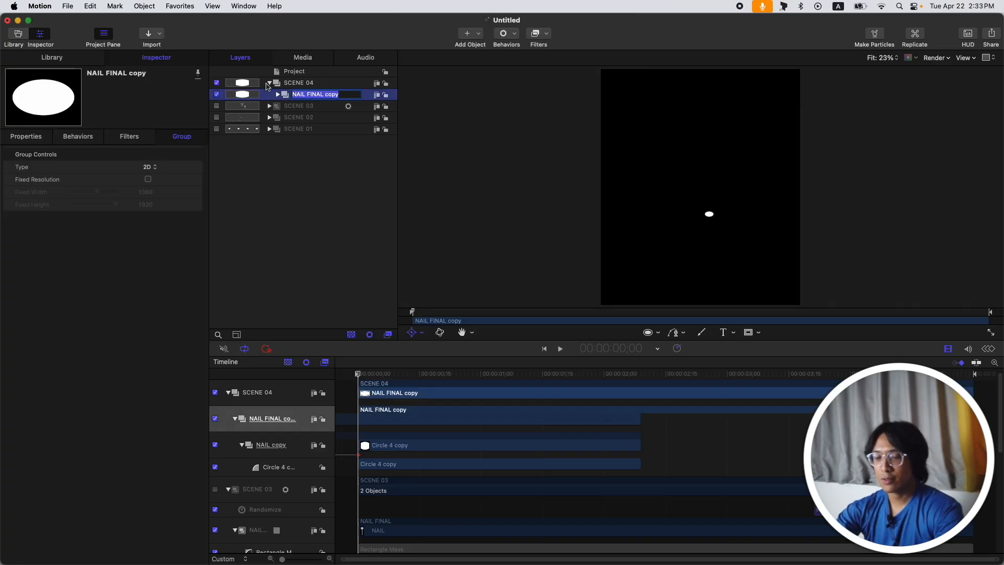
text(CONTROL)
- Draw a tall rectangle about 1534 px high in SCENE 04 and reset its position to the canvas centre
click(298, 82)
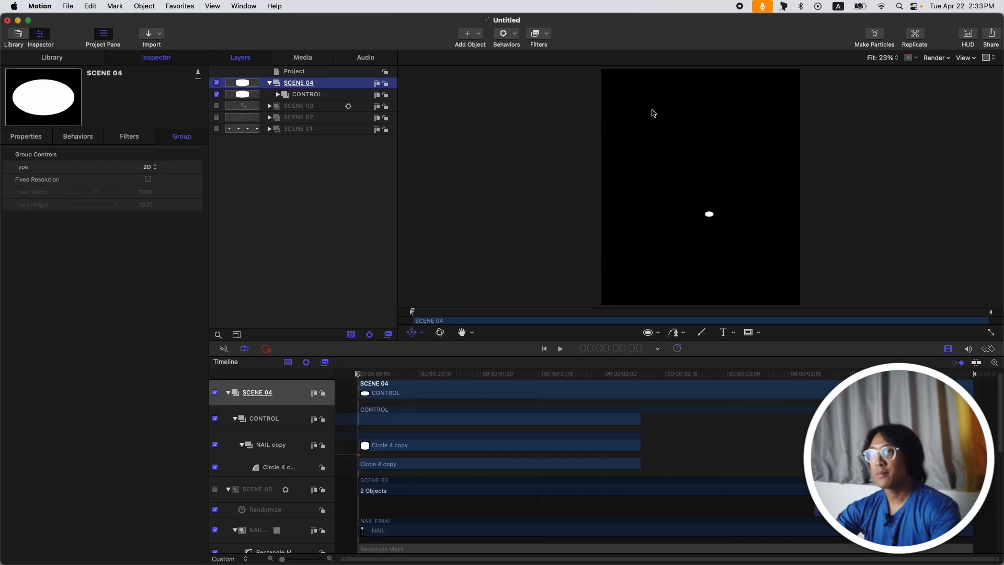
key(r)
drag(643, 94, 754, 284)
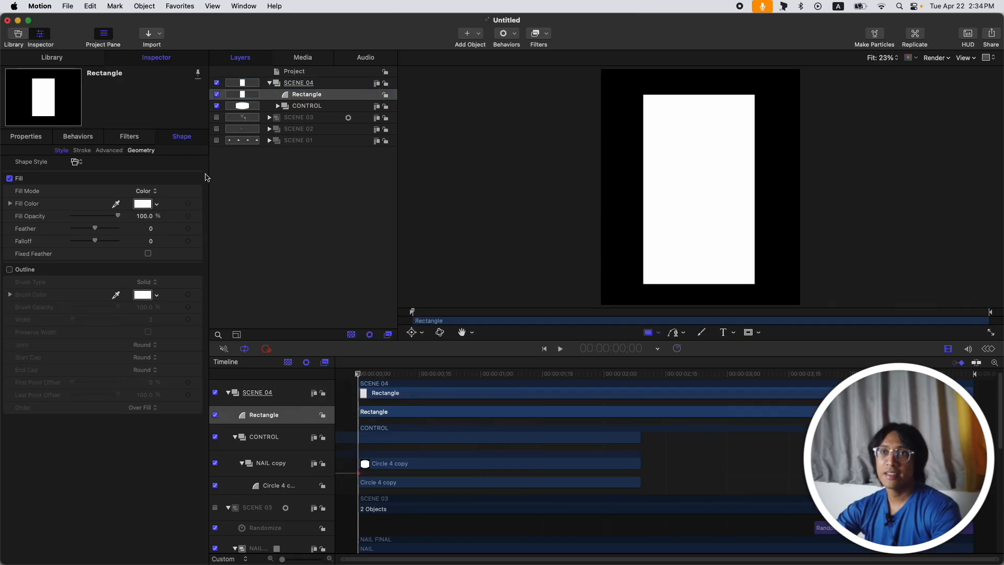
click(23, 138)
click(198, 168)
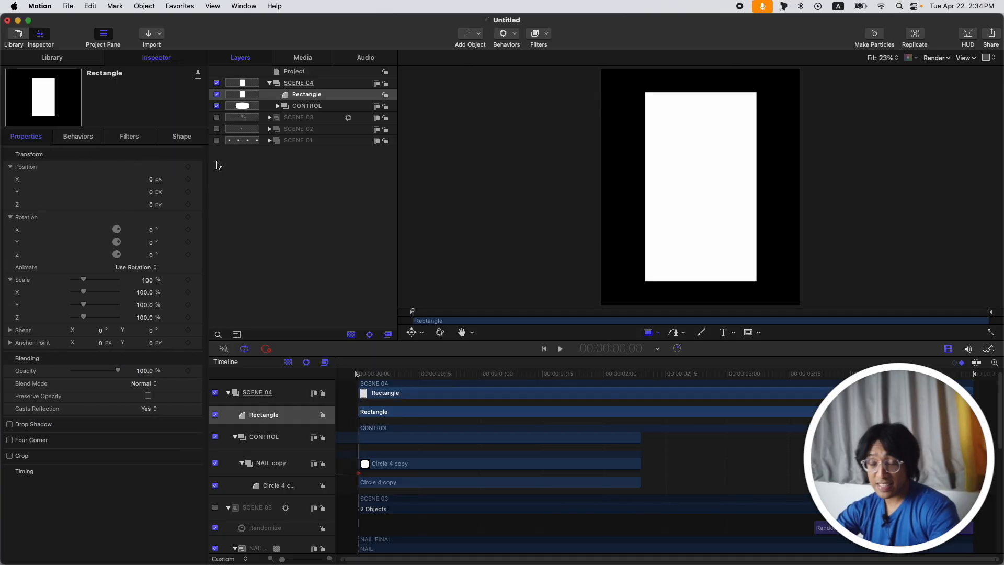
- Give the tall rectangle an outline with no fill and set its corner roundness to 18
click(182, 136)
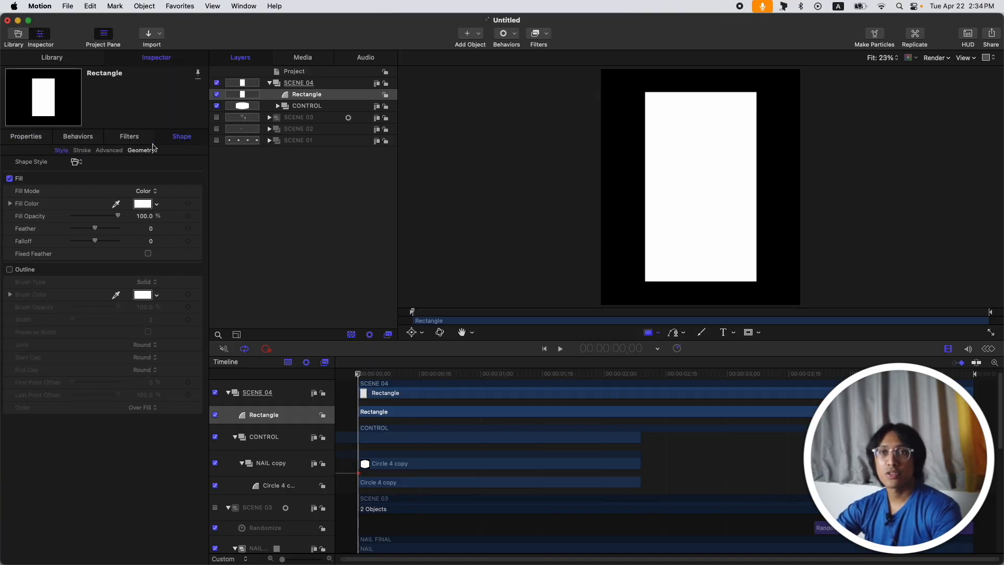
click(9, 270)
click(9, 179)
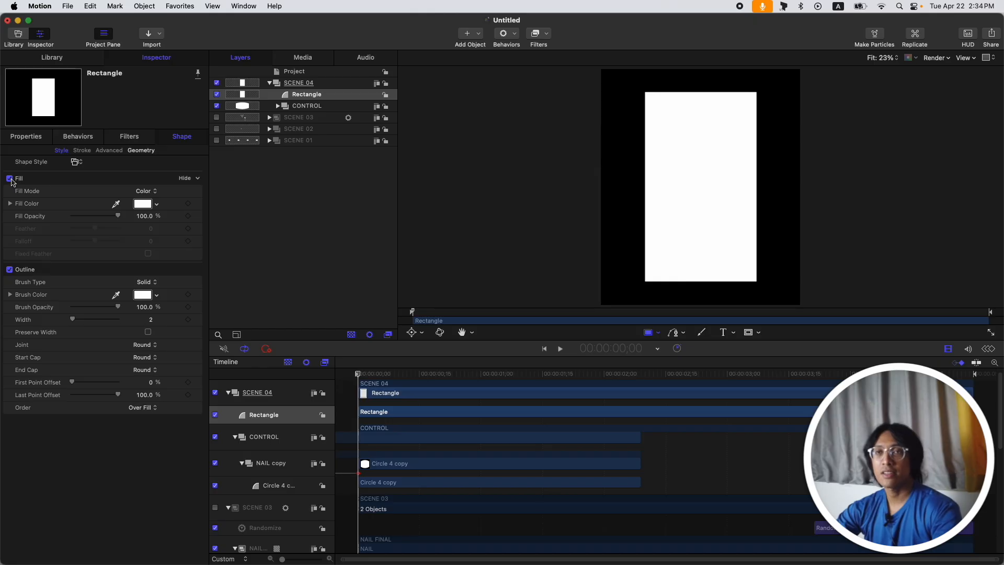
click(141, 150)
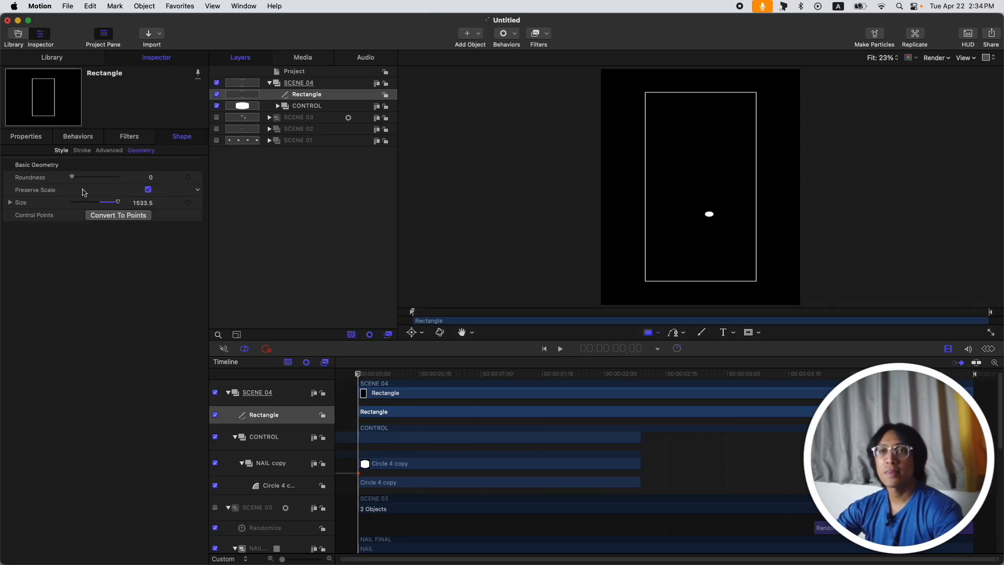
drag(77, 179, 89, 178)
- Duplicate the outlined rectangle and shrink the copy to a height of 1388.5 with a narrower width, forming the inner frame
key(super+d)
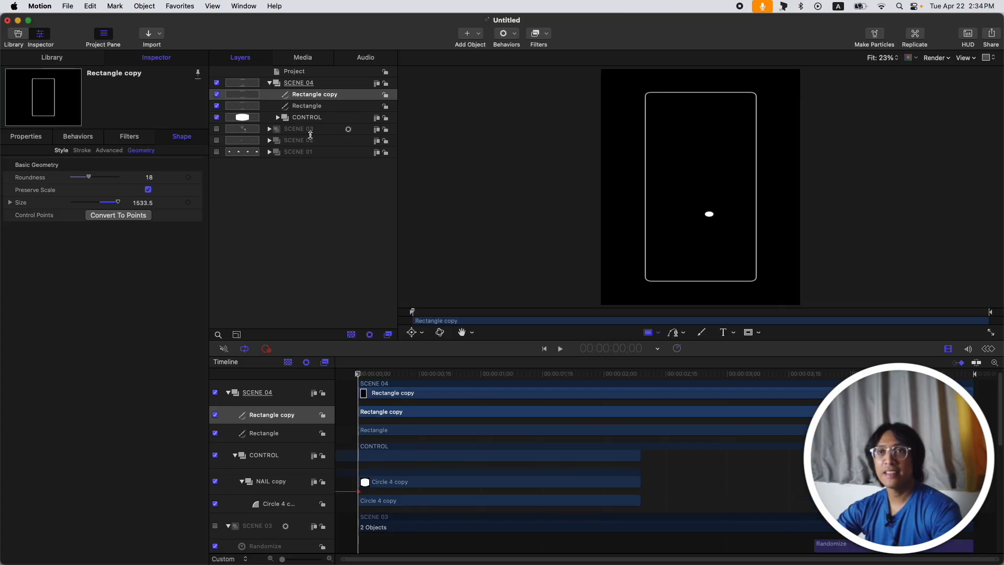
drag(143, 202, 42, 203)
click(10, 203)
drag(149, 227, 175, 228)
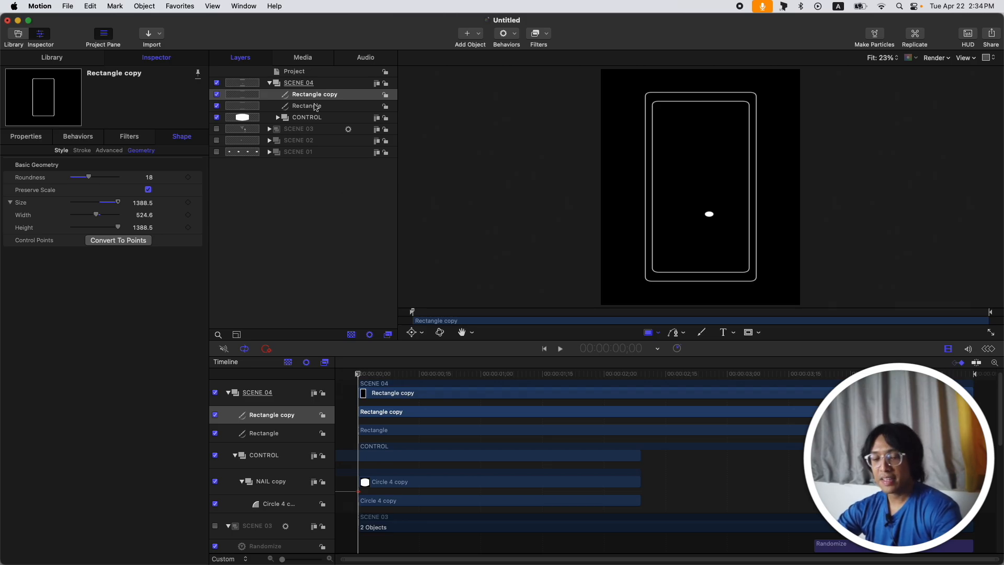
- Duplicate the inner rectangle and give the new copy a solid white fill without an outline
key(super+d)
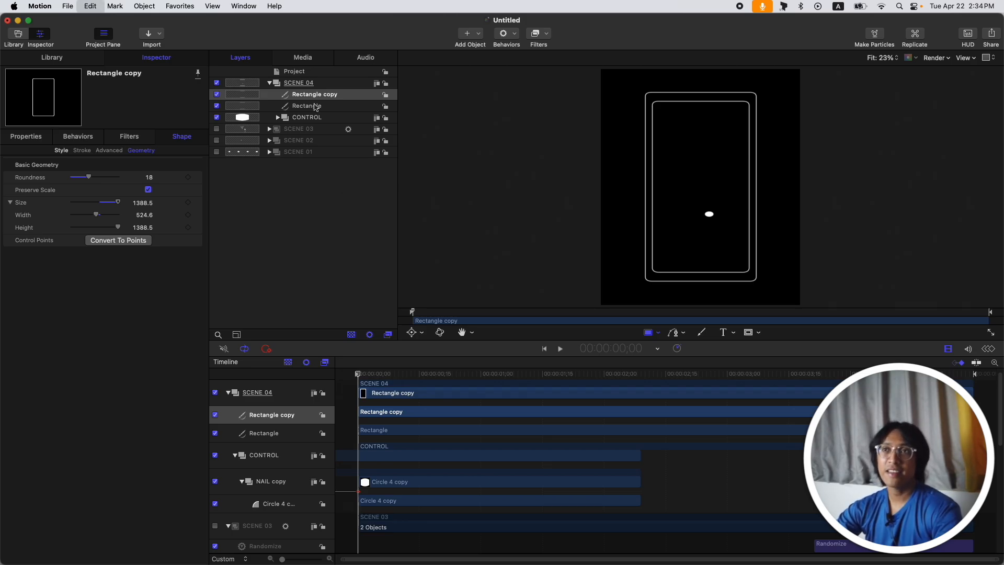
click(64, 150)
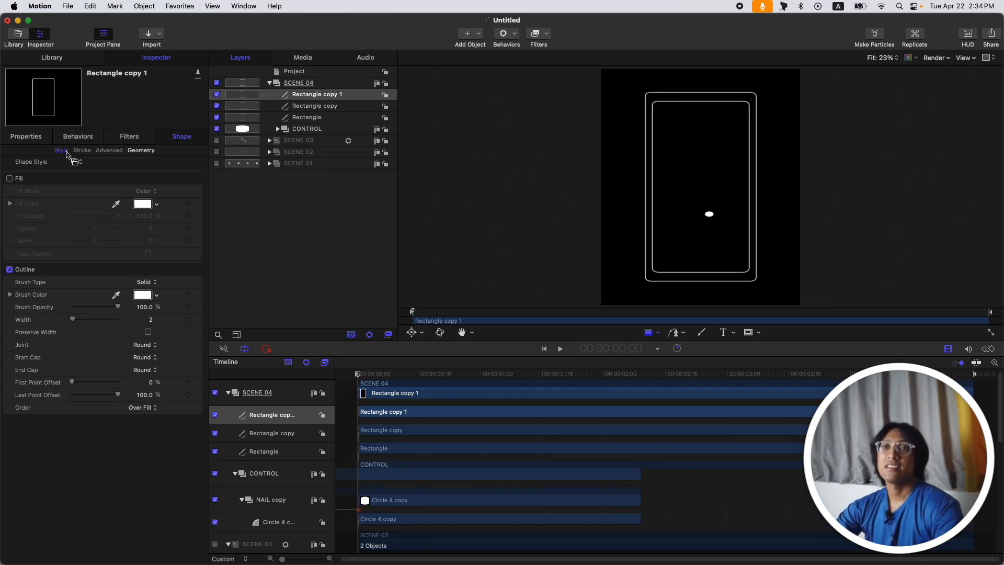
click(9, 179)
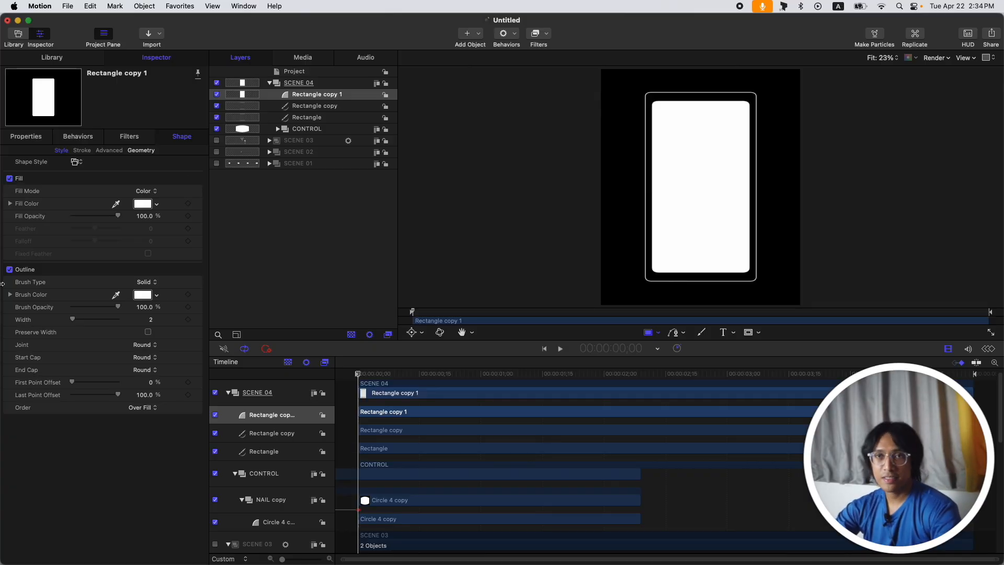
click(9, 270)
- Rename the filled rectangle as MASK and hide it
double_click(317, 94)
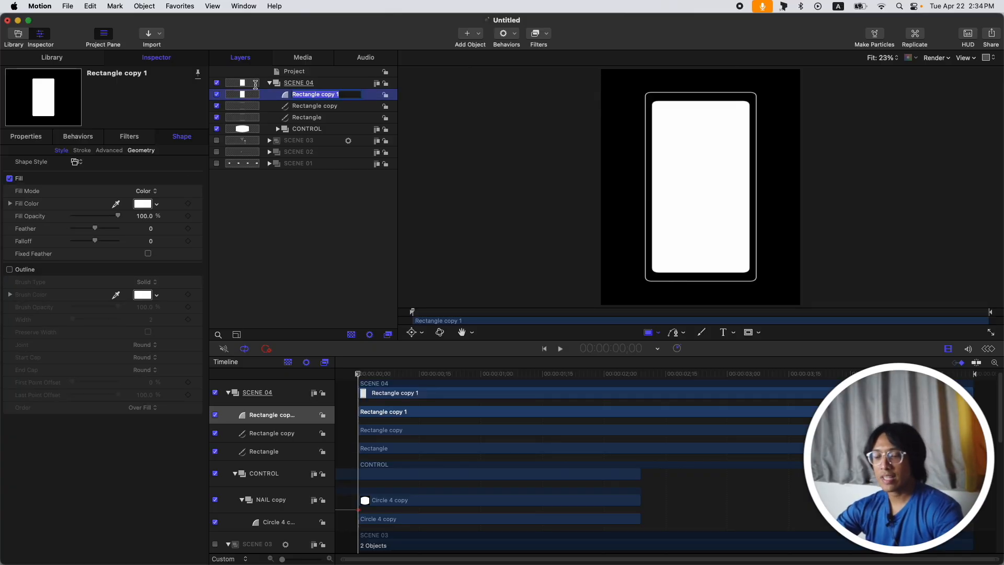
text(MASK)
key(Return)
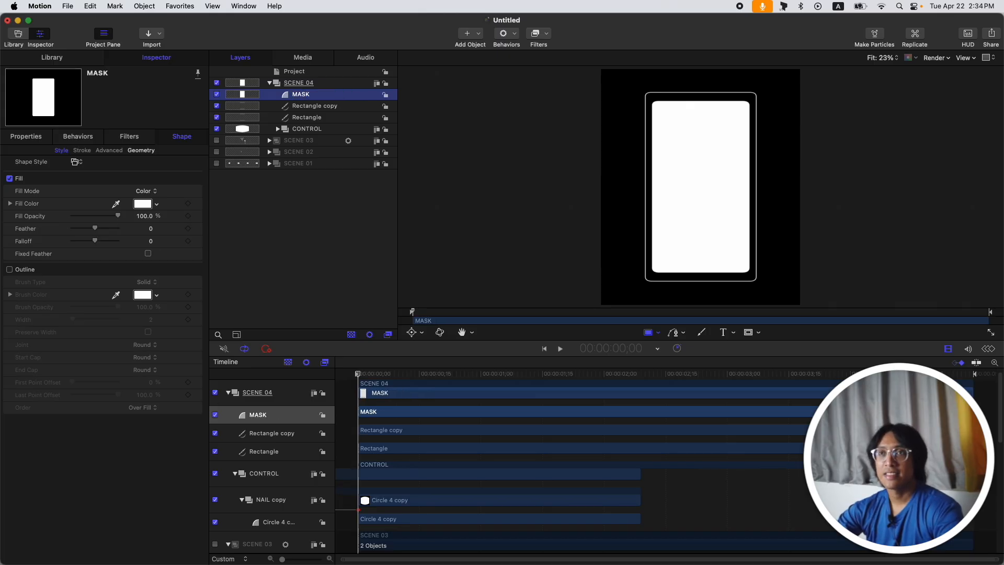
click(216, 94)
- Group the two outlined rectangles, name the group PHONE and collapse it
click(314, 106)
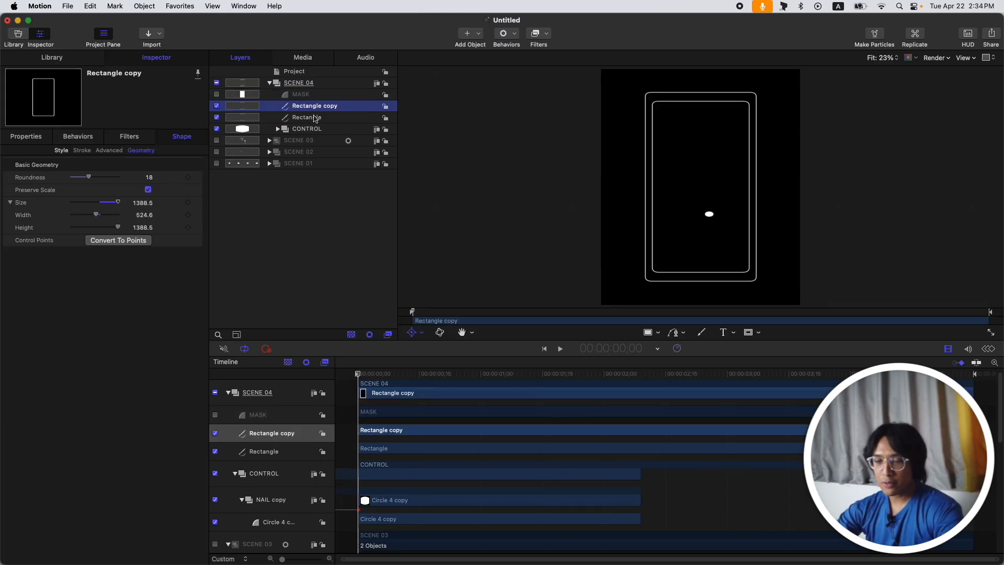
shift+click(316, 118)
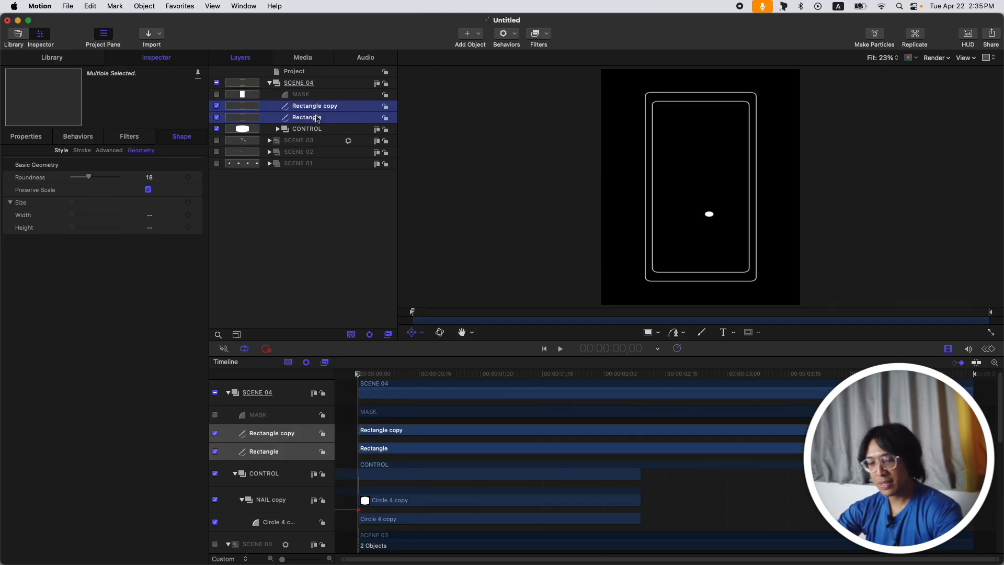
key(super+shift+g)
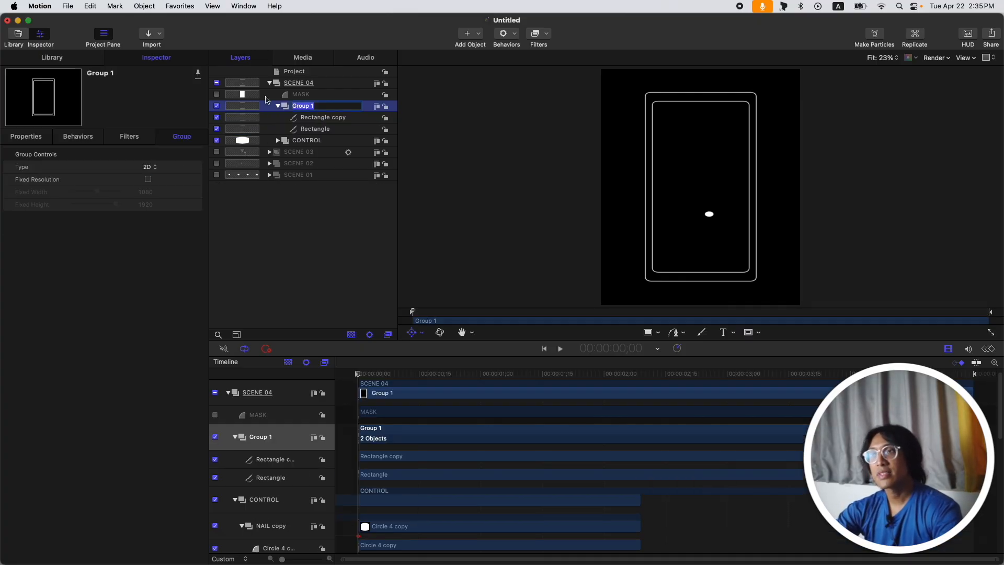
text(PHONE)
click(278, 106)
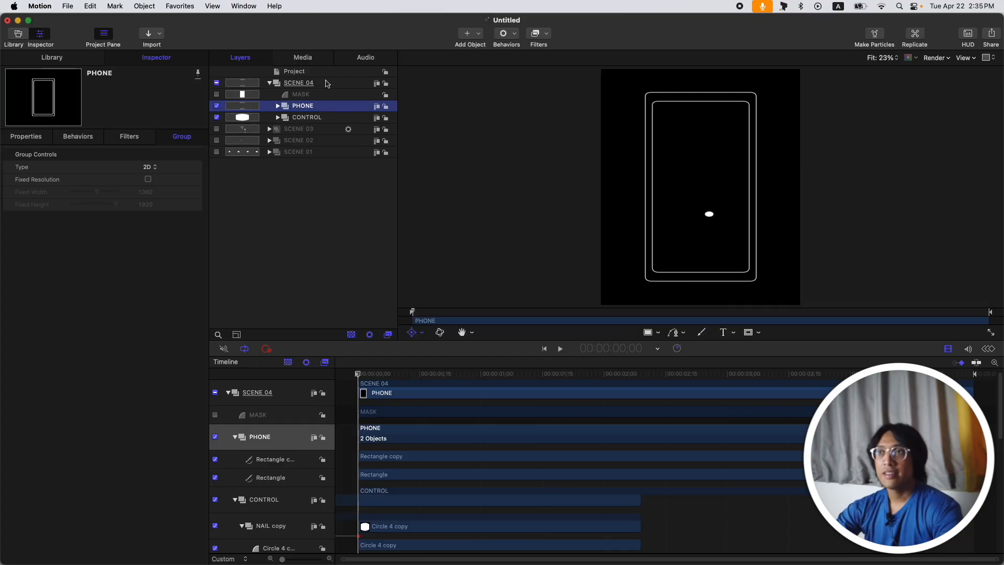
- Draw a wide, short rectangle inside the phone frame in SCENE 04 and reset its position to the centre
click(325, 84)
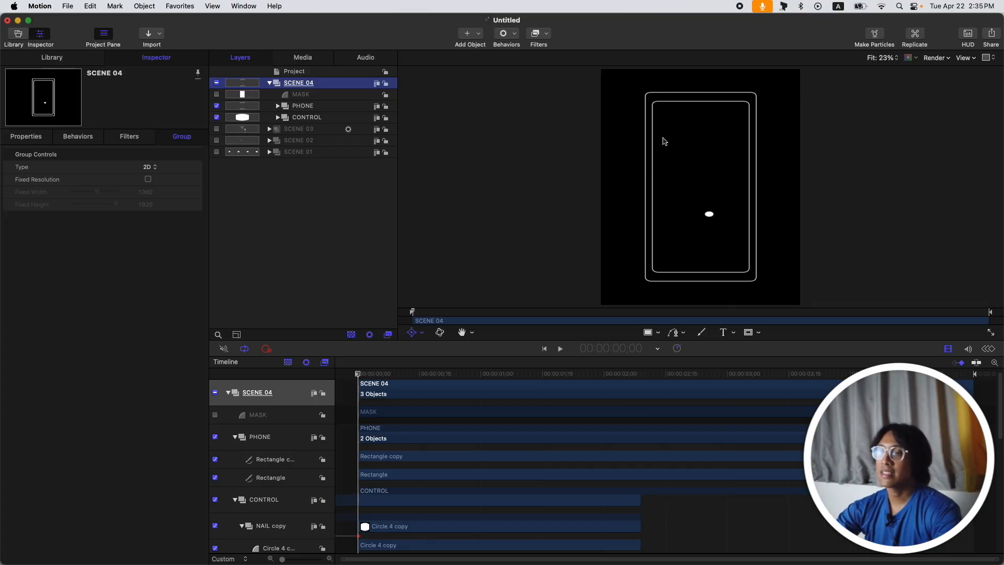
key(r)
drag(659, 115, 745, 138)
click(198, 166)
click(209, 174)
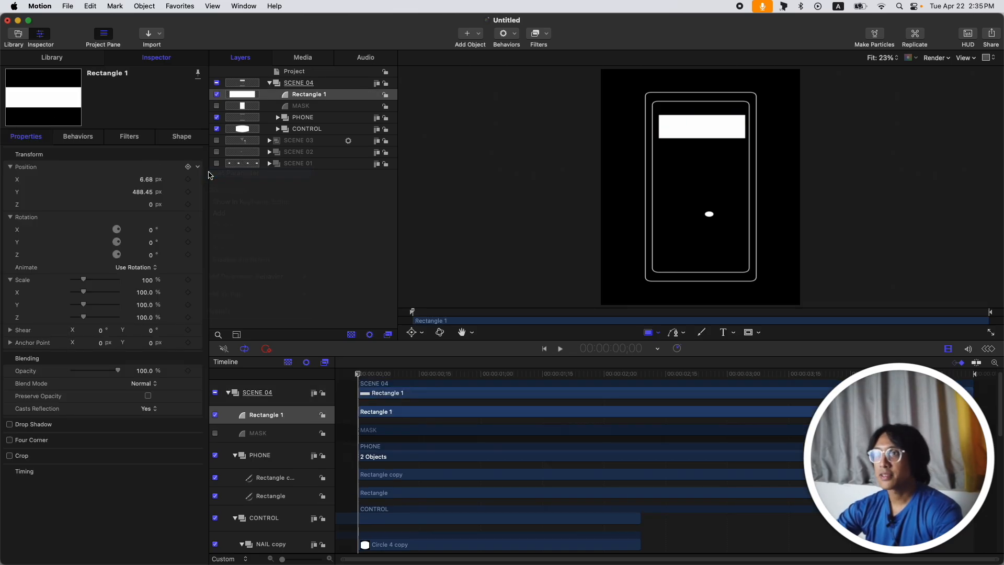
- Round the corners of the wide rectangle and lower its fill opacity to 46.2%
click(182, 136)
click(141, 151)
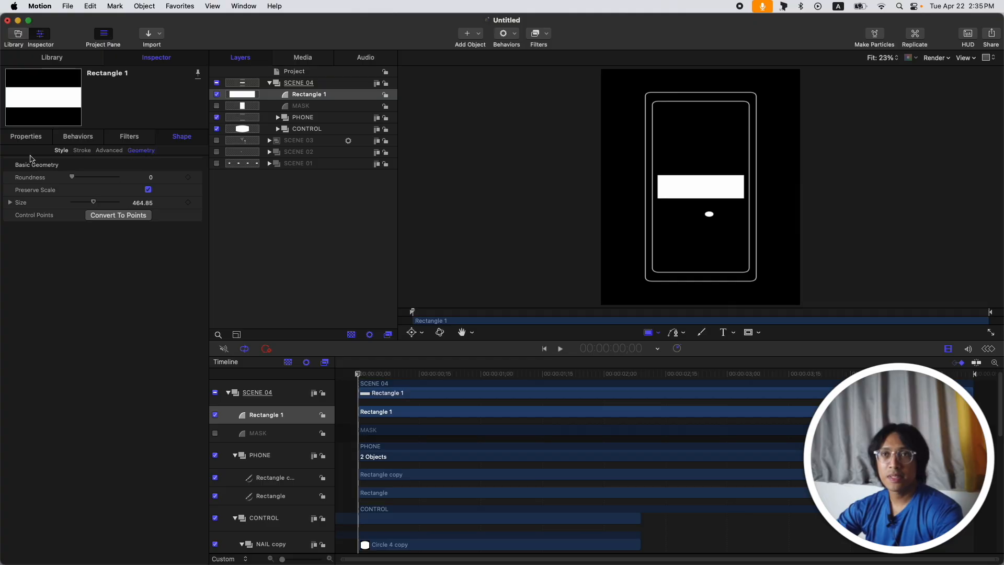
click(151, 178)
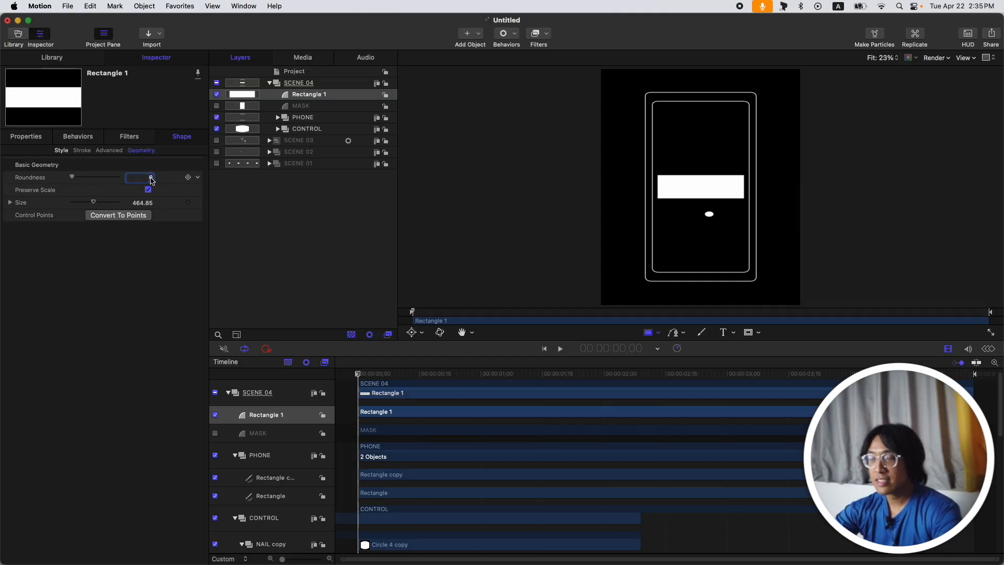
click(61, 151)
drag(117, 216, 95, 218)
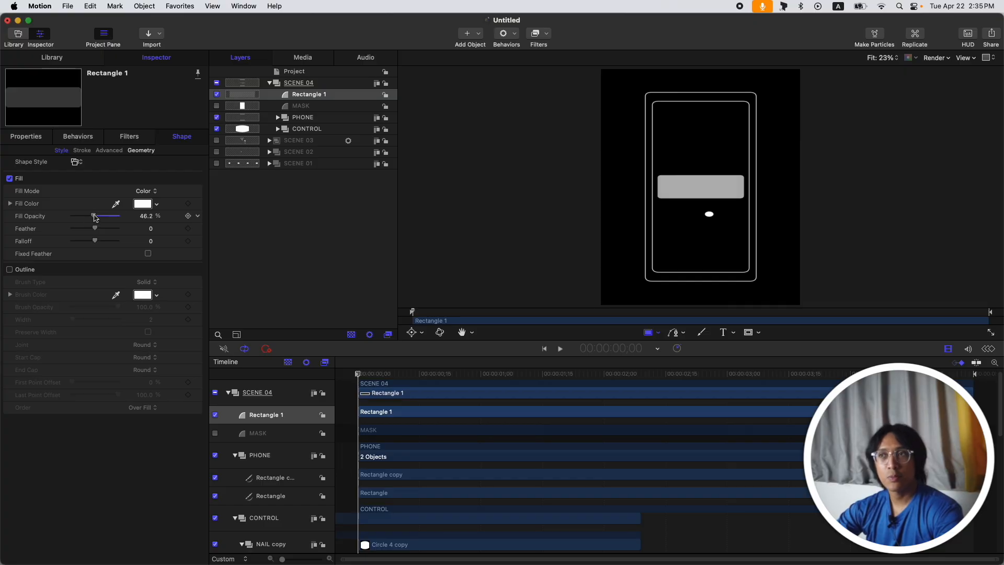
- Set the wide rectangle's fill opacity to 30%
click(146, 216)
text(50)
key(Return)
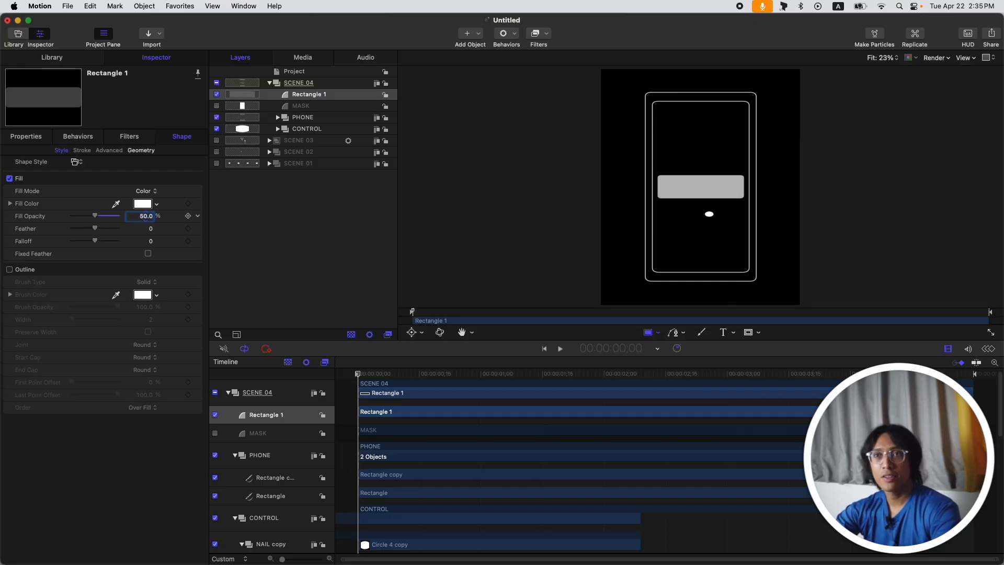
key(Return)
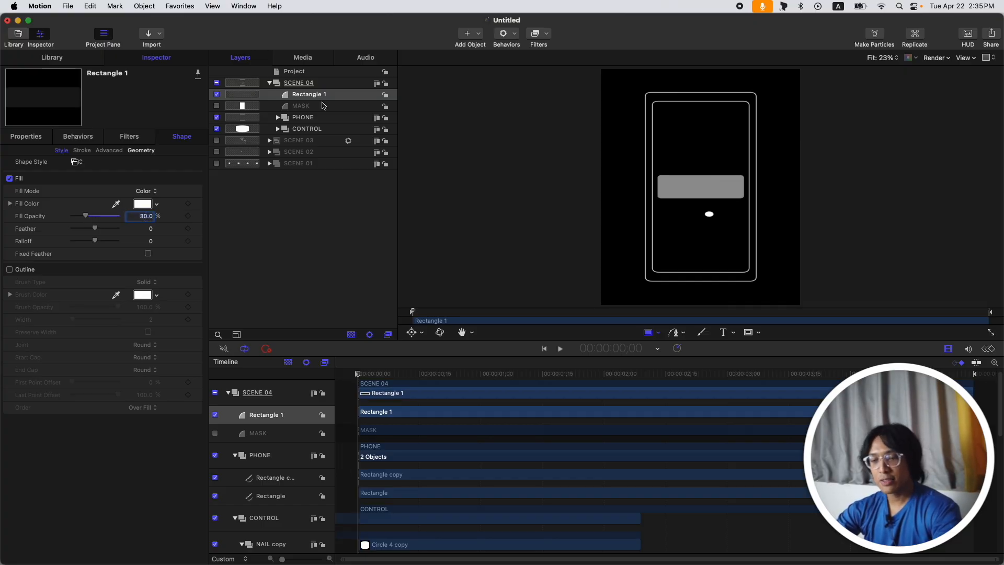
- Group the wide rectangle on its own, name the group NOTIF SRC and collapse it
key(super+shift+g)
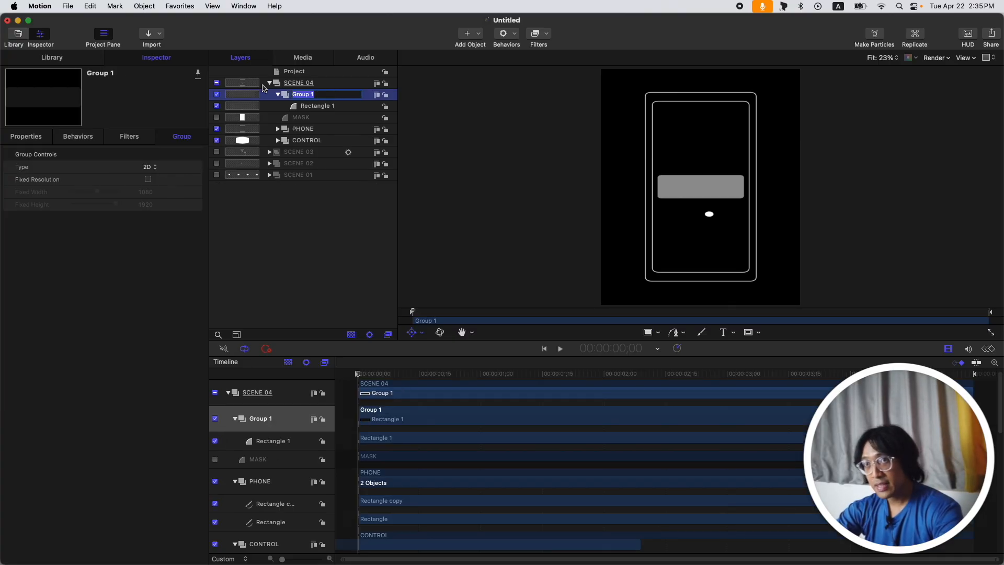
text(NOTIF SRC)
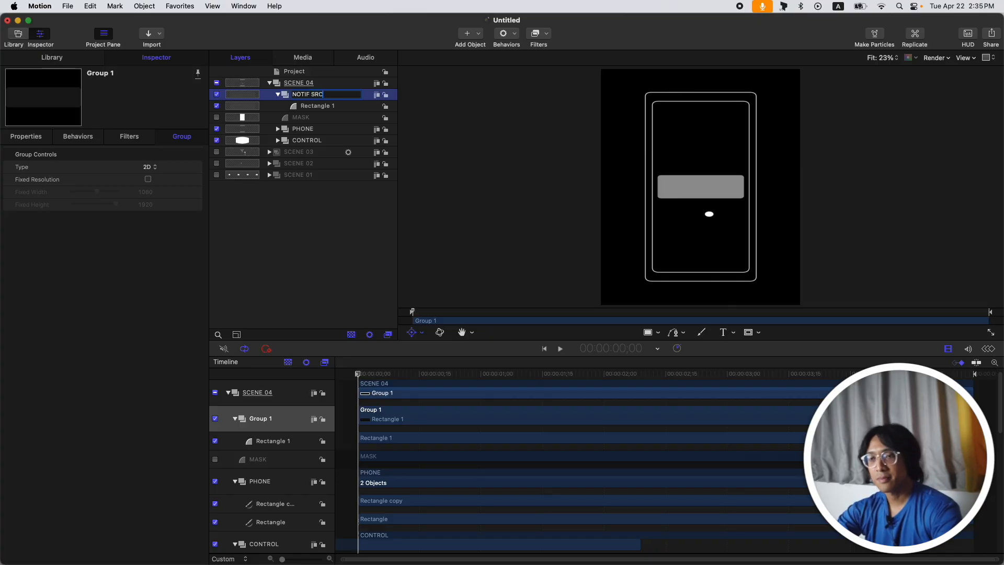
key(Return)
click(278, 94)
- Make a clone layer of NOTIF SRC, hide the original group and rename the clone NOTIF REP SRC
key(k)
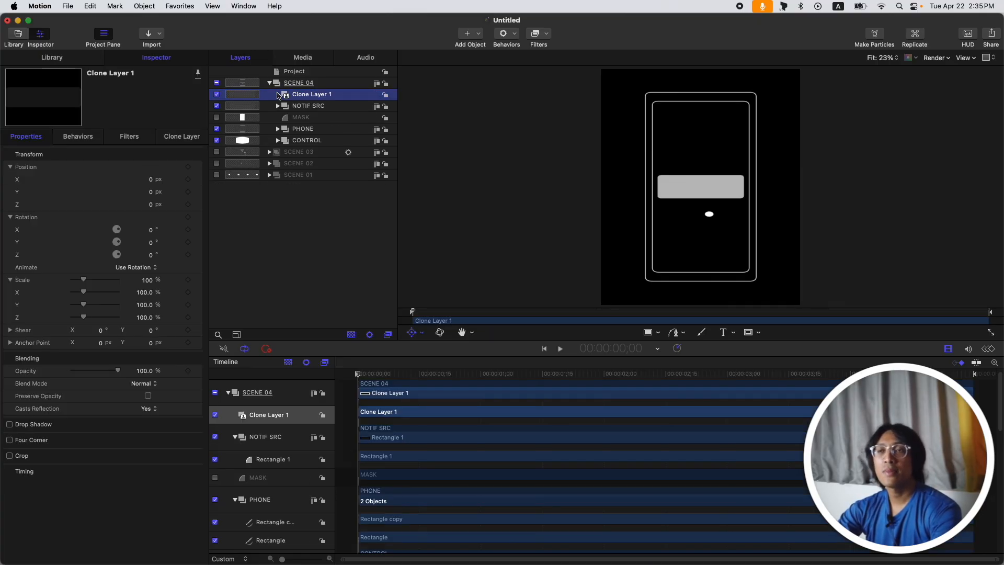
click(217, 105)
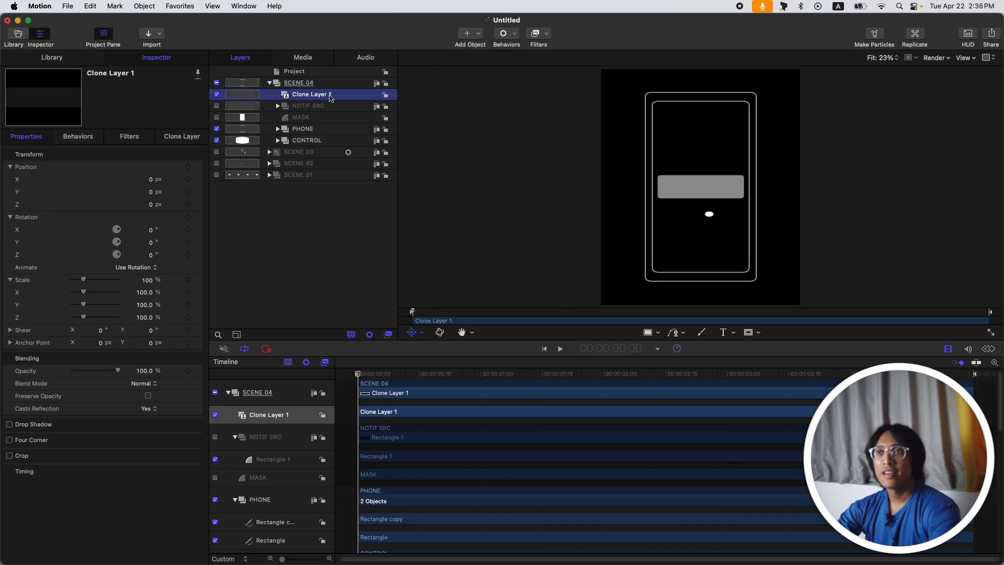
double_click(312, 94)
text(NOTIF REP SRC)
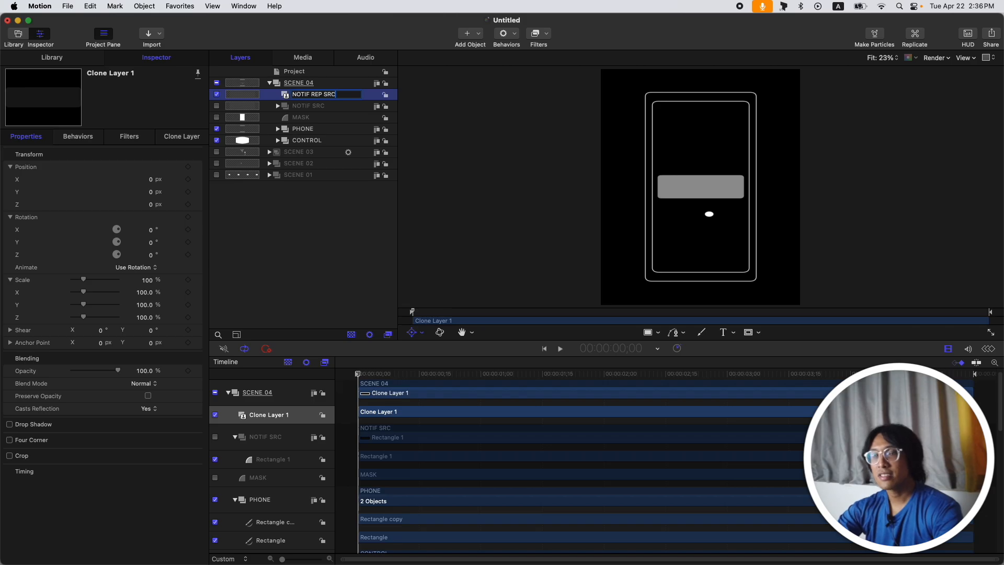
key(Return)
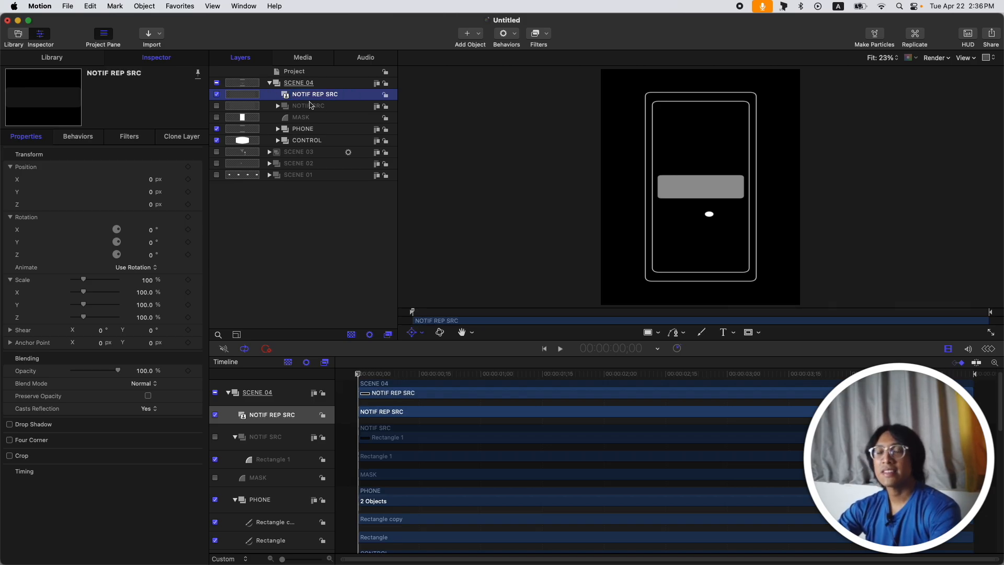
- Replicate NOTIF REP SRC and change the replicator's shape to Line
key(l)
click(149, 167)
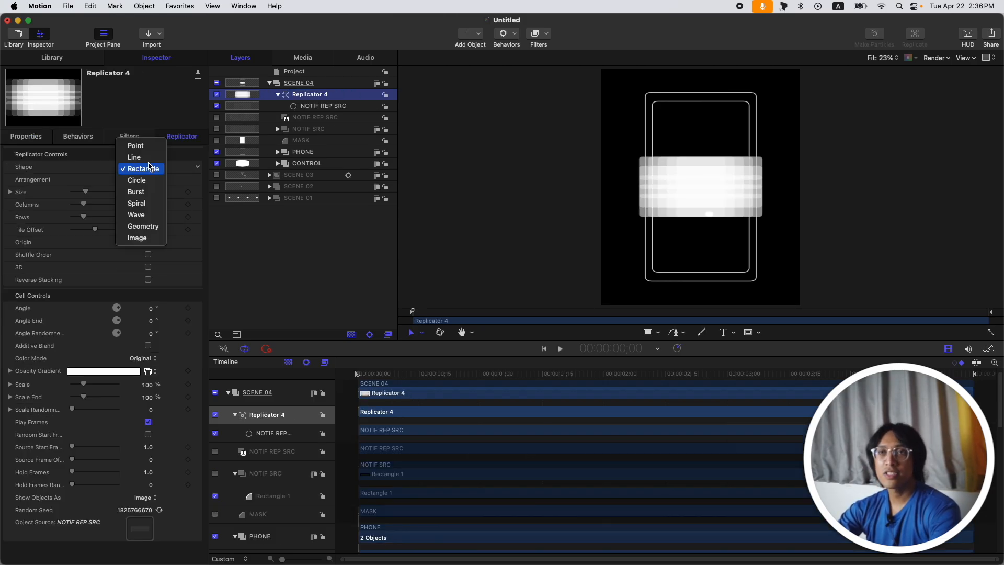
click(150, 158)
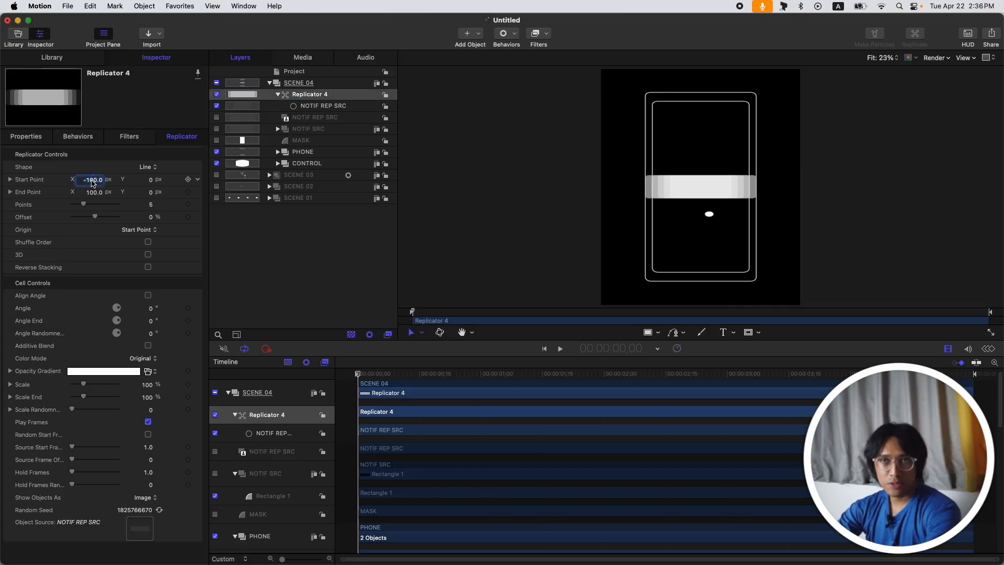
- Make the replicator line vertical: start point X 0, Y about 541.8 px and end point X 0, Y about -526.5 px
text(0)
key(Tab)
key(Tab)
text(0)
drag(151, 183, 150, 222)
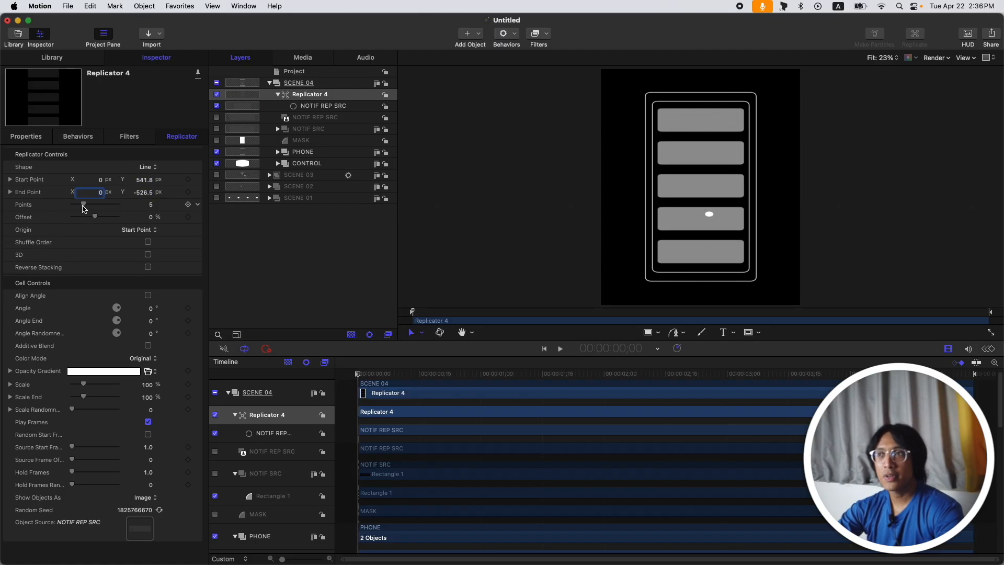
- Set the replicator to 15 points, stretch its line from Y about 1505.8 to -1380 px and offset it about 32.72%
drag(85, 206, 149, 238)
click(146, 206)
text(15)
key(Return)
drag(150, 181, 150, 134)
mouse_move(151, 217)
mouse_down()
mouse_move(150, 240)
mouse_move(151, 187)
mouse_move(151, 216)
mouse_up()
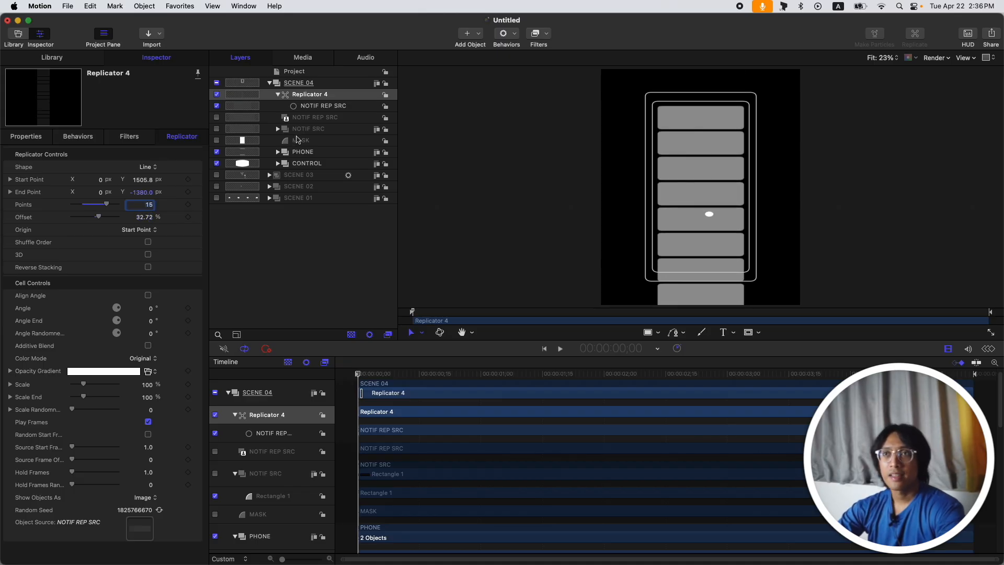
- Group the replicator with NOTIF REP SRC and NOTIF SRC, and name the group NOTIF FINAL
click(277, 94)
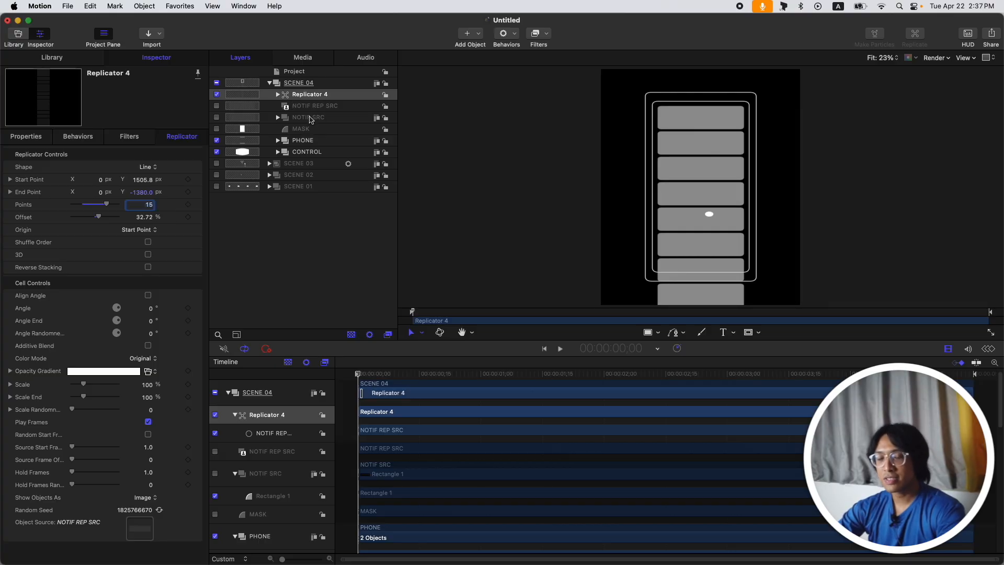
shift+click(310, 119)
key(super+shift+g)
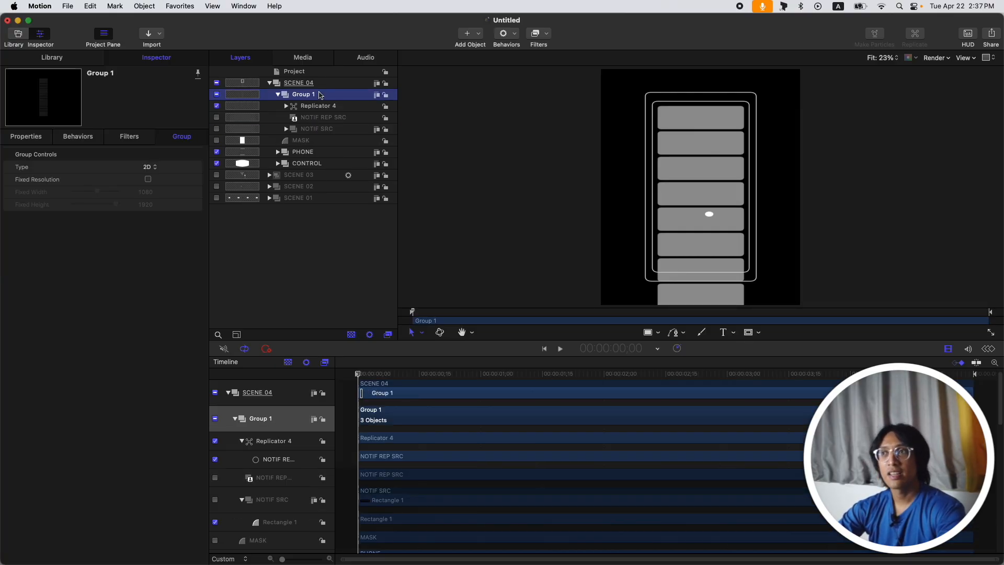
double_click(316, 95)
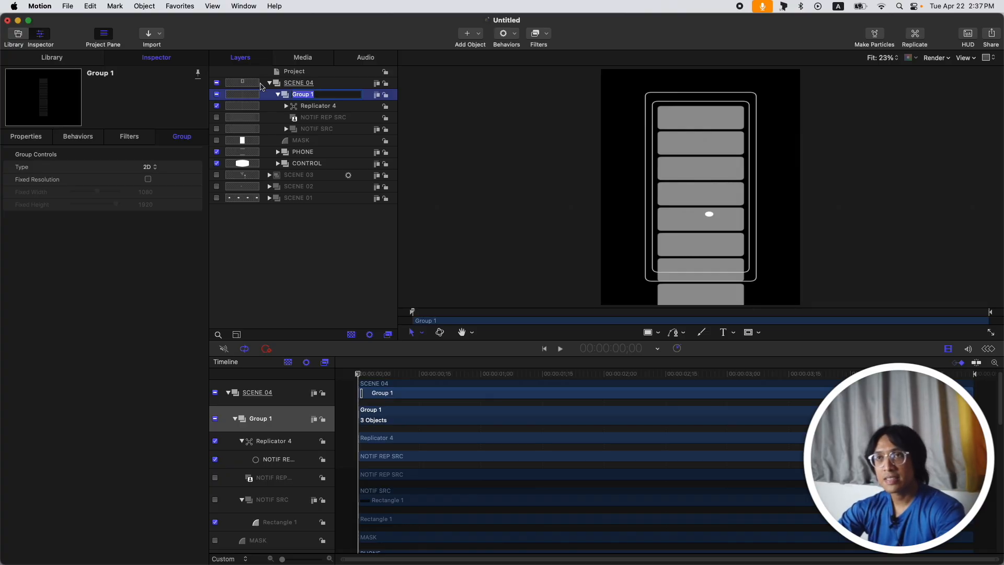
text(NOTIF)
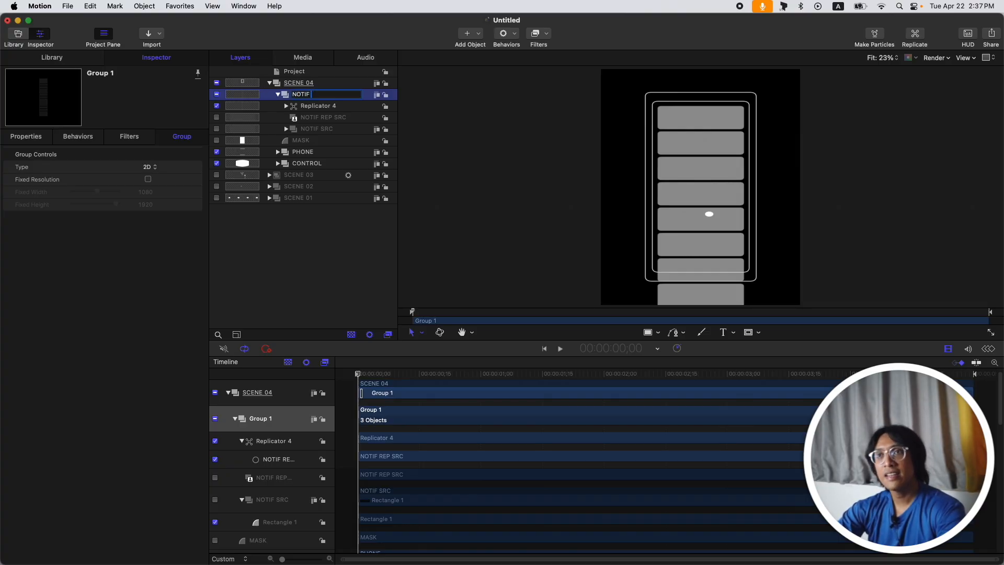
text( FINAL)
key(Return)
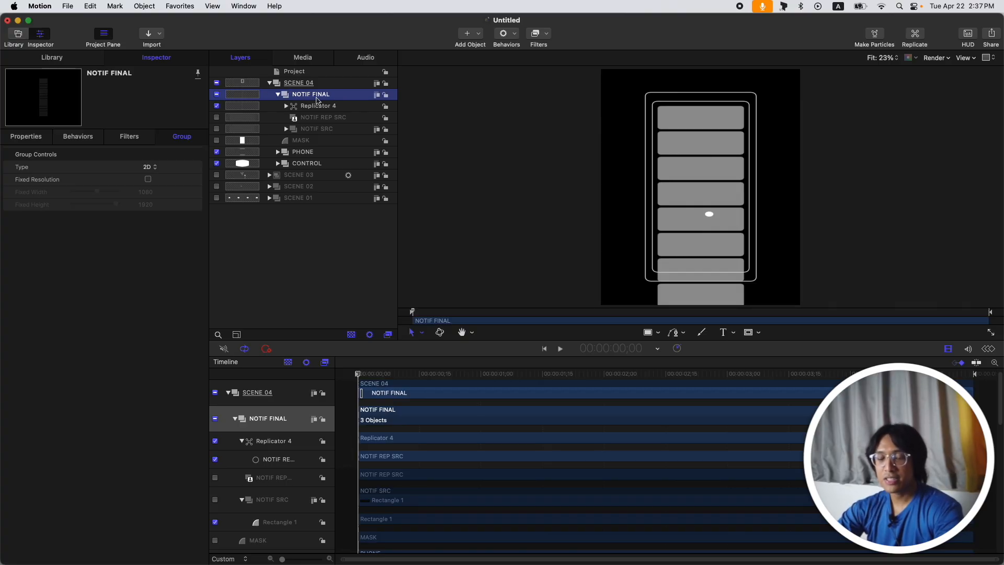
- Add an image mask to NOTIF FINAL using the MASK rectangle as its source
key(shift+super+m)
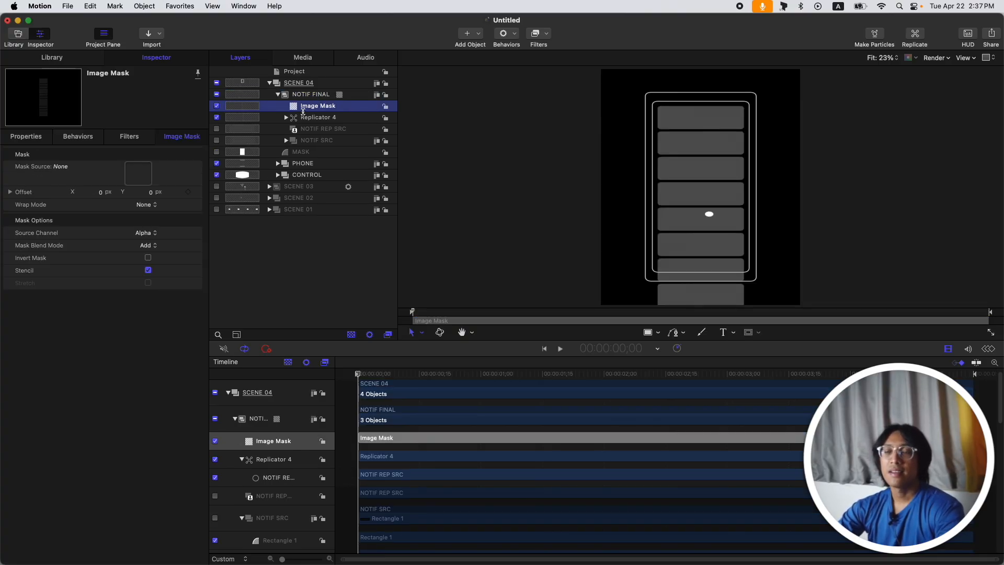
drag(305, 154, 137, 175)
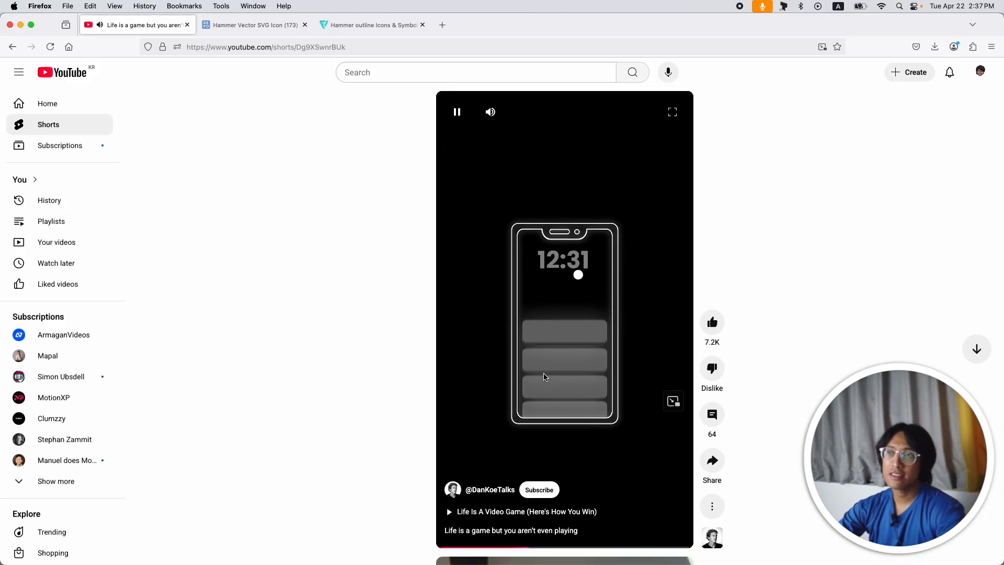
- Check the phone animation in the YouTube Short in Firefox, and set the replicator's offset to 55% in Motion
click(570, 268)
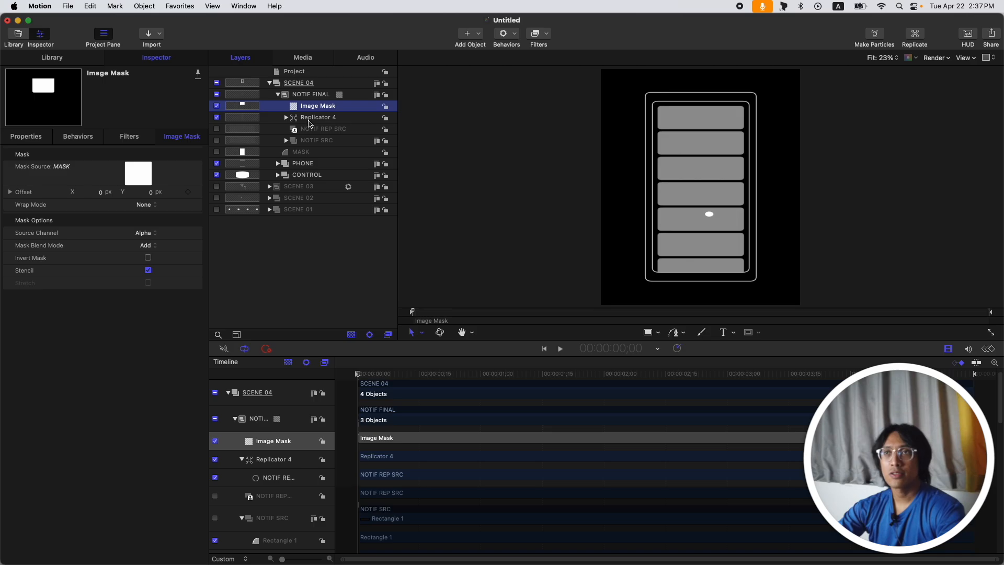
click(309, 119)
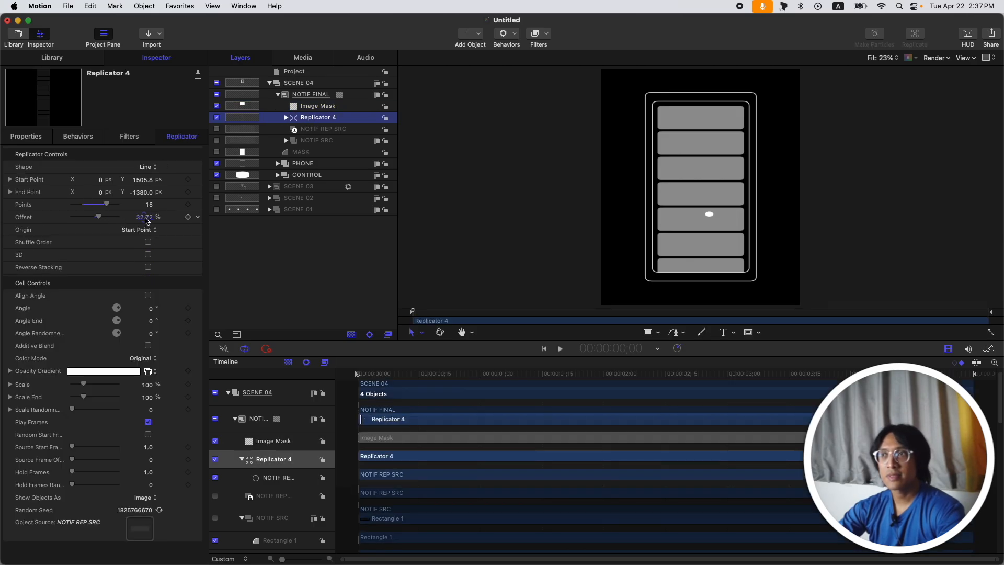
drag(147, 220, 160, 219)
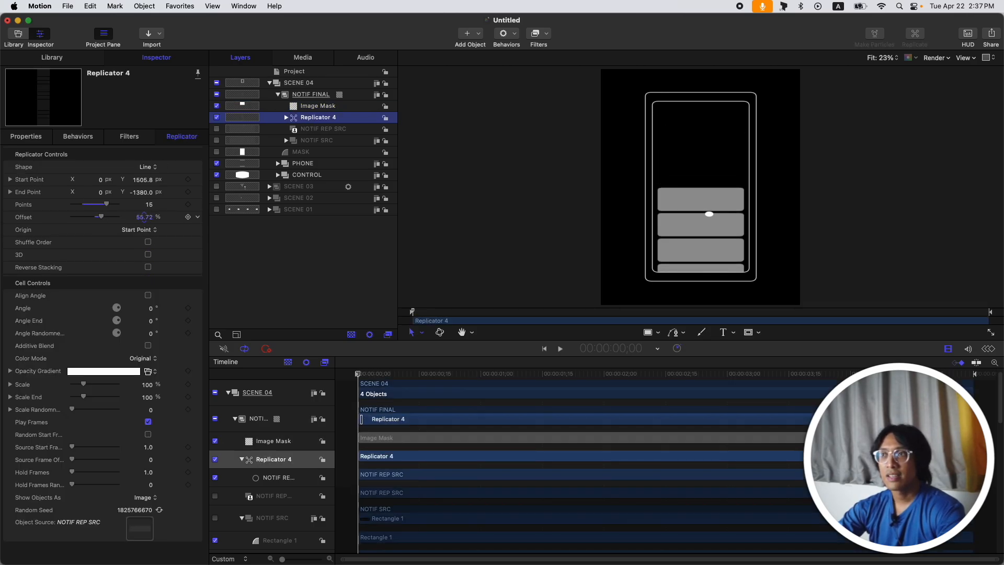
click(147, 219)
text(5)
key(Return)
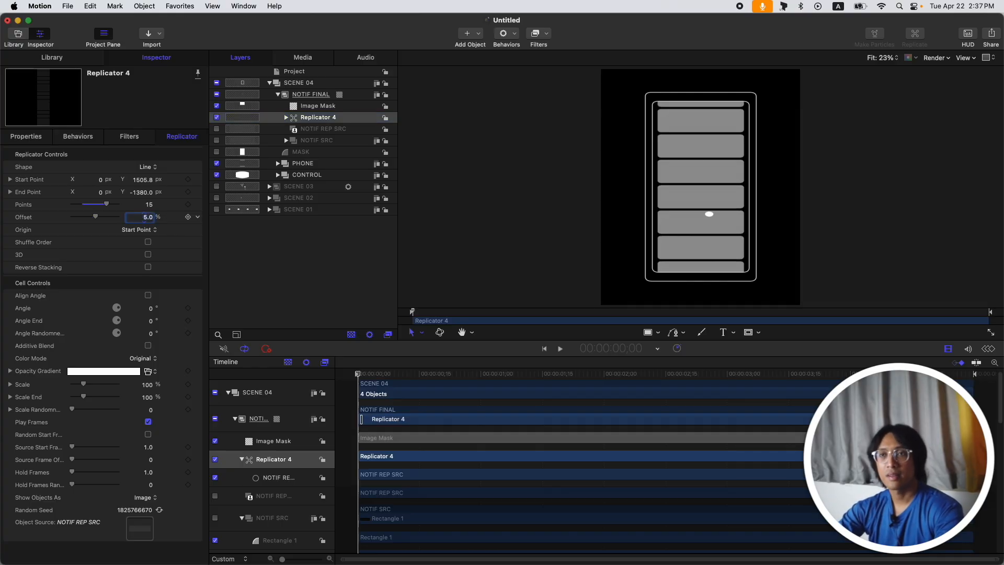
text(5)
key(Return)
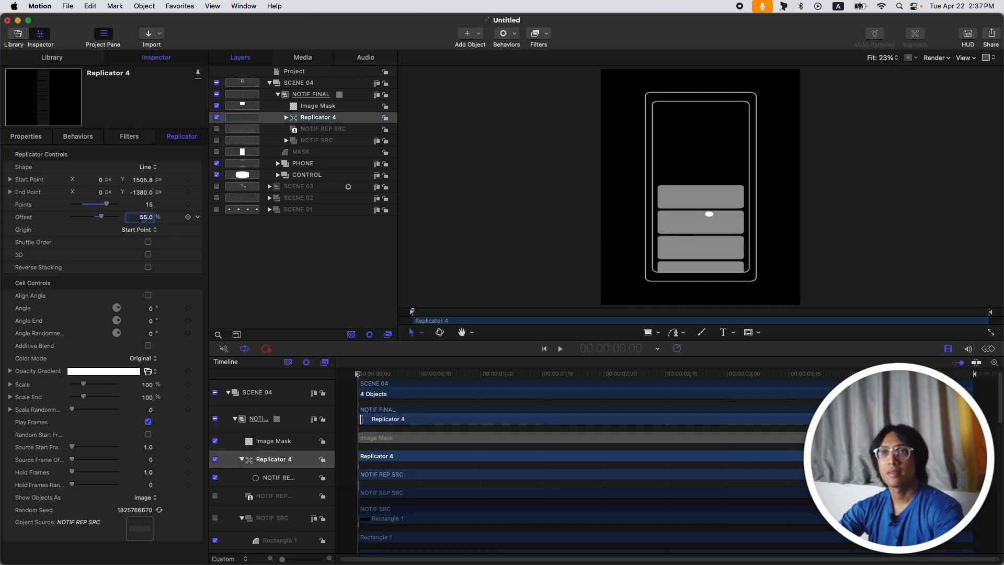
- Add the text 12:30 inside NOTIF FINAL near the phone's upper edge, centre-aligned with a size of about 224
click(303, 95)
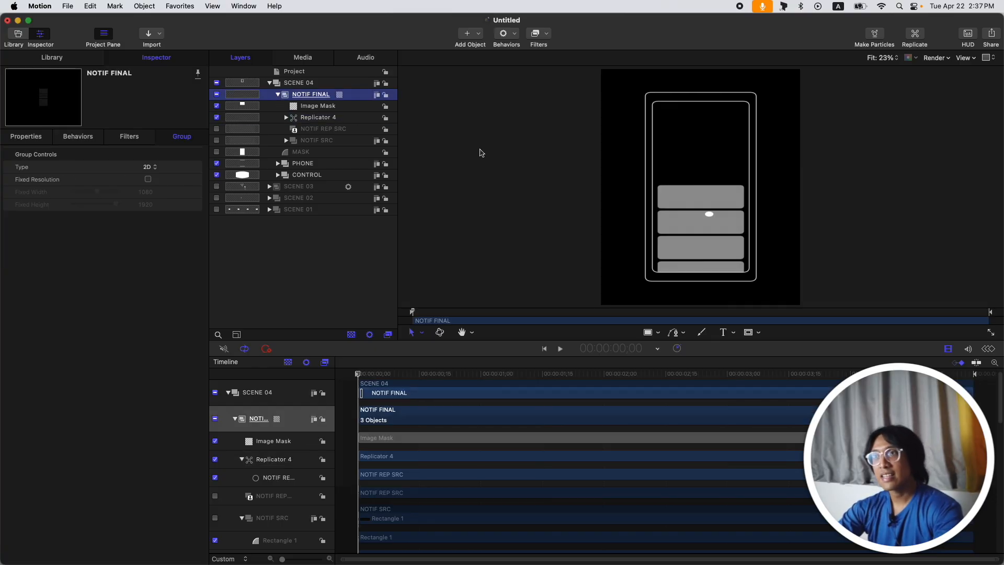
key(t)
click(667, 134)
text(12:30)
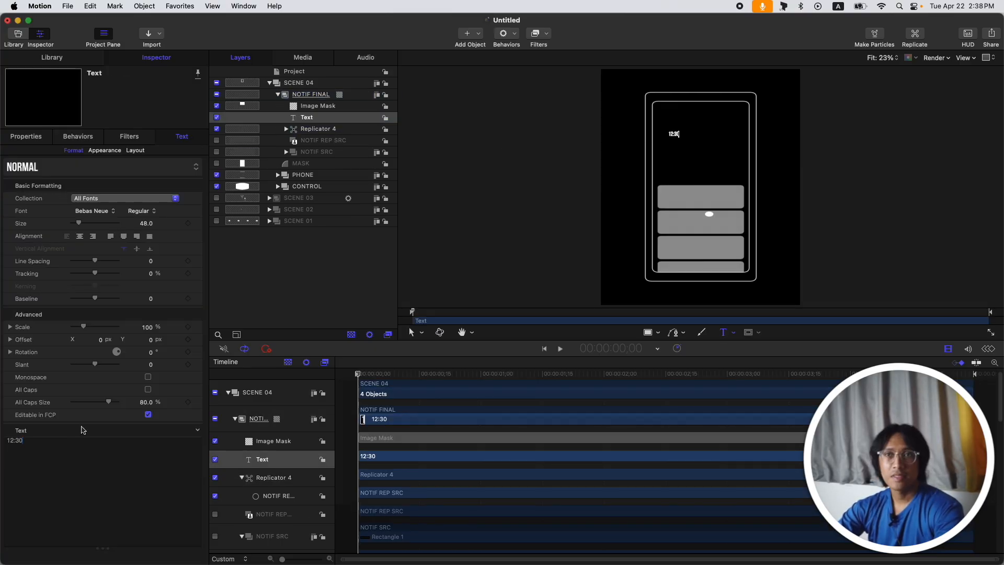
click(81, 237)
drag(81, 226, 114, 227)
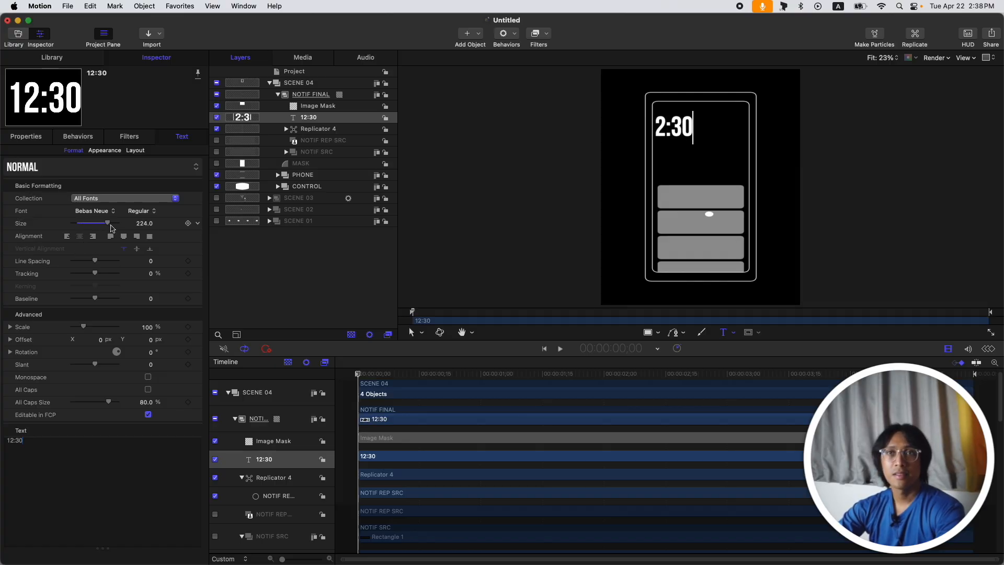
- Reset the 12:30 text's position and move it up to Y 1286 px
click(23, 137)
click(197, 167)
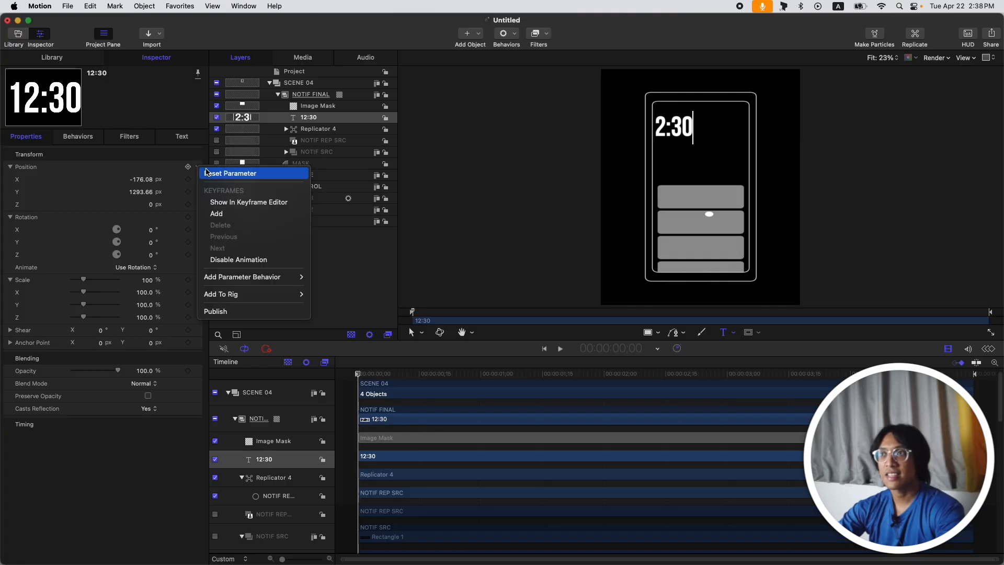
click(230, 173)
drag(150, 194, 150, 204)
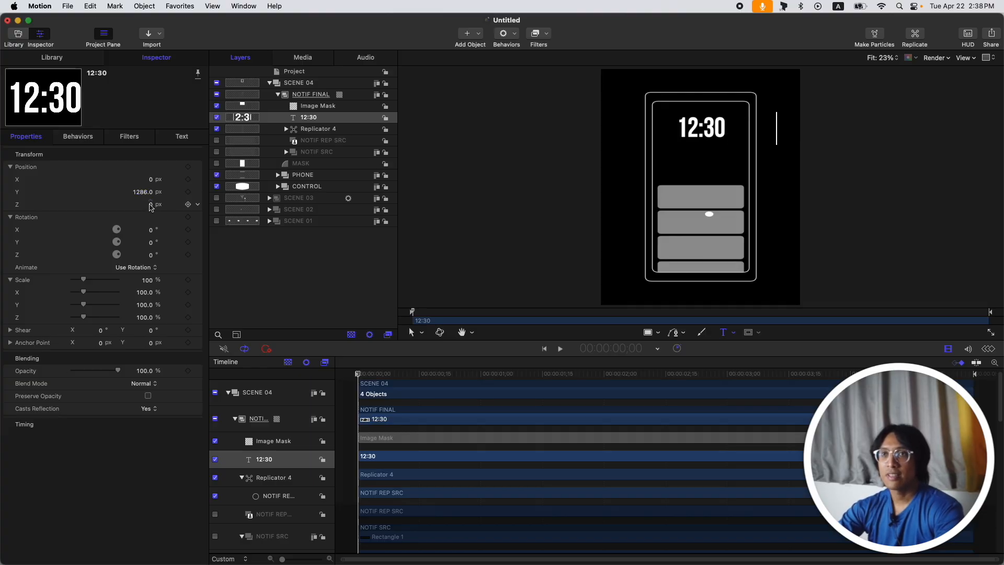
- Set the 12:30 text's opacity to 50%
click(145, 372)
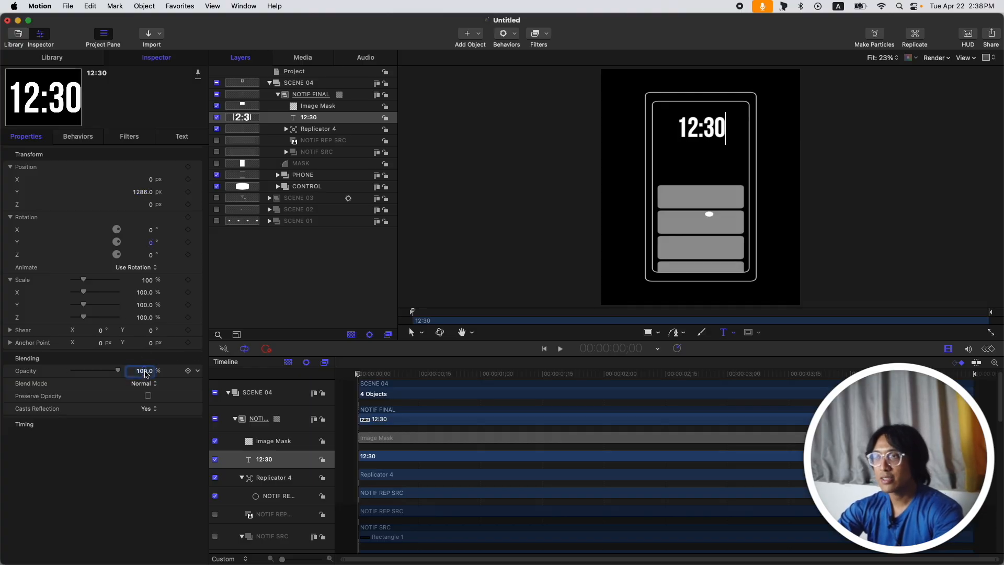
text(50)
key(Return)
- Group the 12:30 text, name the group TIME, and collapse both it and NOTIF FINAL
click(285, 119)
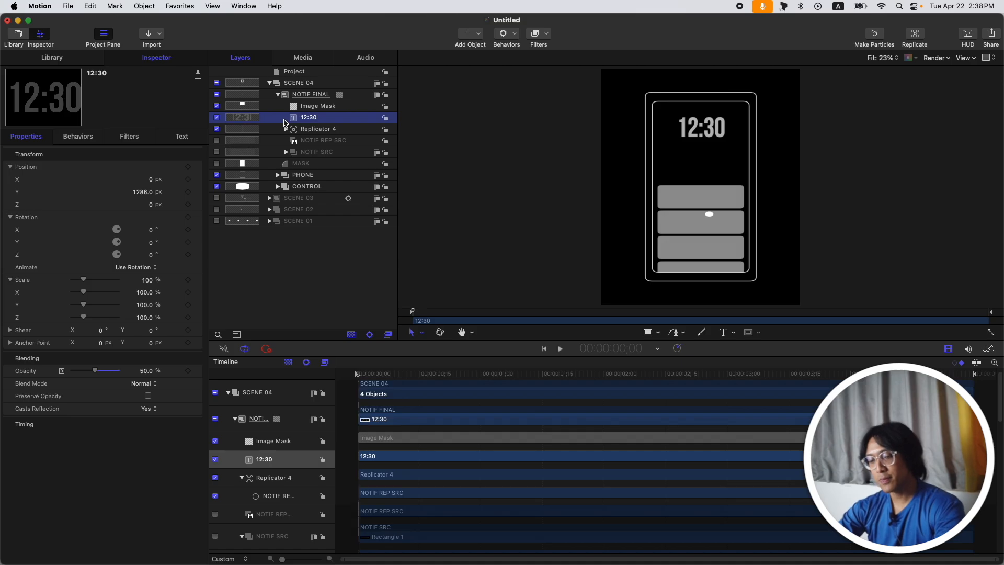
key(super+shift+g)
double_click(311, 118)
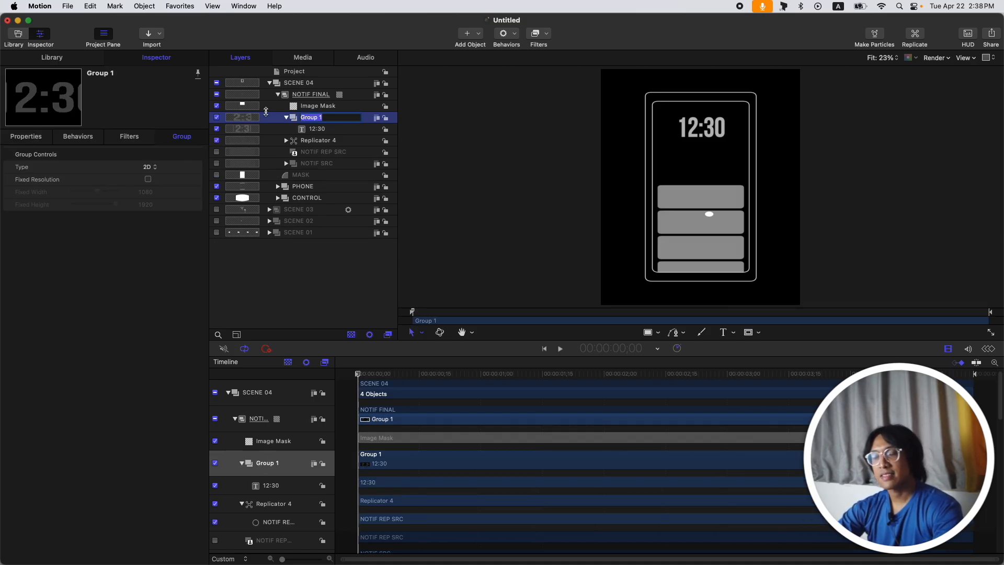
text(TIME)
key(Return)
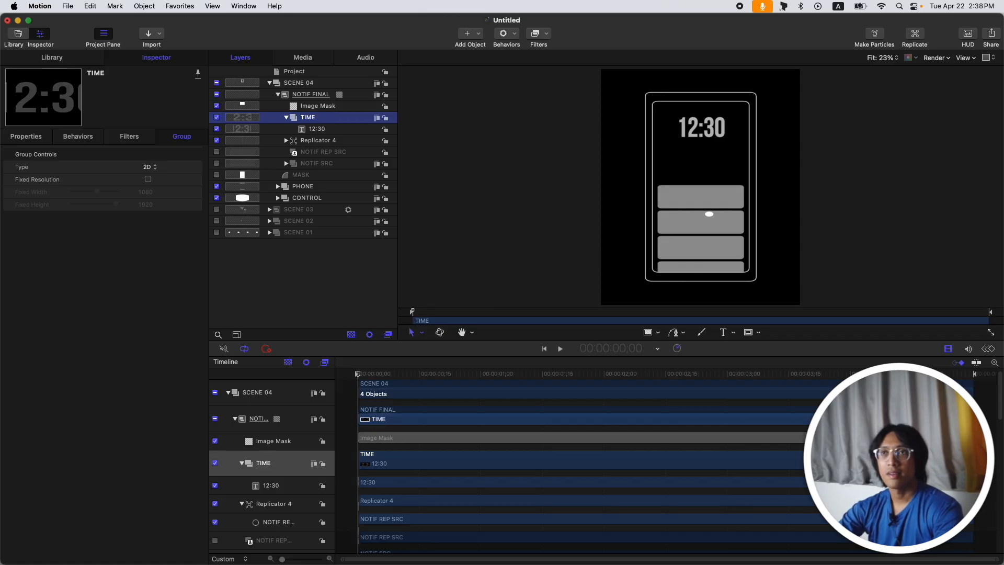
click(286, 117)
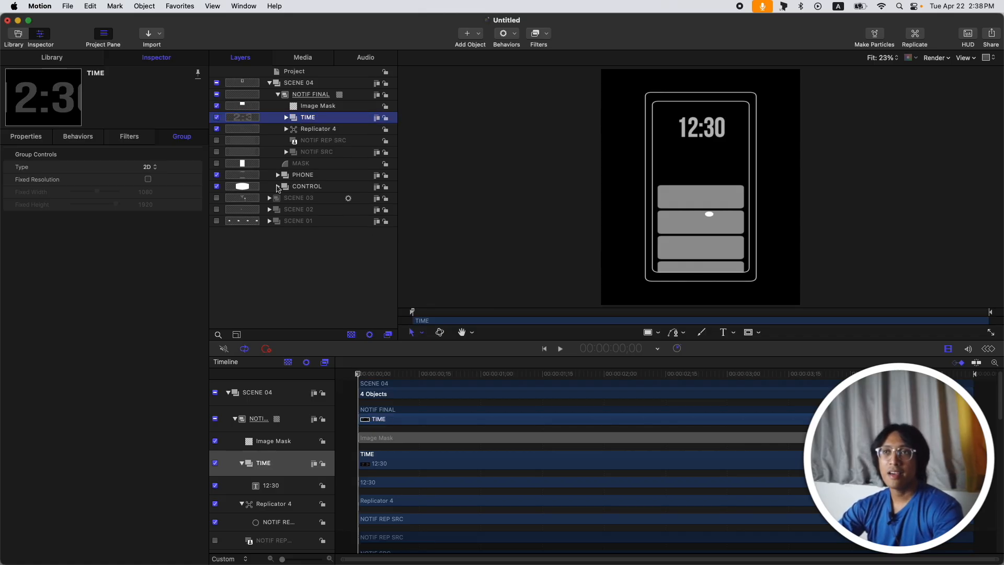
click(275, 95)
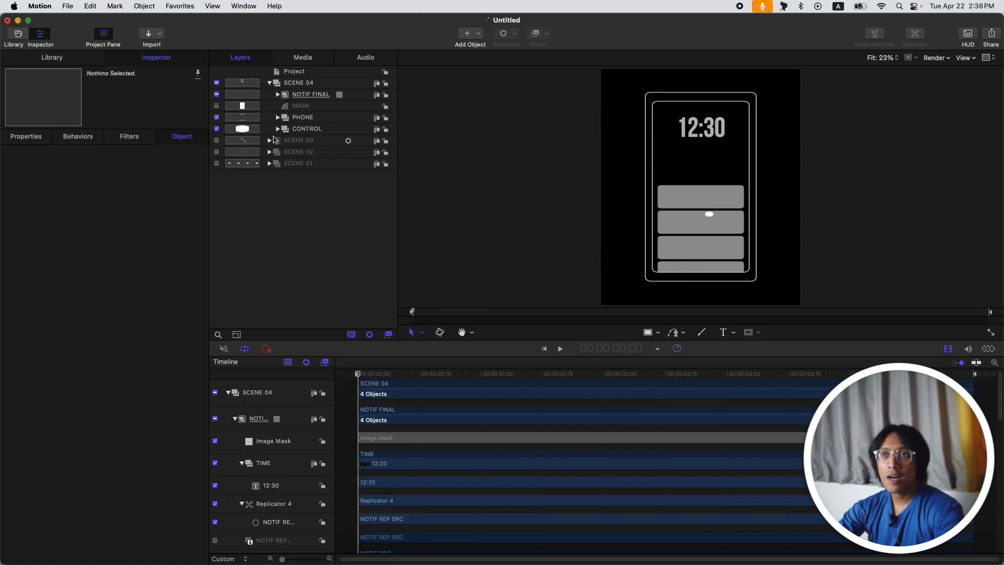
- Keyframe the NAIL copy group's Y position at 492.97 px at frame 20
click(277, 129)
click(285, 141)
click(328, 153)
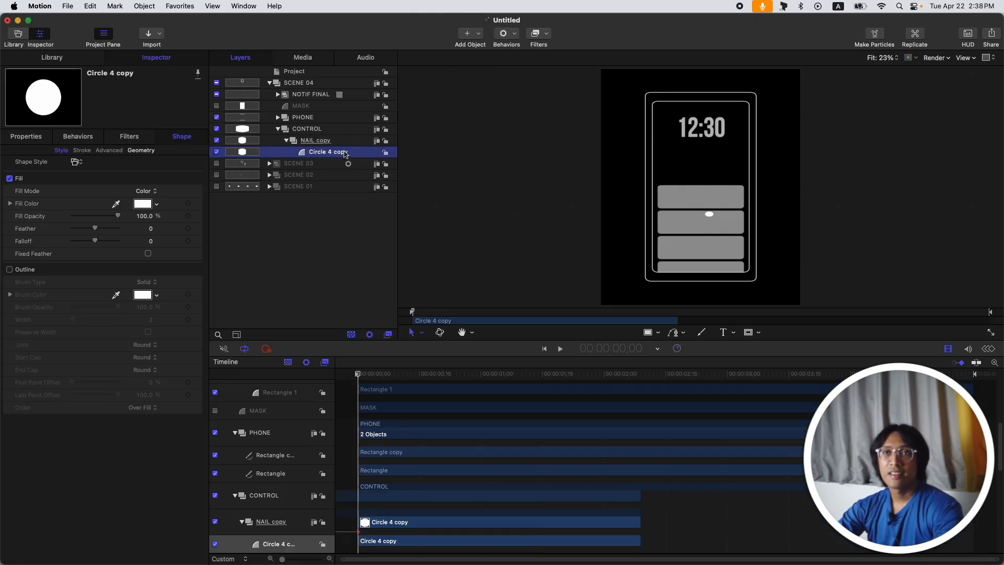
click(29, 137)
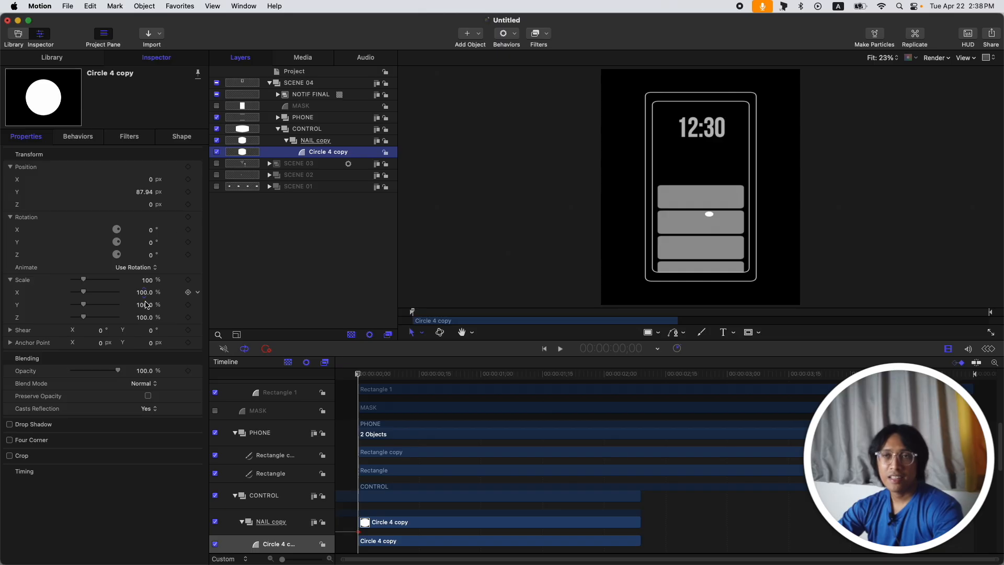
click(315, 140)
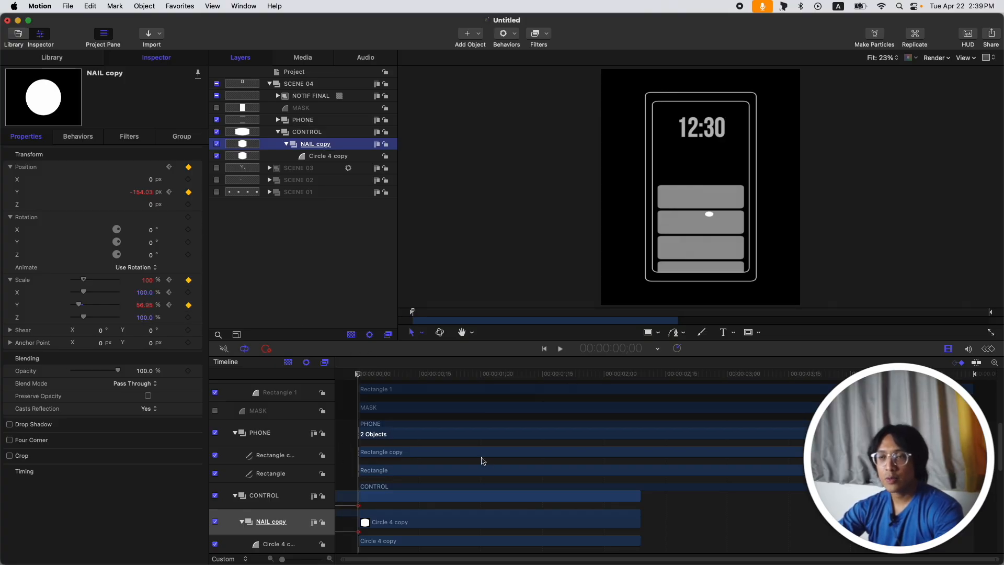
key(space)
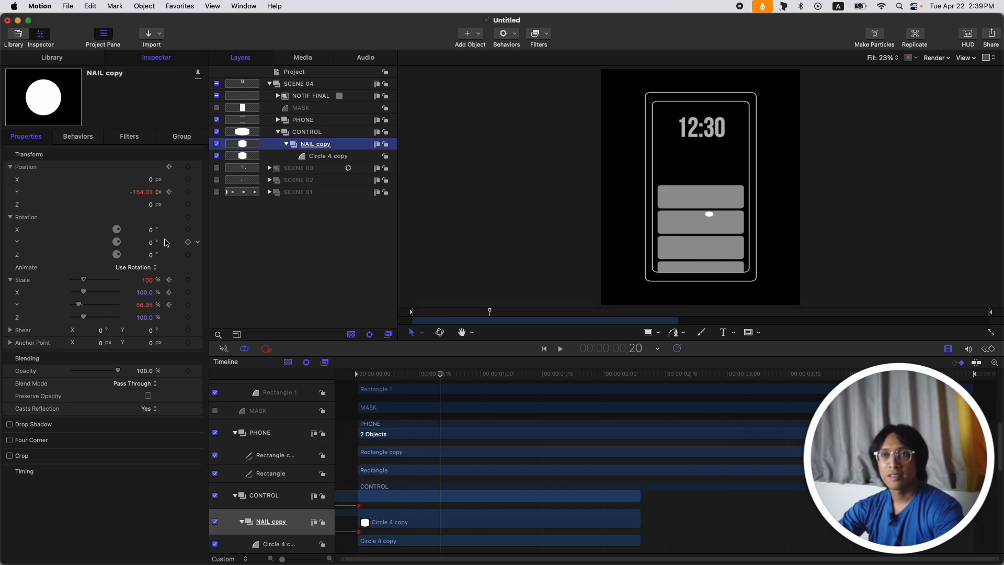
click(188, 192)
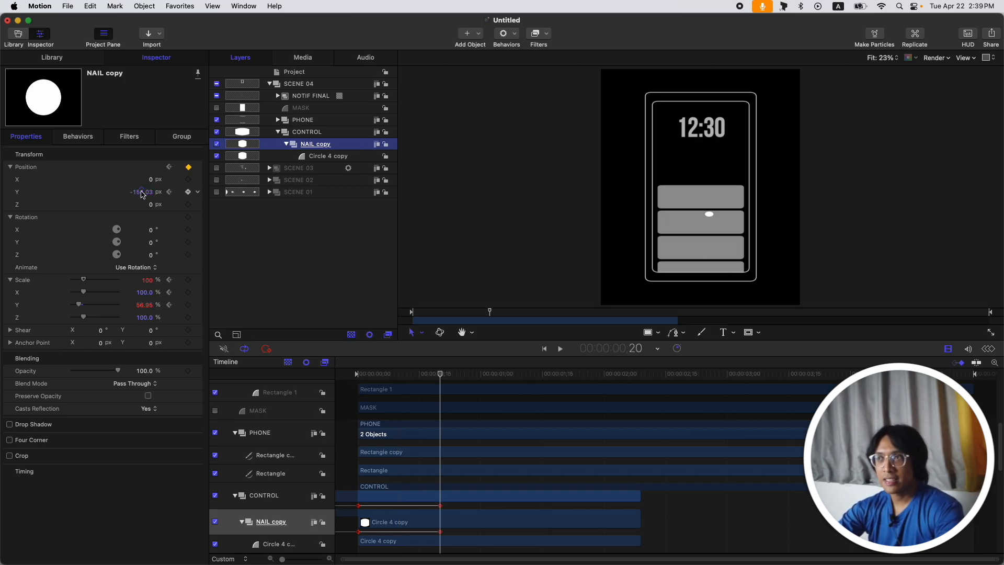
drag(141, 192, 141, 192)
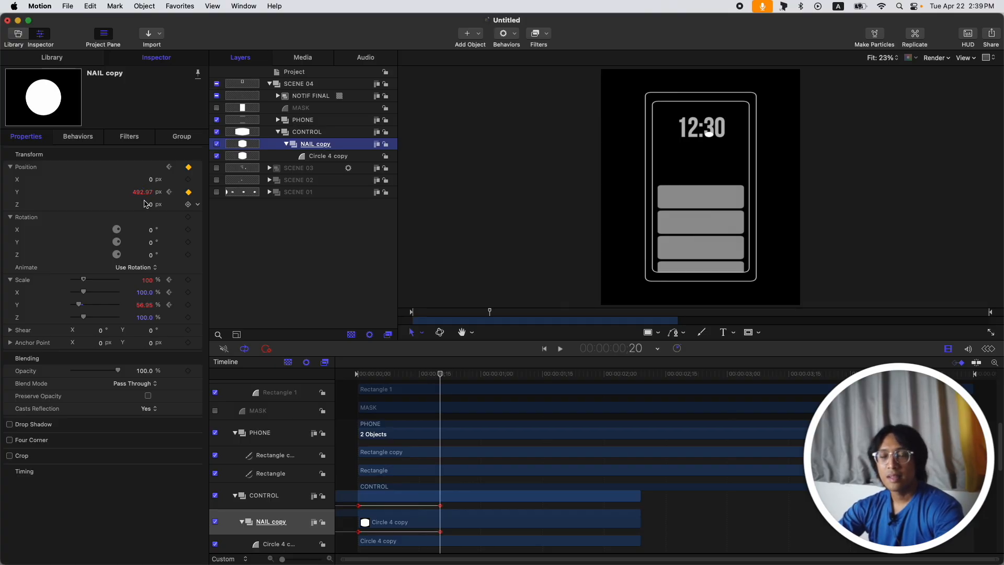
- Keyframe NAIL copy's Y scale at 100% at frame 20 and scrub through the move from the start
click(188, 304)
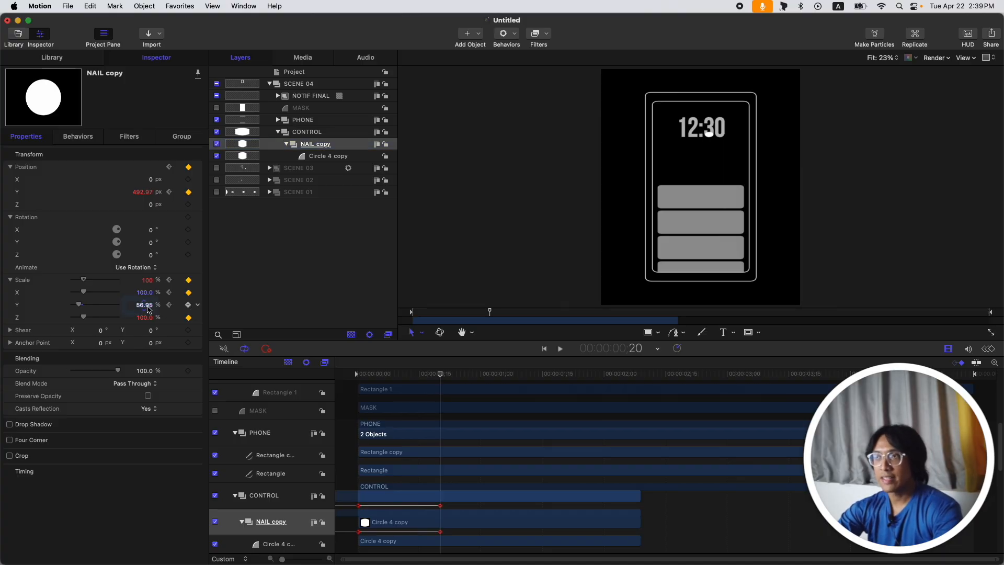
click(358, 374)
drag(359, 377, 440, 375)
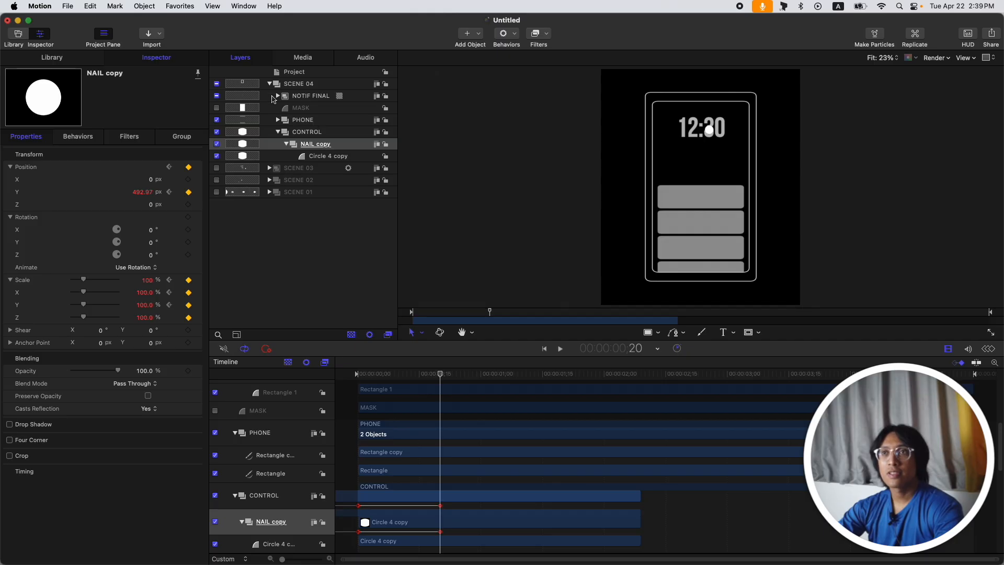
- Animate Replicator 4's offset from 55% at the first frame to 34% at frame 20
click(278, 96)
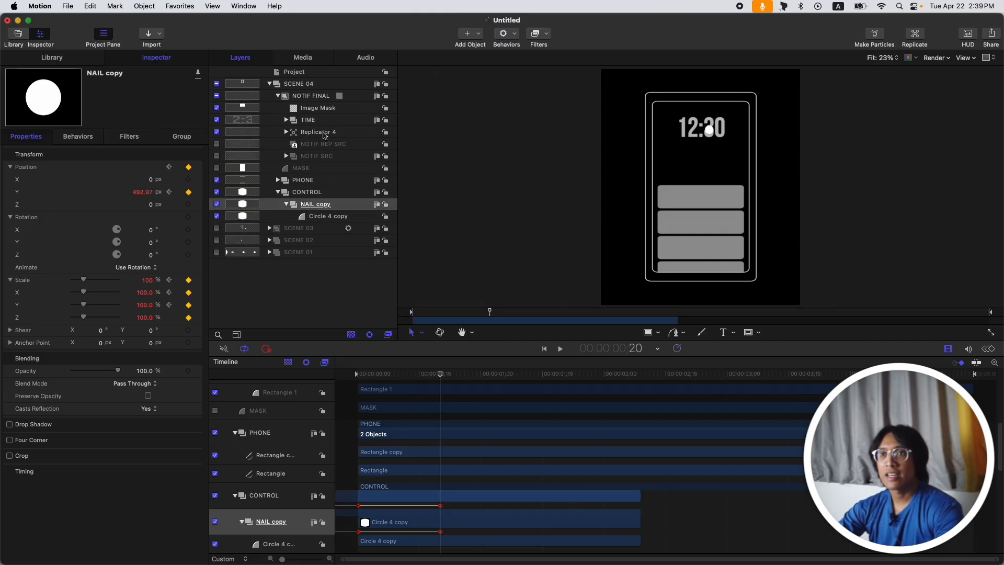
click(325, 133)
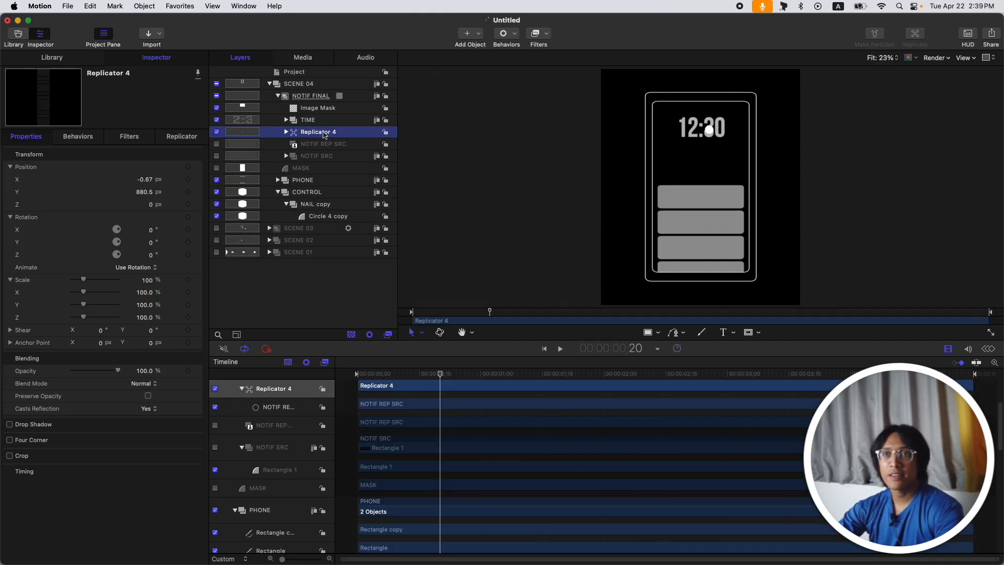
click(185, 138)
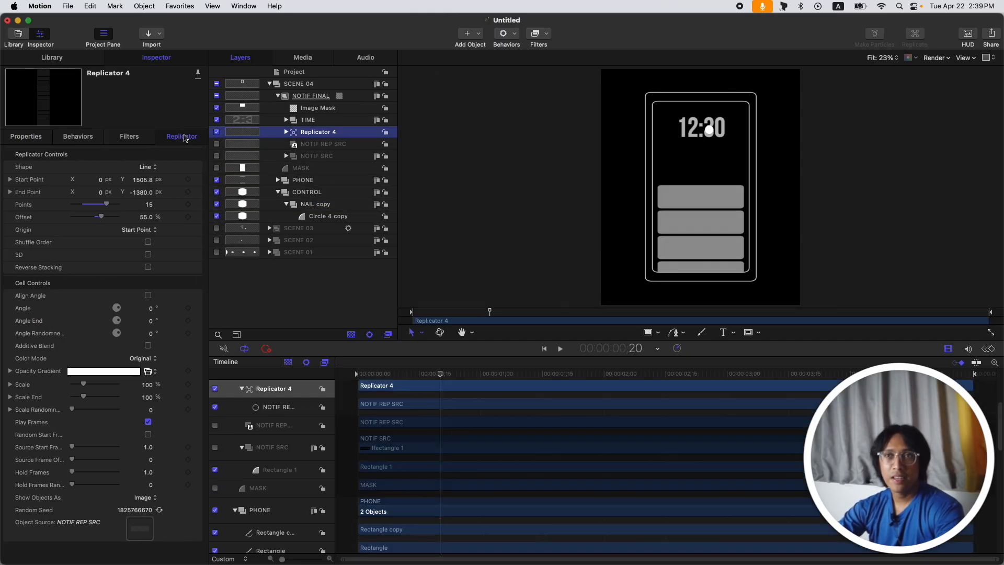
click(187, 217)
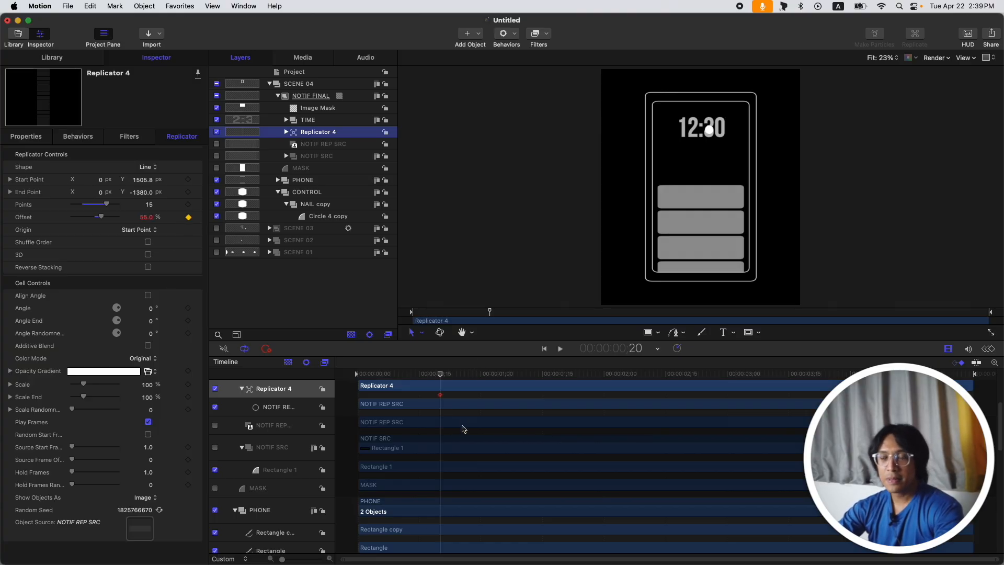
scroll(463, 428, down, 5)
key(Home)
click(179, 218)
drag(150, 219, 128, 220)
click(188, 217)
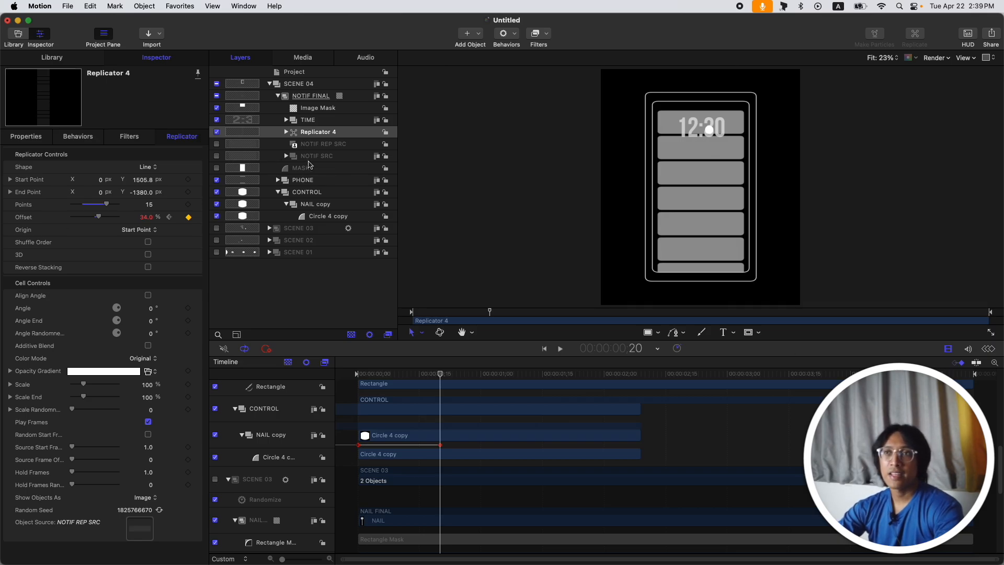
- Select NAIL copy together with Replicator 4 and show only their keyframe curves, fitted to the editor
super+click(315, 204)
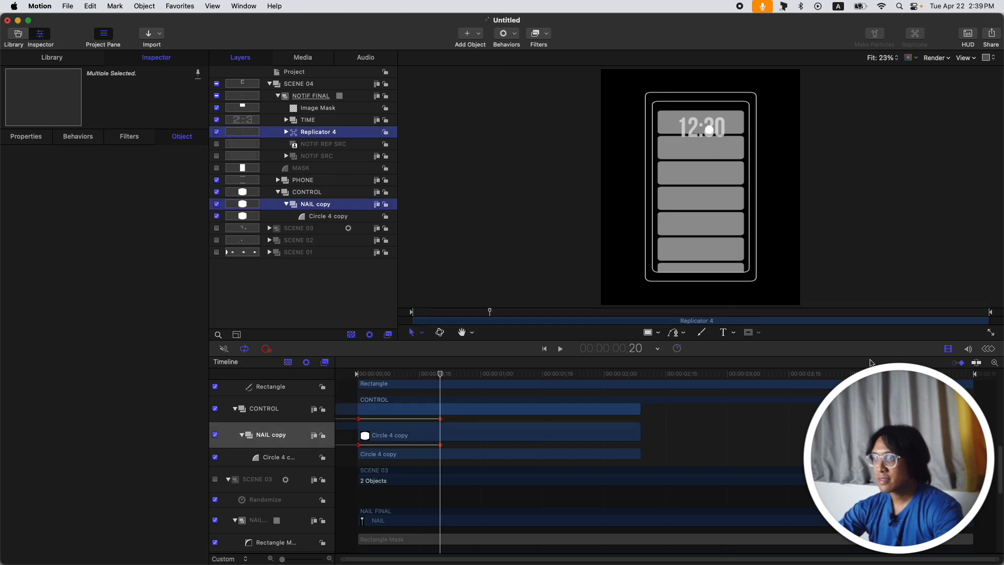
click(990, 350)
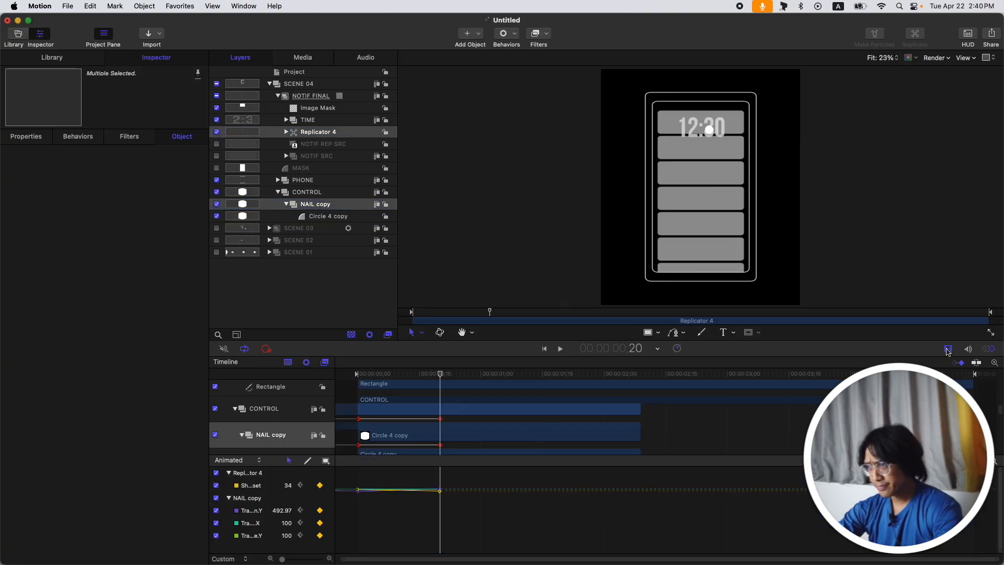
click(947, 350)
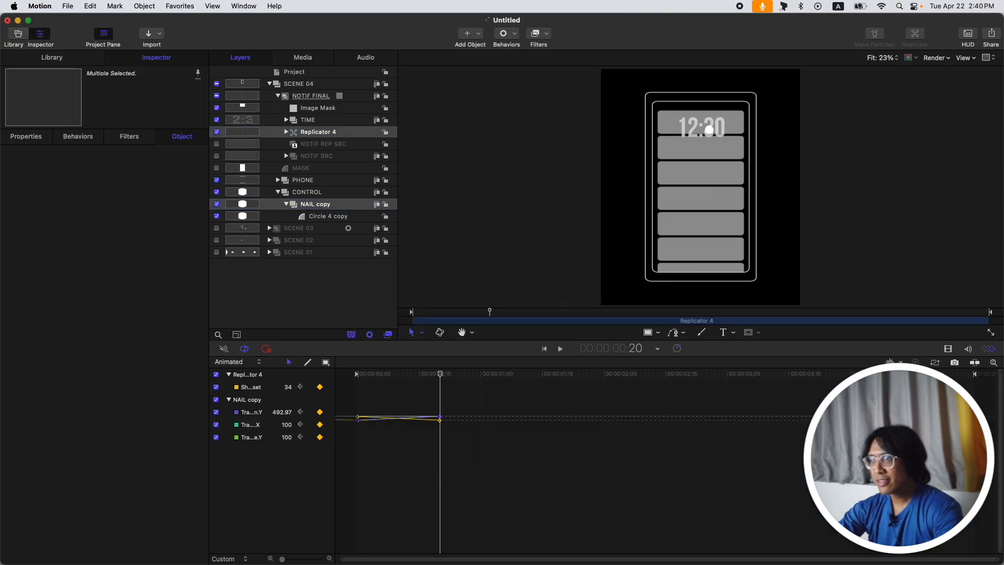
click(934, 361)
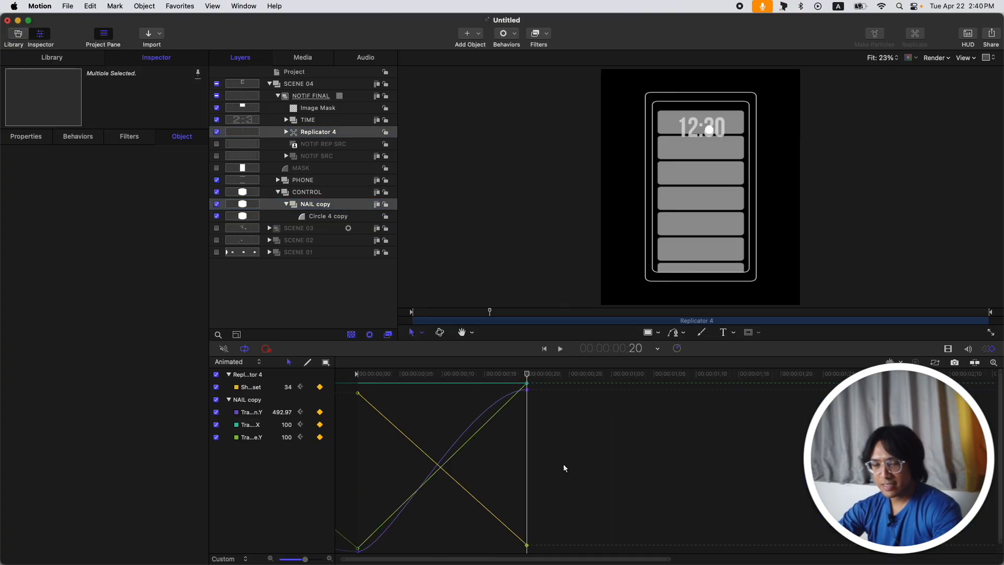
- Try stretching the handles of NAIL copy's end keyframes, and undo the curve changes
right_click(527, 386)
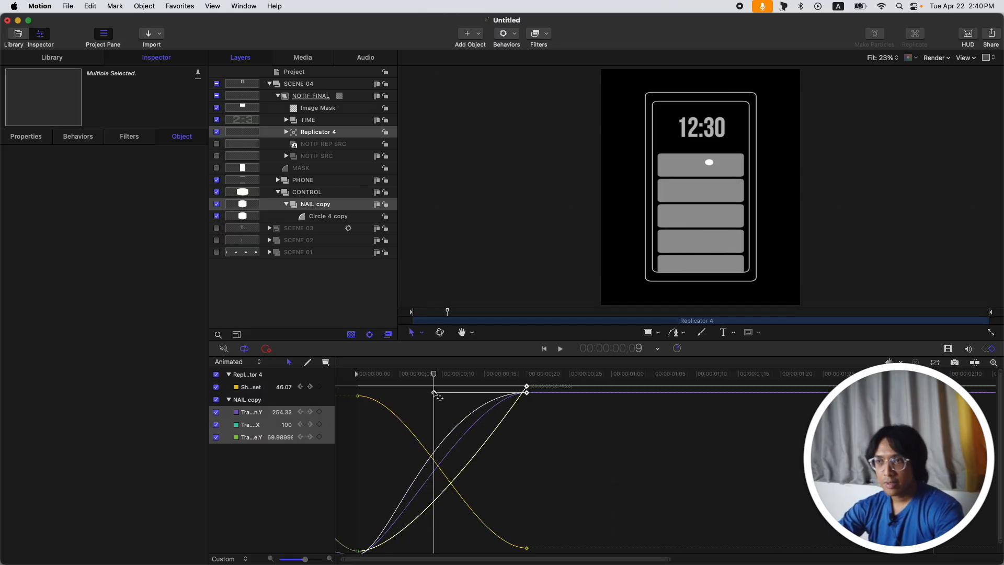
drag(434, 393, 436, 392)
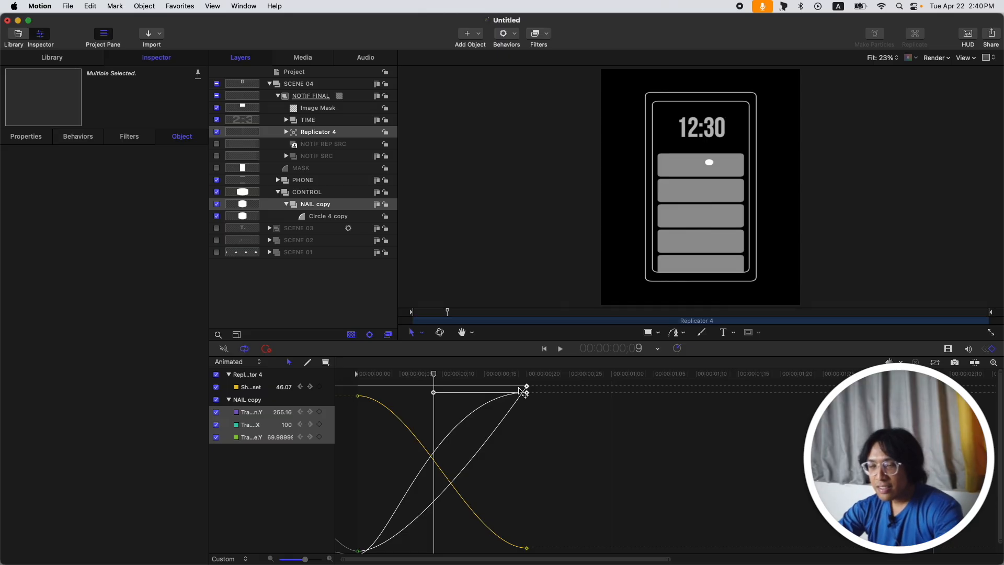
key(super+z)
key(super+z)
key(super+z)
key(super+z)
key(super+z)
key(super+z)
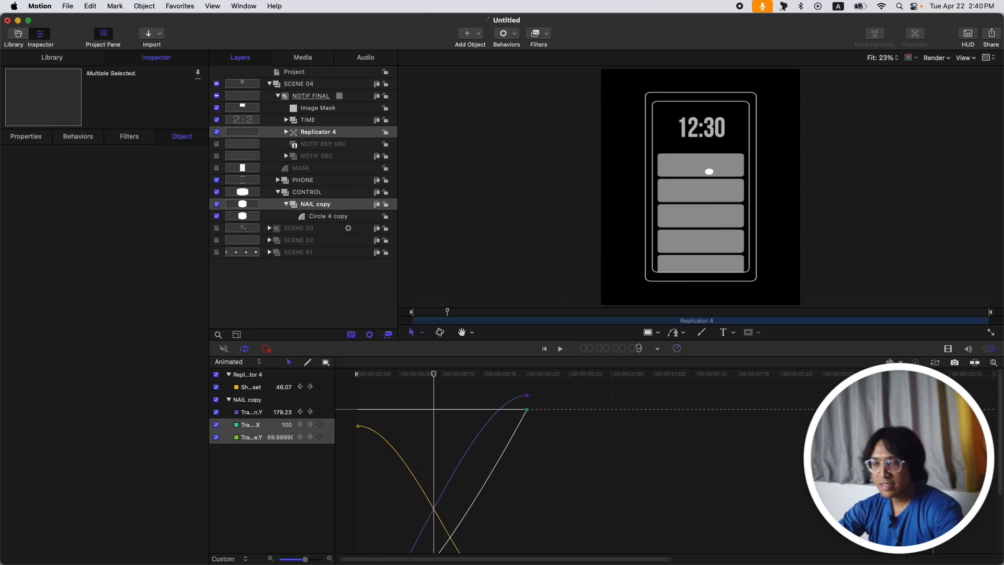
key(super+z)
- Try a curved interpolation on all keyframes of Replicator 4 and NAIL copy
drag(568, 432, 494, 371)
drag(557, 432, 542, 421)
key(super+a)
right_click(527, 409)
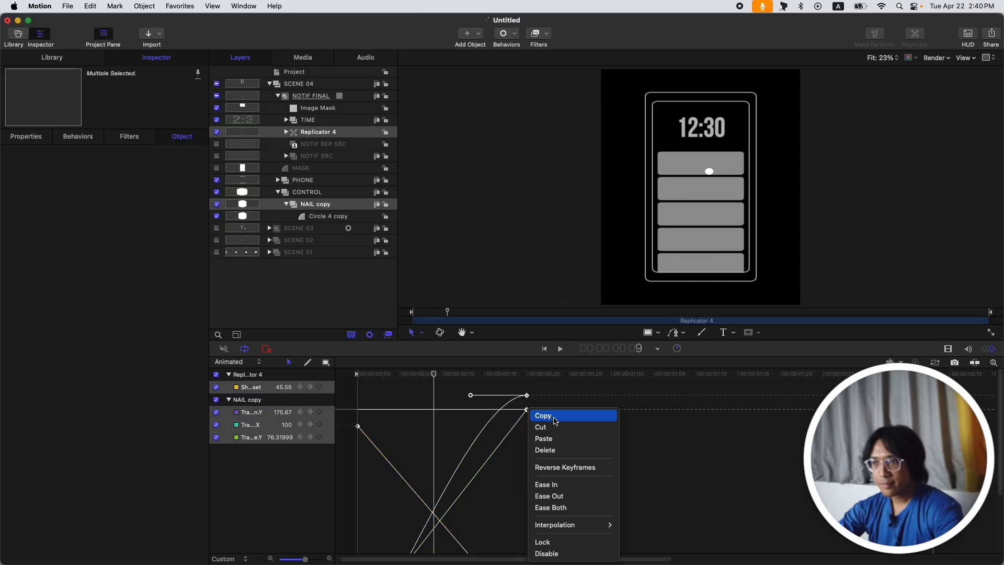
mouse_move(575, 524)
click(639, 518)
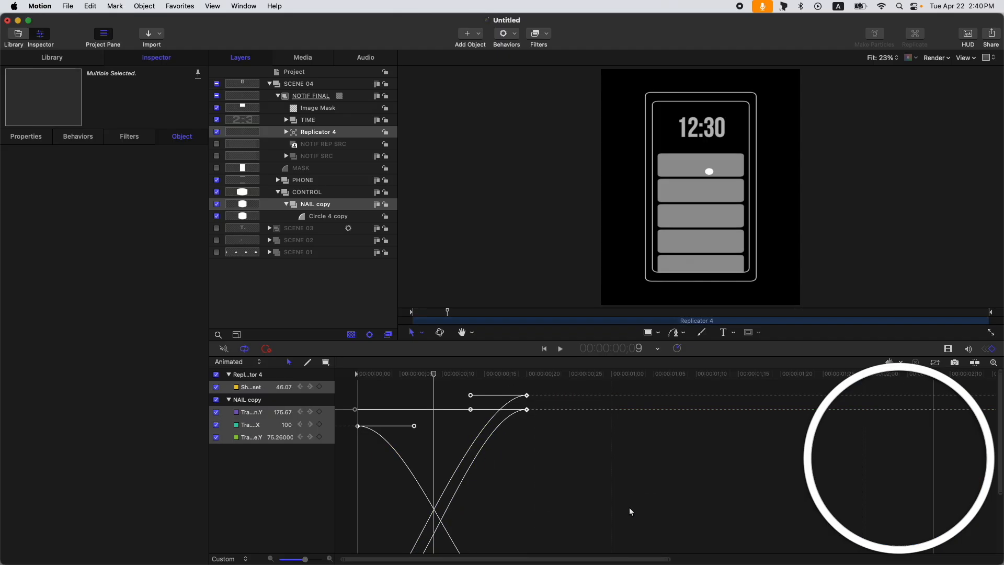
- Try lengthening the handles on NAIL copy's end keyframes, and undo back to the straight curves
drag(547, 449, 491, 381)
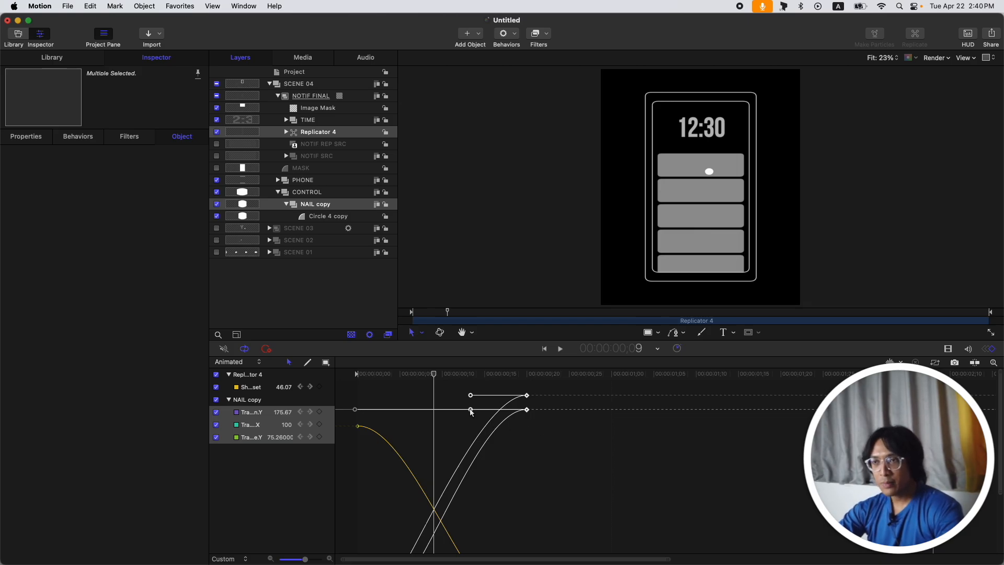
drag(471, 399, 464, 398)
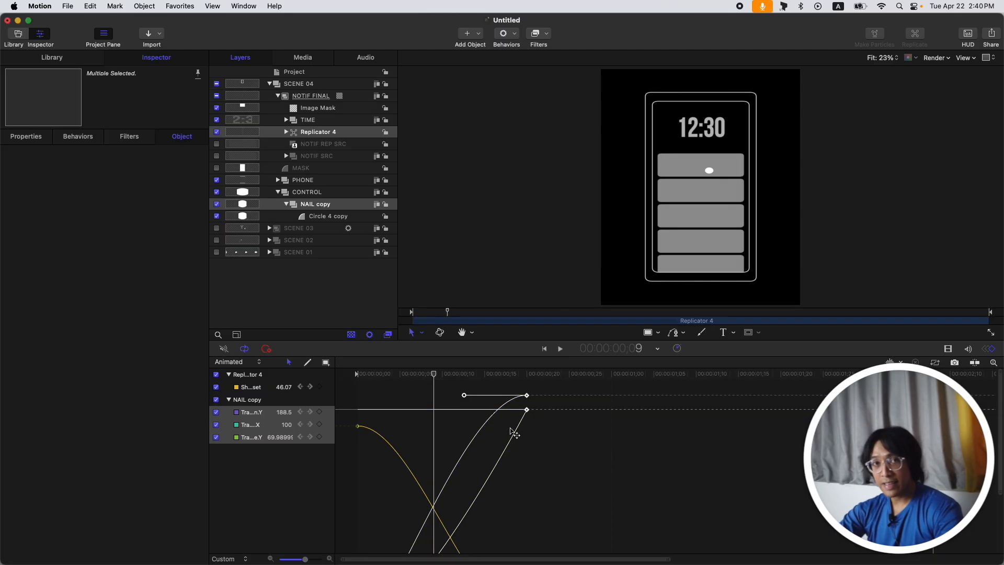
key(super+z)
key(super+z)
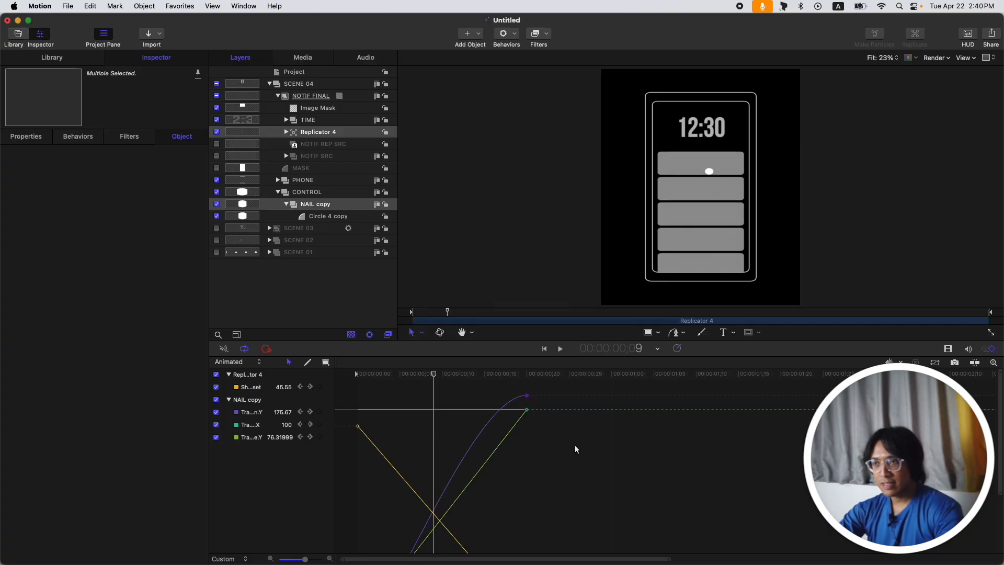
- Change the interpolation of the Replicator 4 and NAIL copy keyframes to smooth curves
click(527, 409)
right_click(527, 411)
mouse_move(591, 519)
click(645, 522)
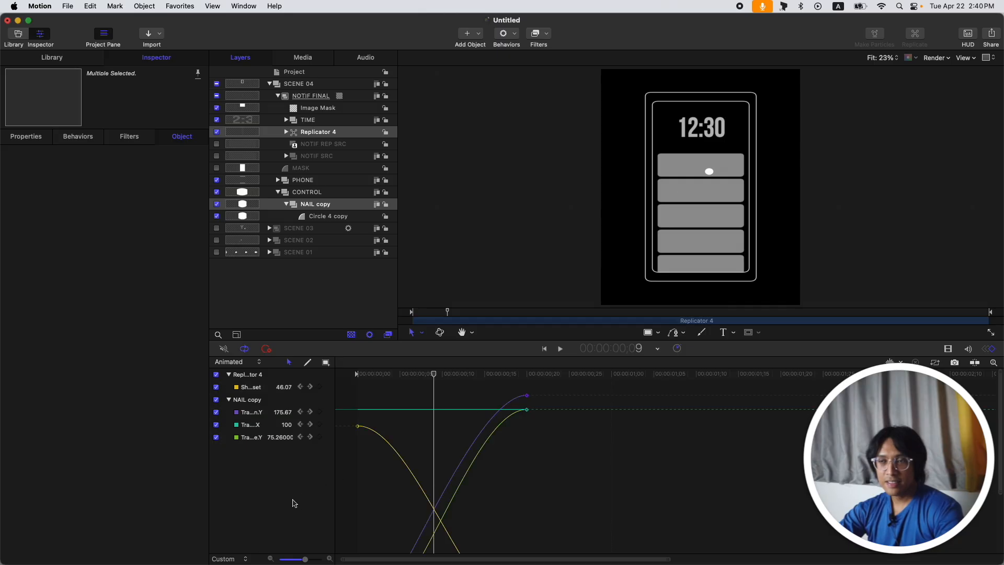
- Isolate Replicator 4's offset curve and stretch its end keyframe handle back towards the start for a stronger ease
click(217, 400)
click(216, 374)
click(216, 399)
click(541, 429)
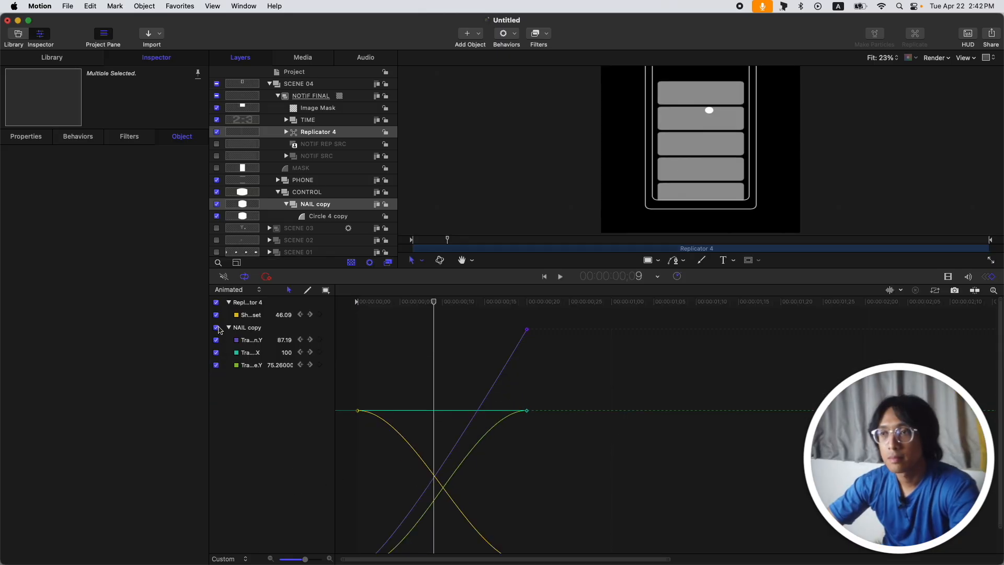
click(216, 327)
click(251, 314)
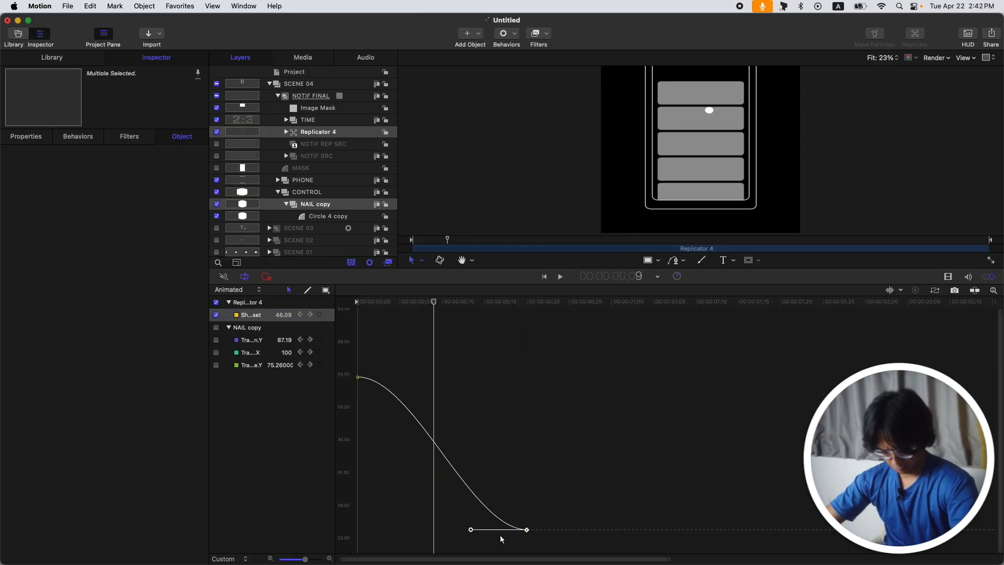
drag(471, 529, 401, 529)
click(400, 302)
- Hide the replicator curve, show NAIL copy's curves, and try to curve the Position Y end keyframe
click(216, 302)
click(216, 340)
right_click(526, 330)
mouse_move(570, 446)
click(216, 353)
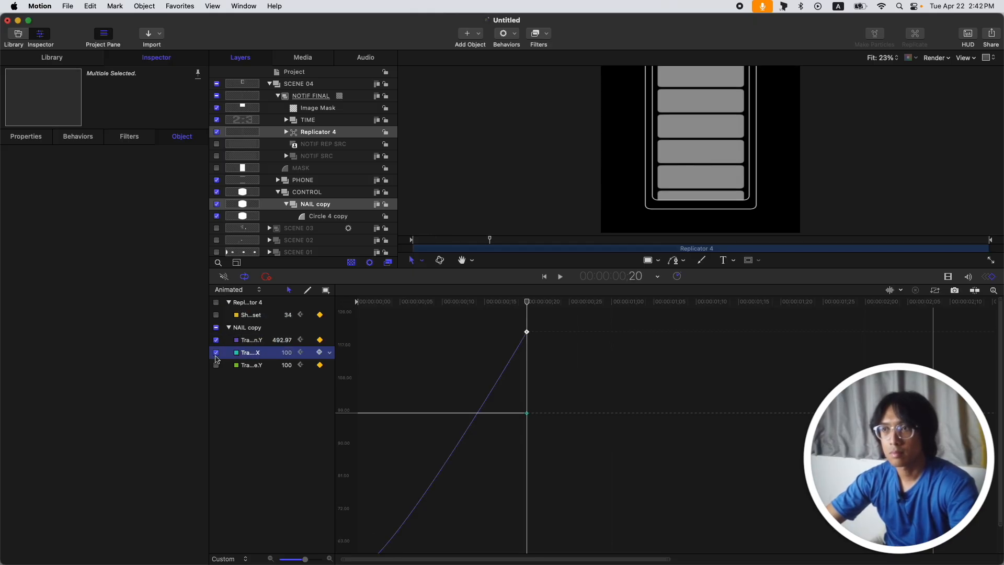
click(216, 353)
click(216, 365)
- Re-enter NAIL copy's Y position as 492 px at frame 20 and ease its Position Y and Scale Y curves
click(315, 204)
click(28, 136)
drag(335, 294, 409, 293)
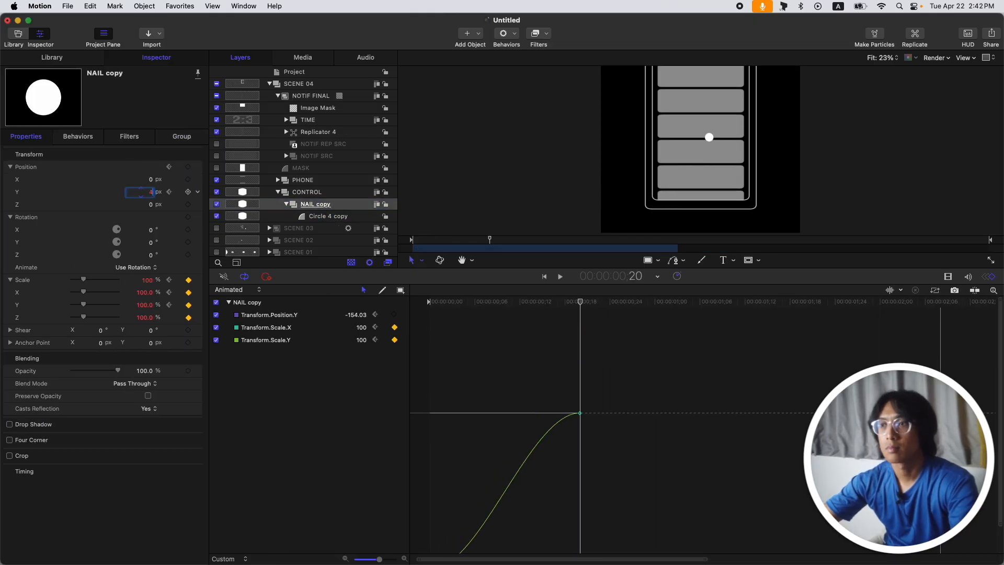
click(269, 315)
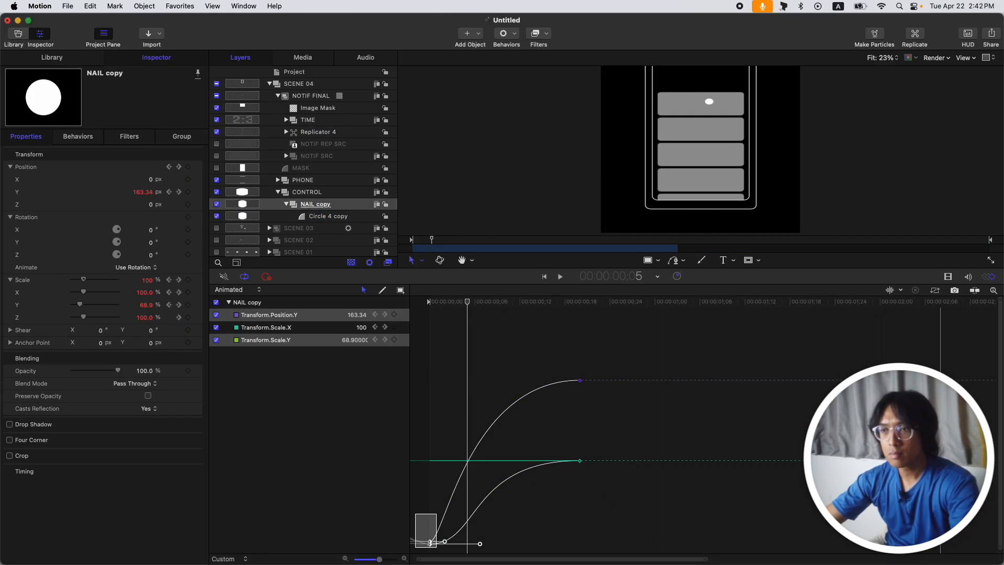
click(490, 292)
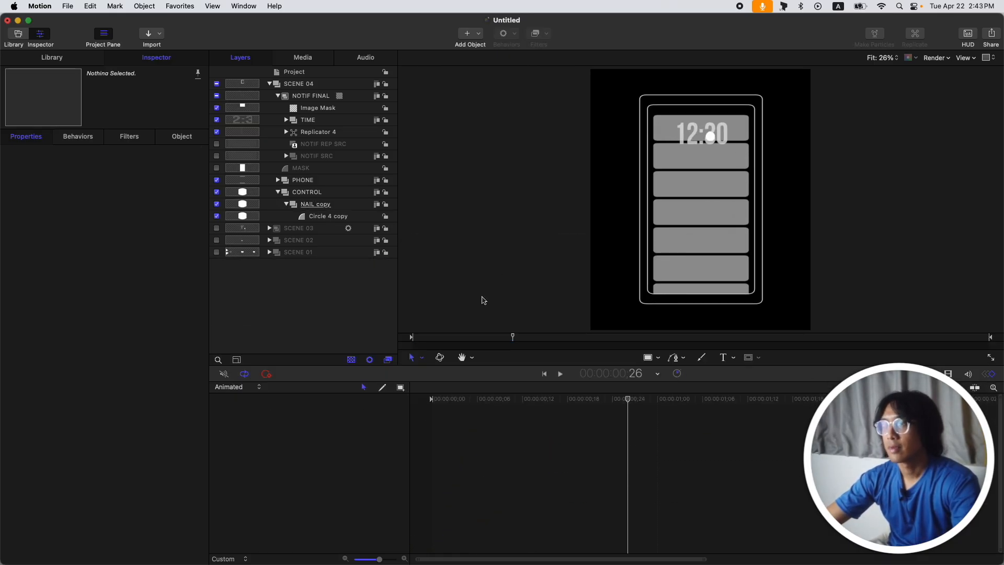
- Return to the timeline and play the eased scroll animation from the first frame
click(986, 375)
drag(500, 402, 359, 383)
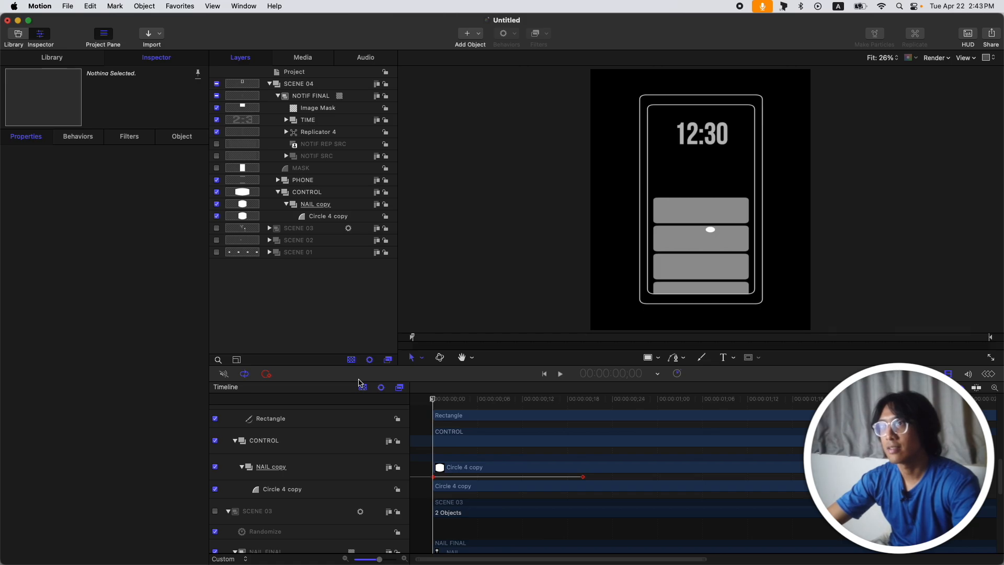
key(space)
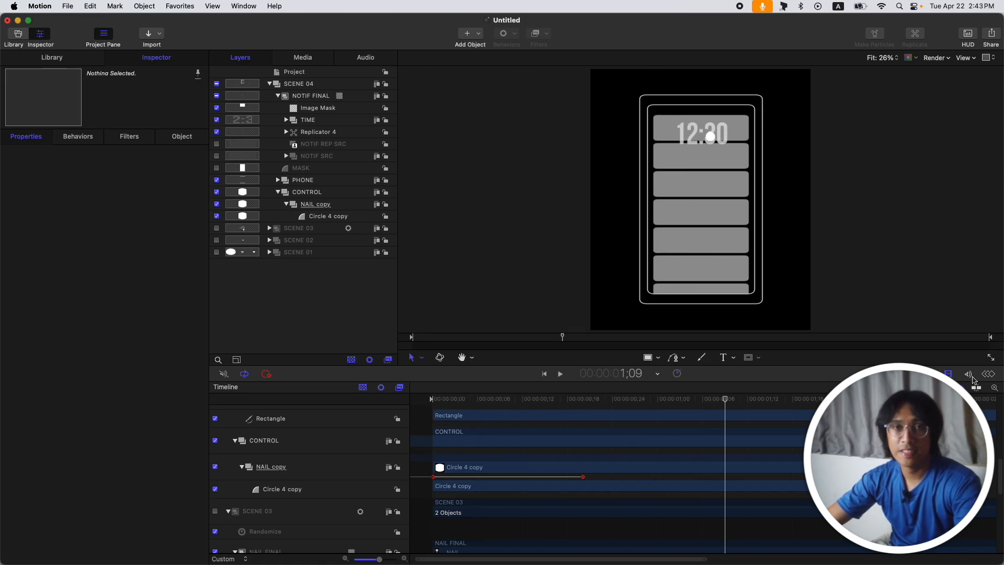
- Show NAIL copy's animation curves and inspect its Position Y and Scale Y curves
click(315, 204)
key(super+8)
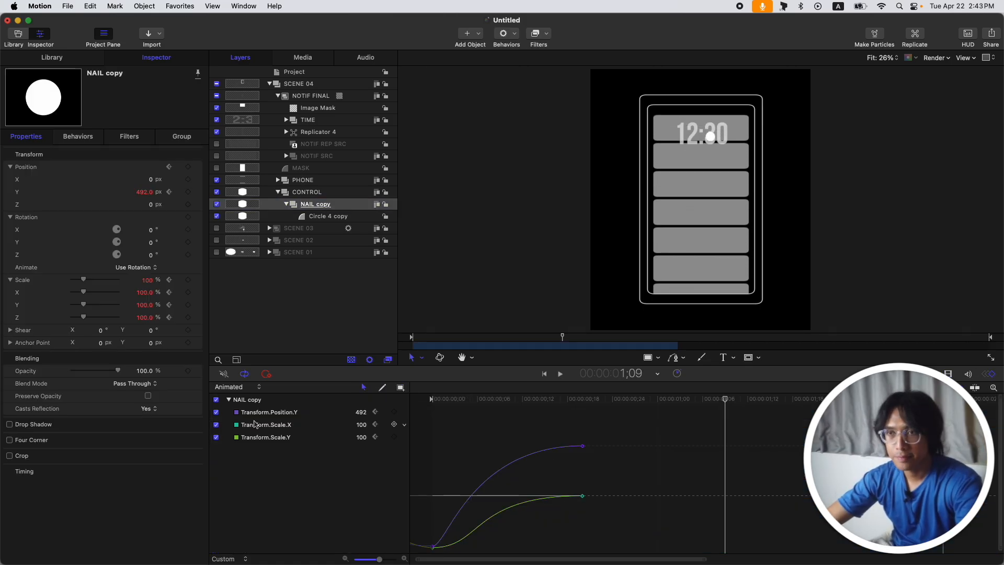
click(272, 412)
click(272, 437)
- Extend Replicator 4's scroll by adding offset keyframes, bringing the offset down to 26% at about 1;15
click(318, 131)
drag(494, 399, 561, 399)
click(181, 136)
drag(147, 217, 135, 217)
mouse_move(560, 399)
mouse_down()
mouse_move(505, 399)
mouse_move(559, 399)
mouse_up()
click(558, 544)
click(187, 217)
click(169, 217)
drag(146, 216, 135, 217)
- Reshape Replicator 4's offset curve around its middle keyframe so both scroll stages blend smoothly
drag(654, 408, 446, 564)
drag(525, 497, 522, 510)
drag(466, 497, 483, 475)
drag(598, 489, 517, 564)
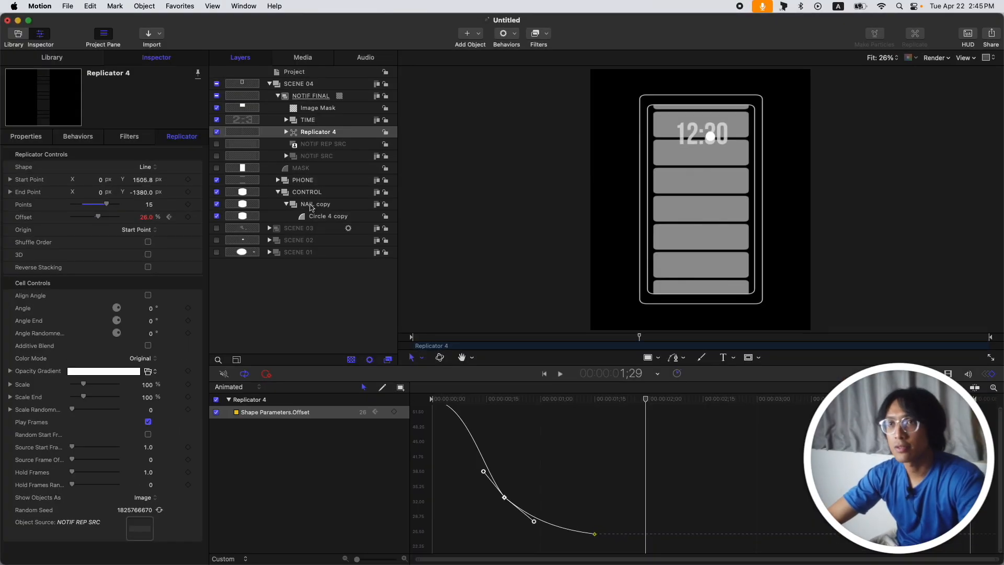
- Add a further Position Y keyframe to NAIL copy and stretch its curve handle for a smooth ease
click(315, 204)
drag(577, 400, 683, 399)
drag(145, 192, 157, 192)
key(super+7)
key(super+8)
click(652, 537)
drag(683, 538, 709, 536)
- Play back the control circle's movement and review its curves
click(586, 399)
key(space)
key(super+7)
key(super+8)
click(325, 412)
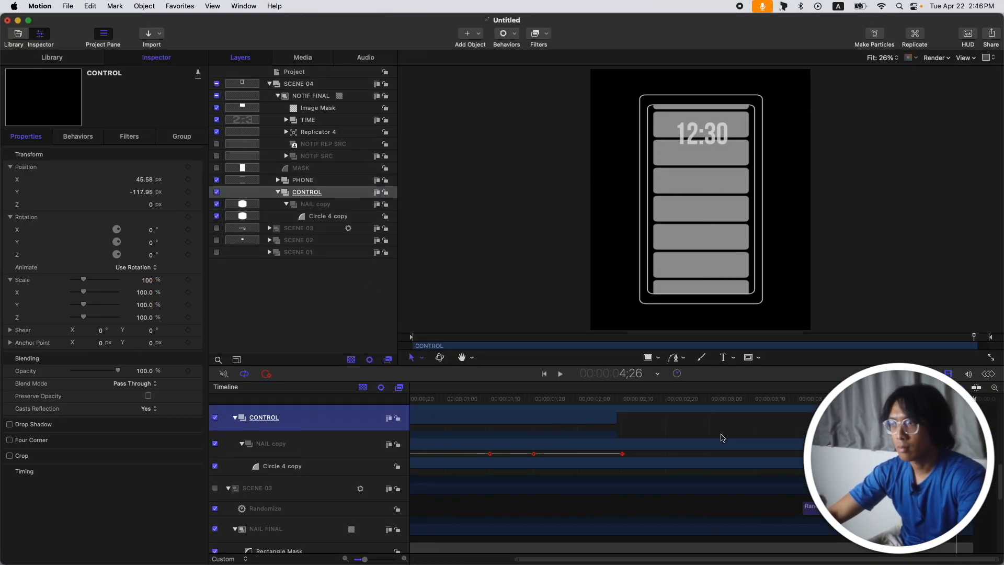
- Extend the control circle's duration in the timeline and keyframe NAIL copy's Y position for the following swipes
click(271, 444)
drag(687, 435, 970, 435)
click(188, 191)
click(988, 374)
drag(145, 192, 147, 216)
click(949, 374)
- Keyframe Replicator 4's offset for the following scrolls, reaching -33% at 4;09
click(318, 132)
key(super+7)
key(super+8)
key(Right)
key(Right)
key(Right)
key(Right)
click(181, 136)
key(shift+Right)
key(shift+Right)
key(Right)
key(Right)
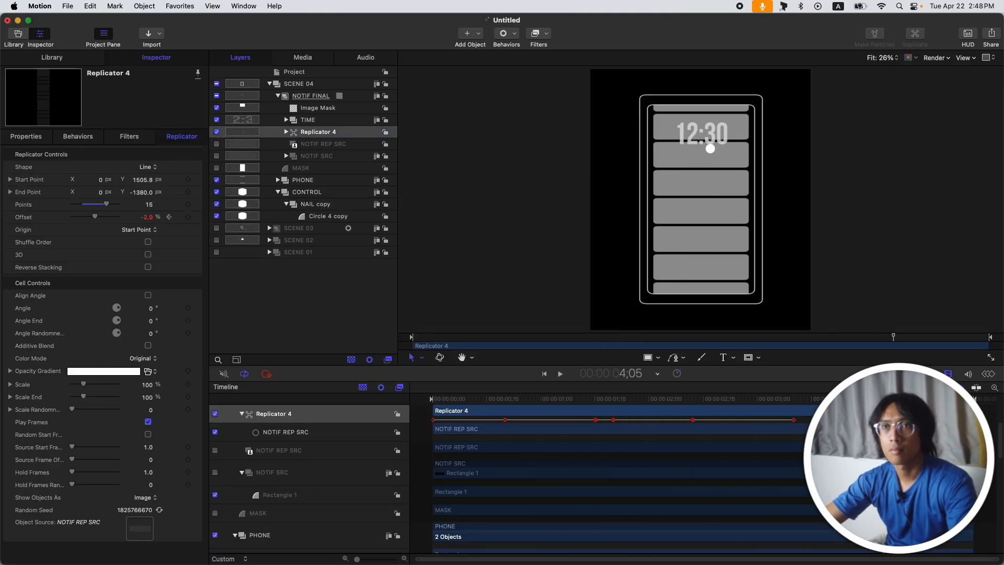
drag(146, 217, 146, 228)
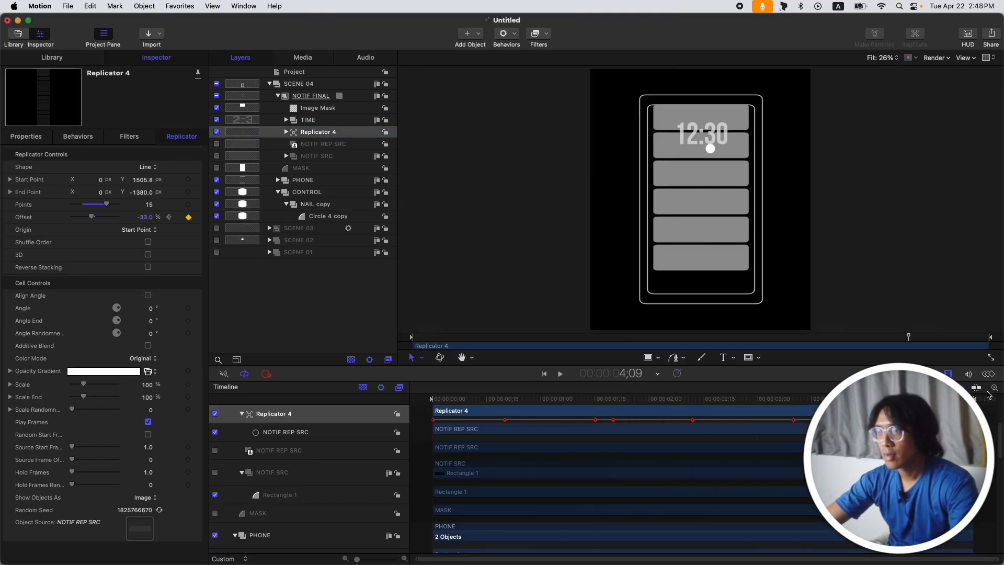
- Ease the last two drops of Replicator 4's offset curve with curved keyframe handles
key(super+8)
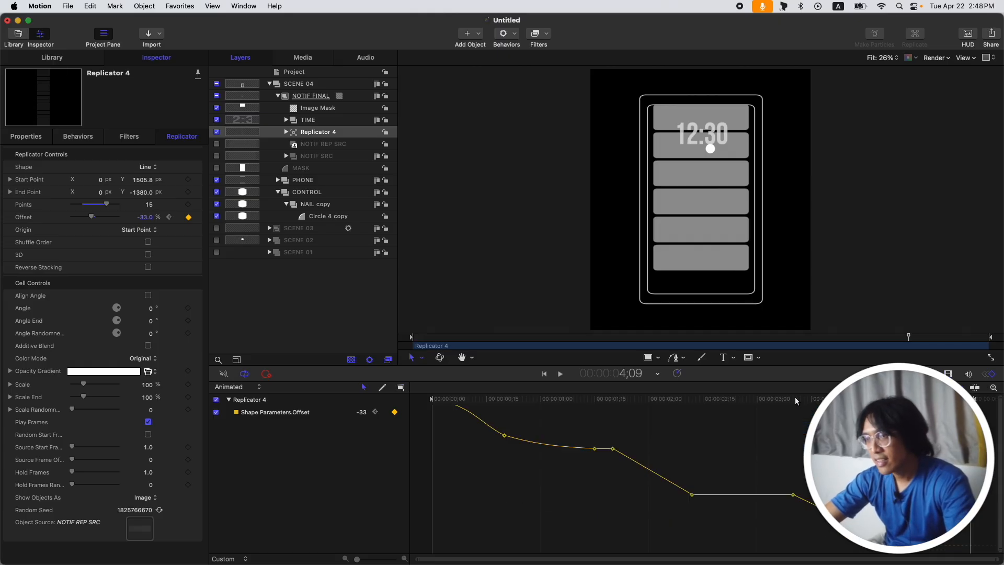
click(692, 495)
right_click(692, 495)
mouse_move(778, 527)
drag(740, 521, 642, 495)
click(862, 544)
- Play the eased notification scroll through to the end and return to the timeline
key(space)
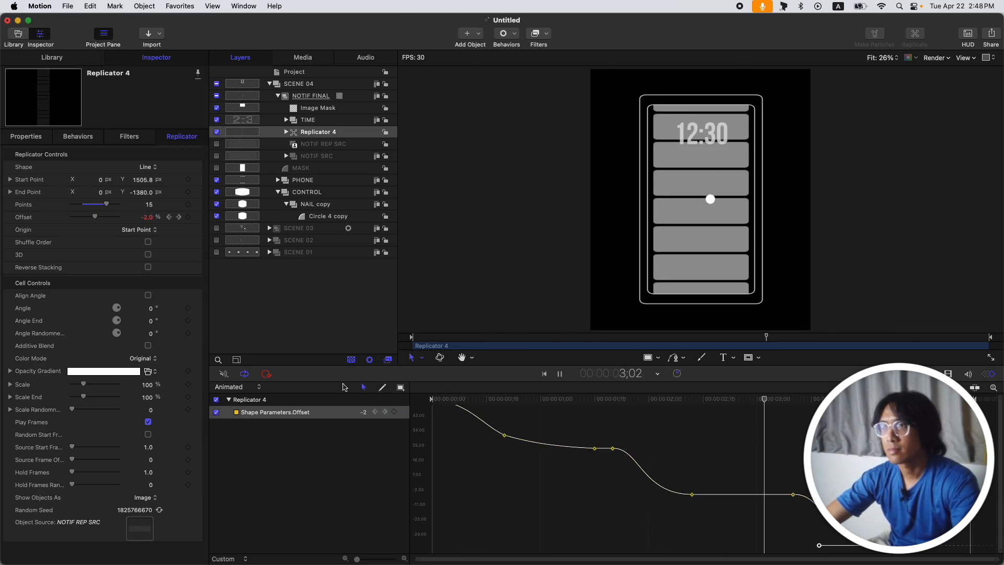
key(space)
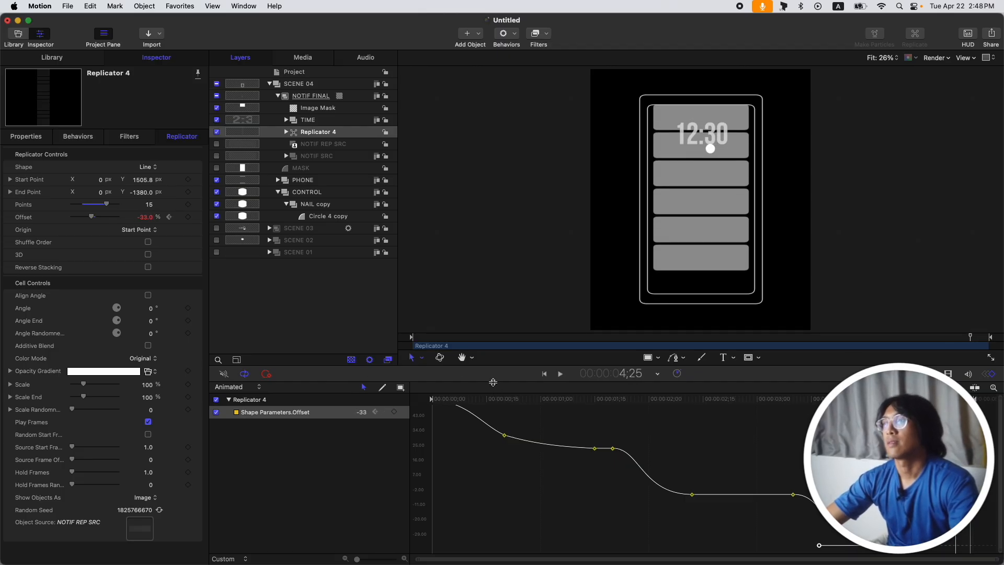
click(949, 374)
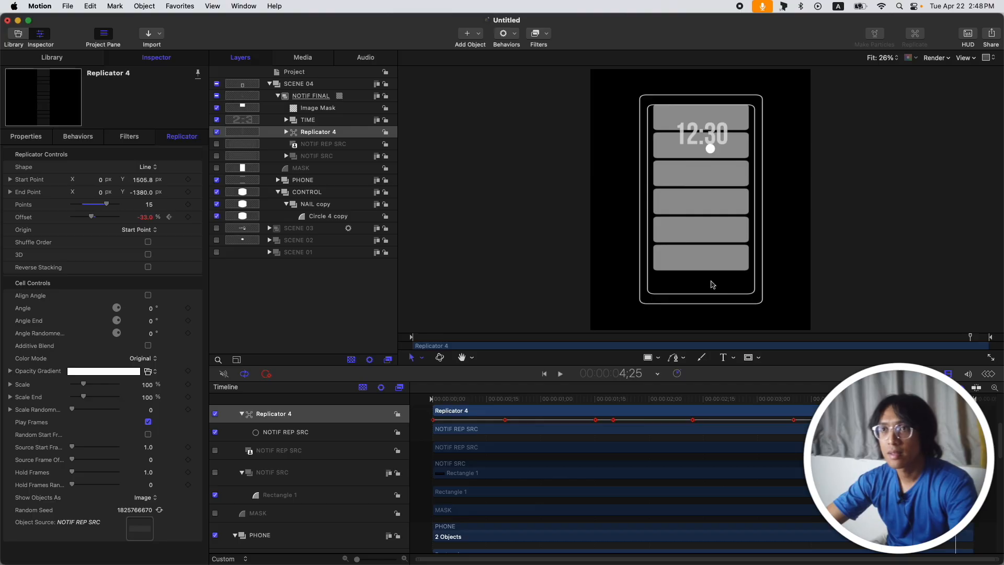
- Set Replicator 4 to 25 points and lower its end point Y to -3593 px
click(278, 192)
drag(150, 208, 151, 192)
click(151, 208)
text(25)
key(Return)
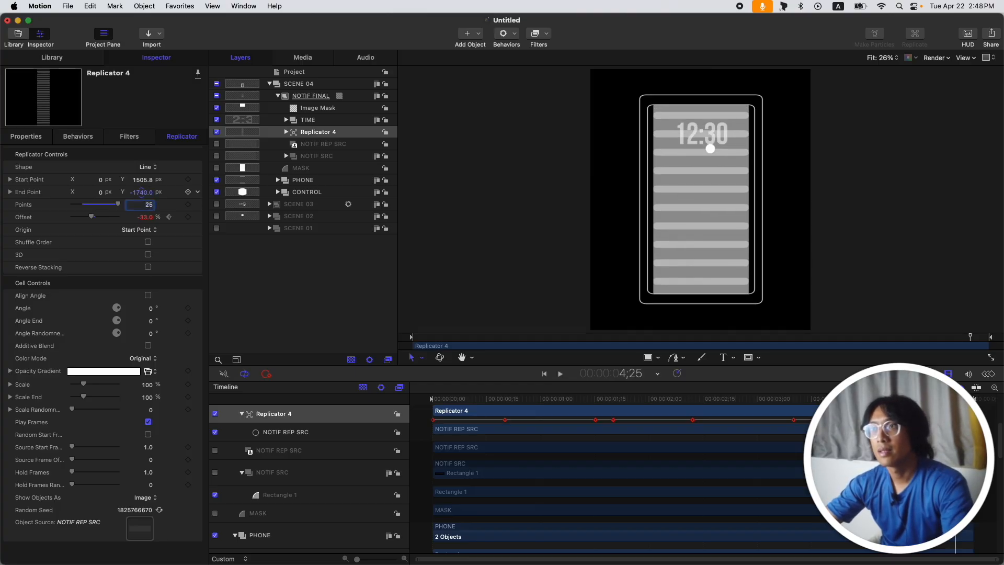
drag(141, 192, 141, 198)
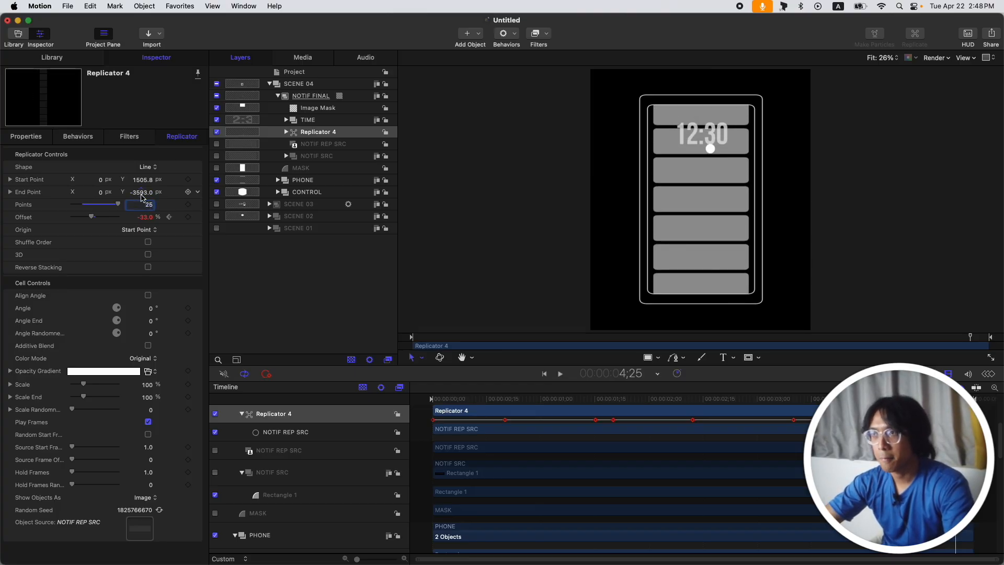
- Play the scroll with the extended replicator and step through its final frames up to 4;10
key(space)
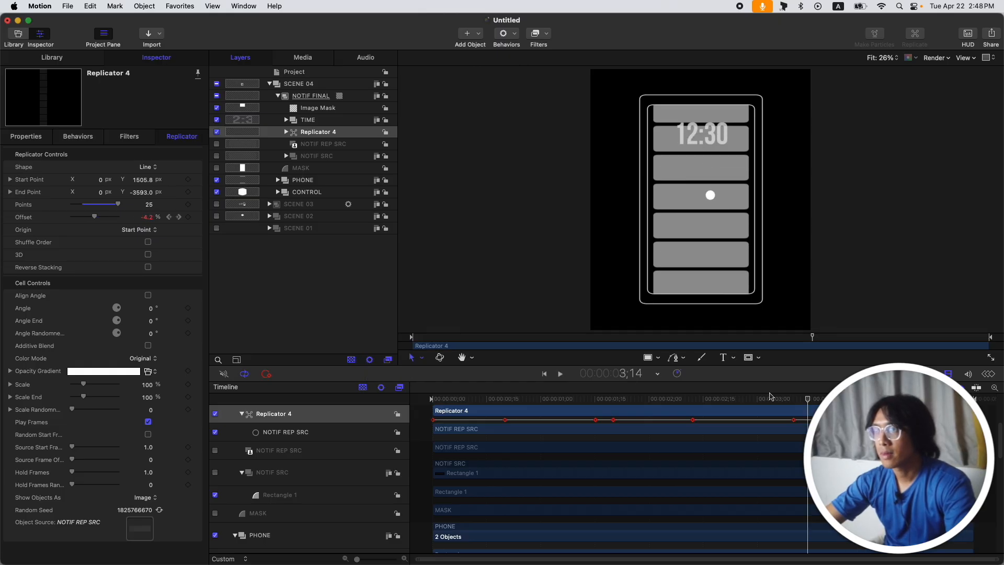
key(space)
key(Right)
key(Right)
key(Right)
key(Right)
key(Right)
key(Right)
key(Right)
key(Right)
key(Right)
key(Right)
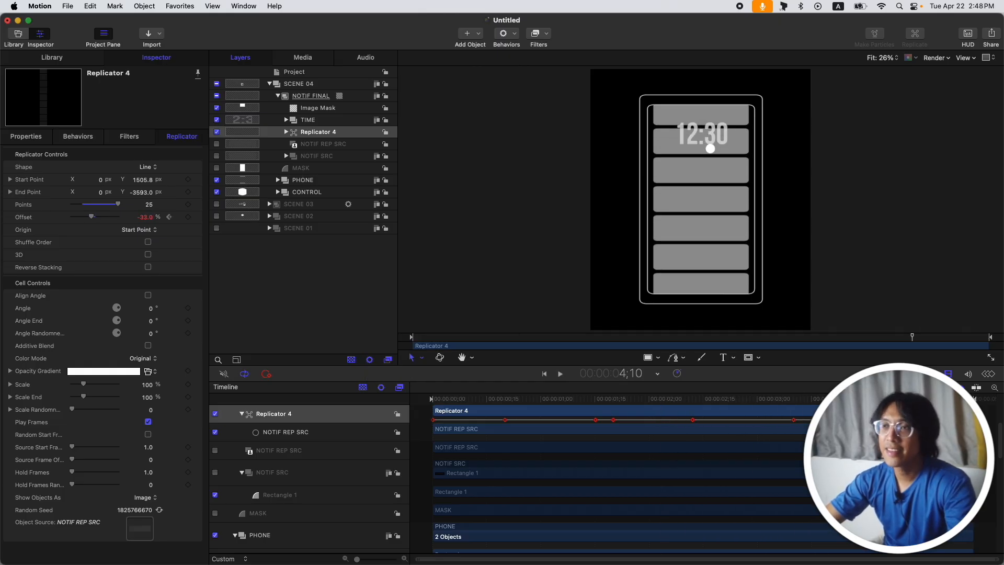
- Switch to Firefox, play the reference short to study how the phone scene ends, and return to Motion
key(super+Tab)
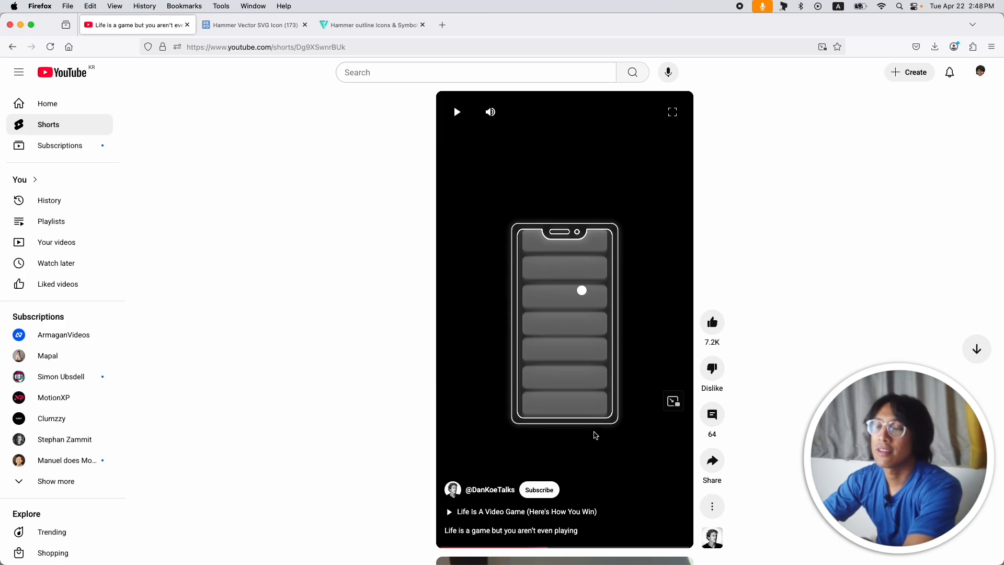
click(595, 435)
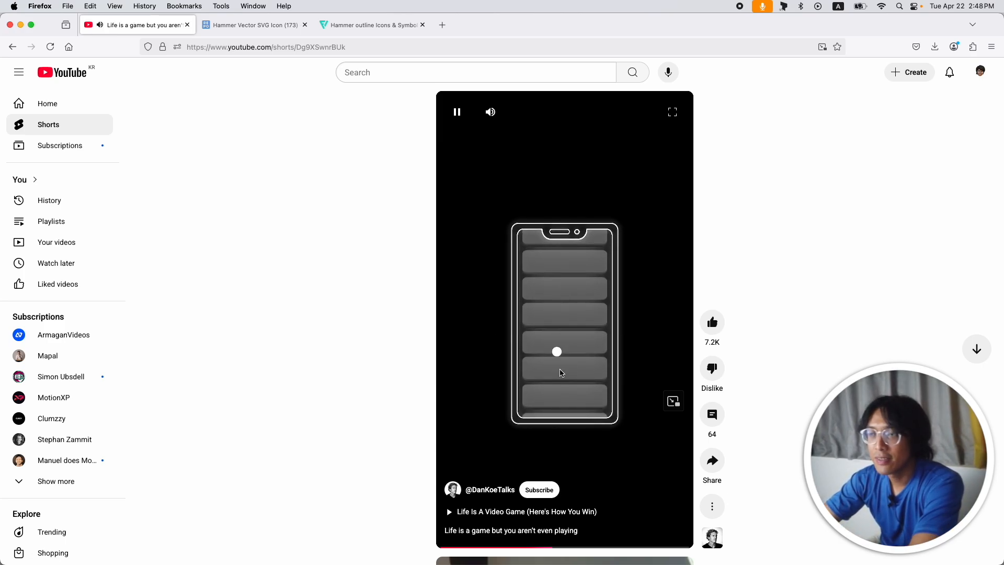
click(650, 453)
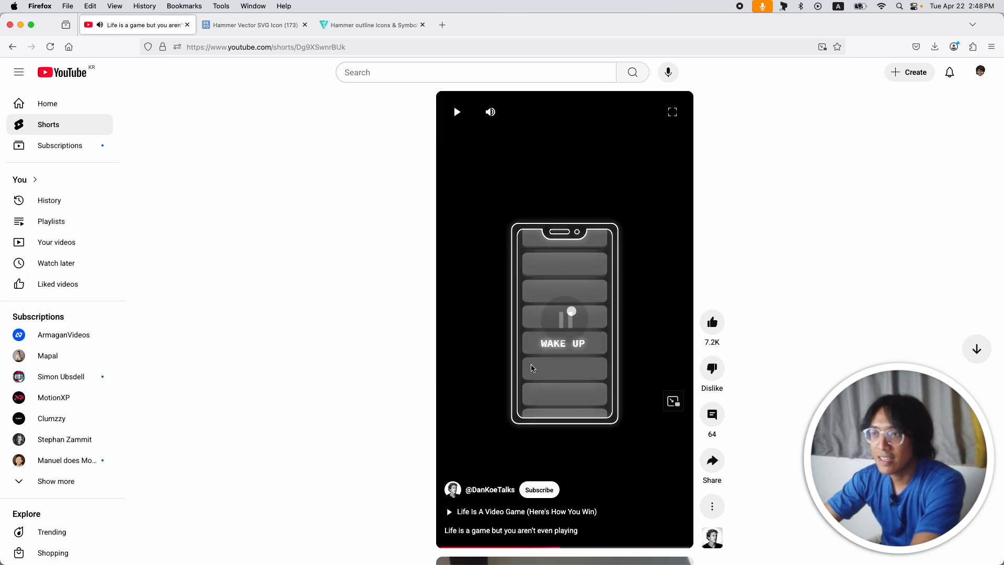
click(565, 354)
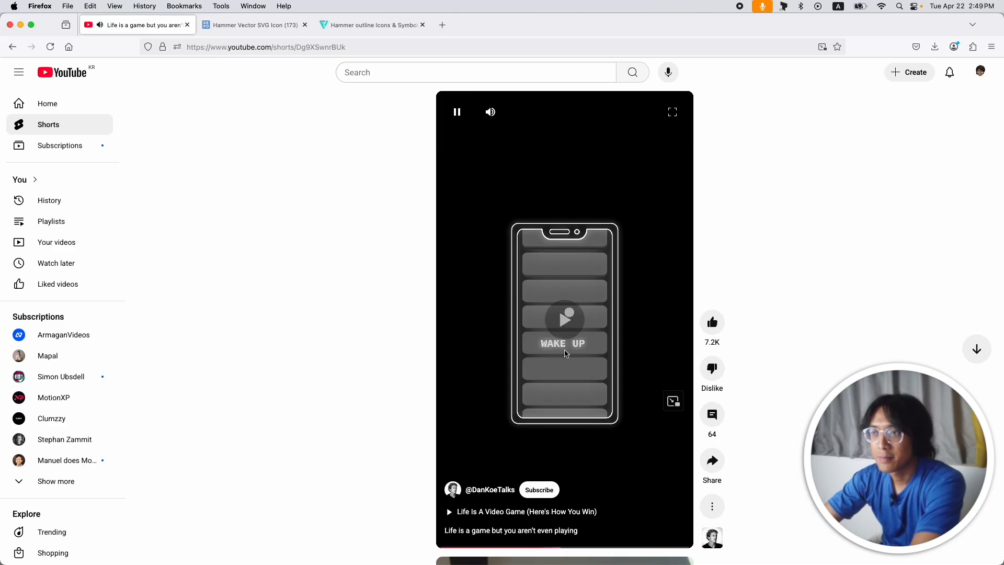
click(565, 353)
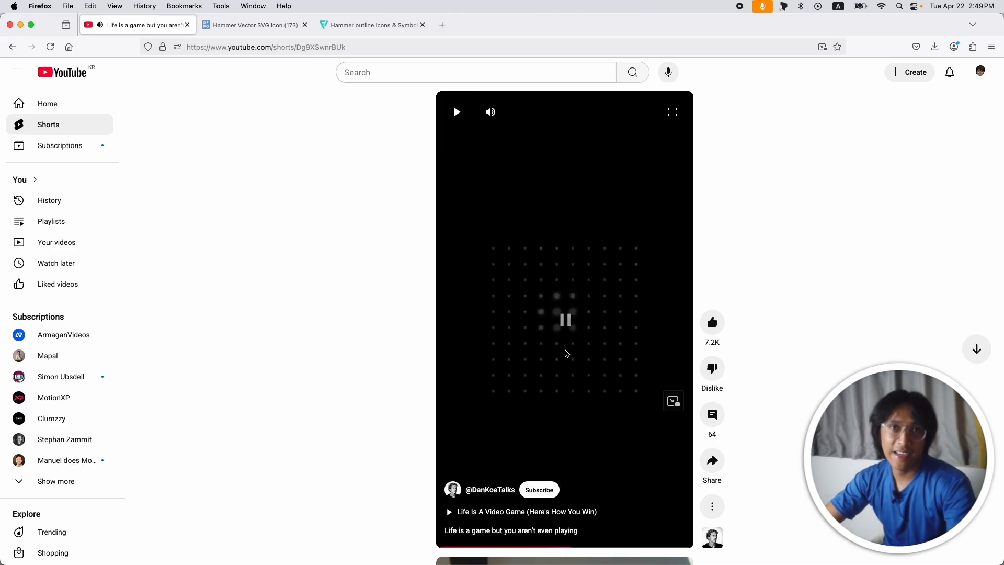
key(ctrl+Up)
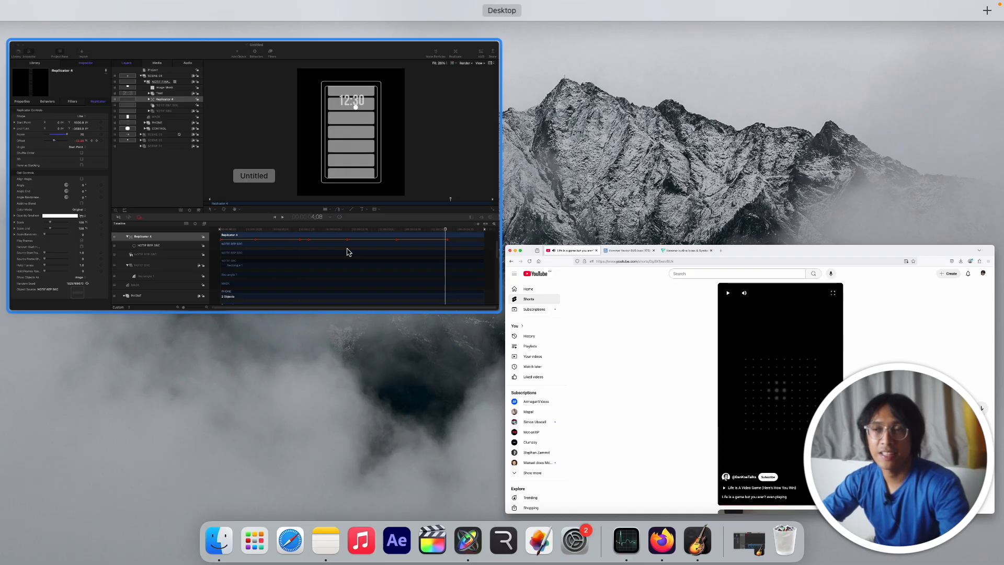
click(348, 252)
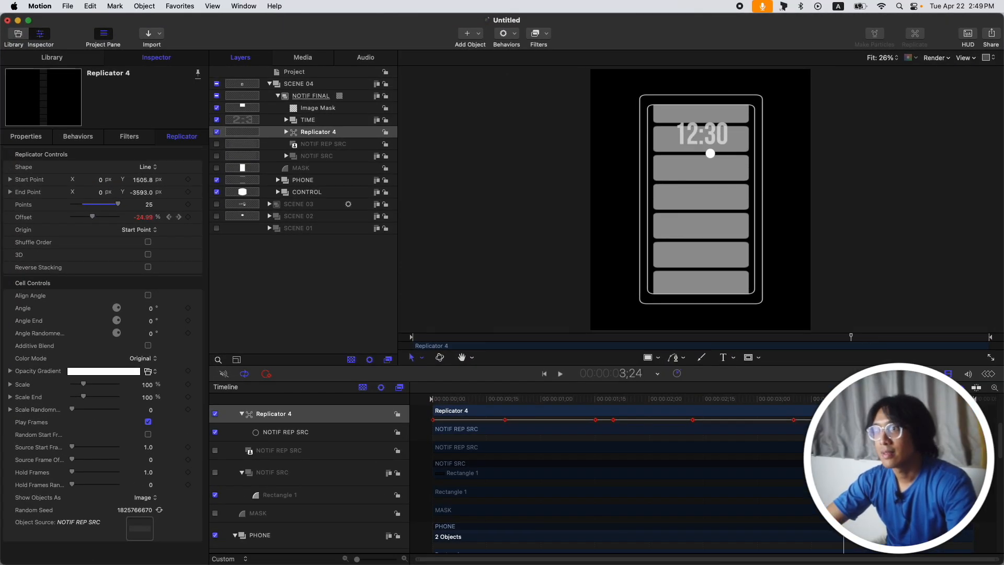
- Put Replicator 4 in its own group and make a clone layer of that group
click(323, 134)
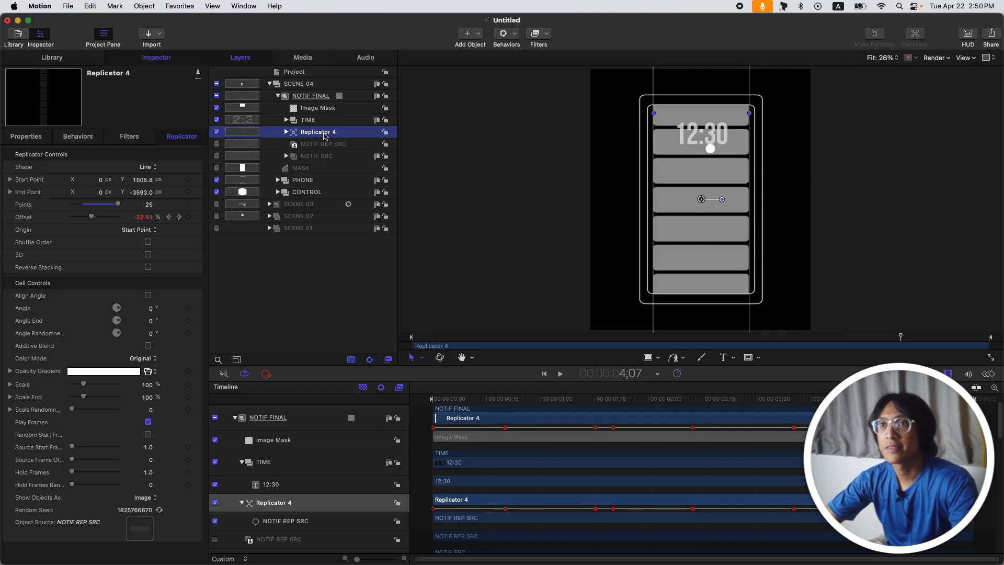
key(super+shift+g)
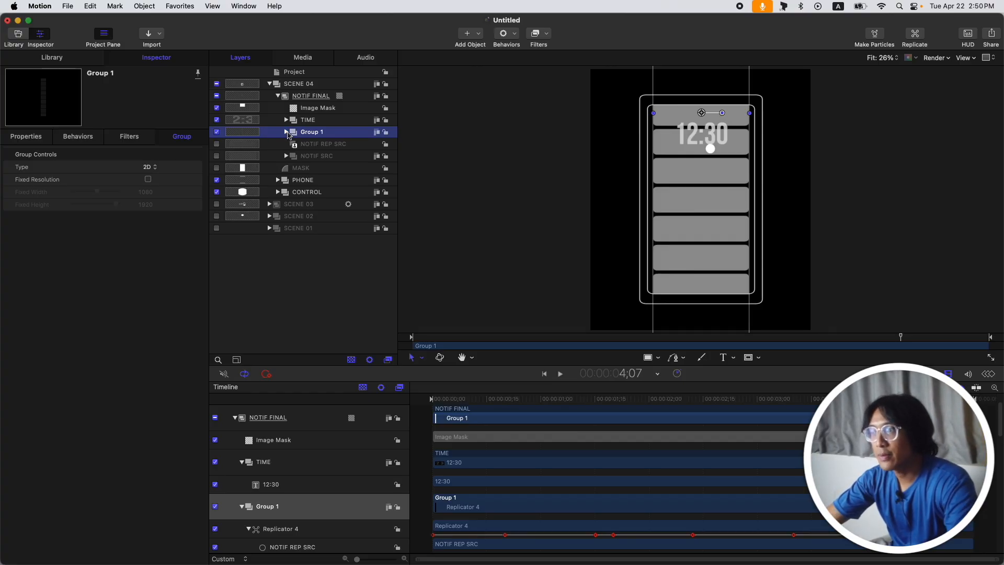
key(k)
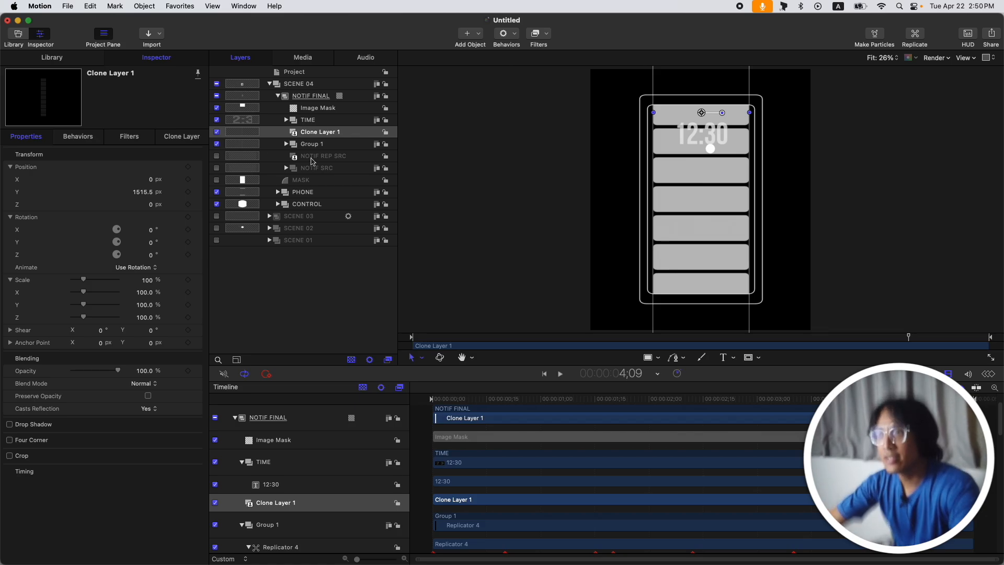
- Trim the clone layer to start at 4;09 and mask it with a rectangle over the lower notification bars
key(i)
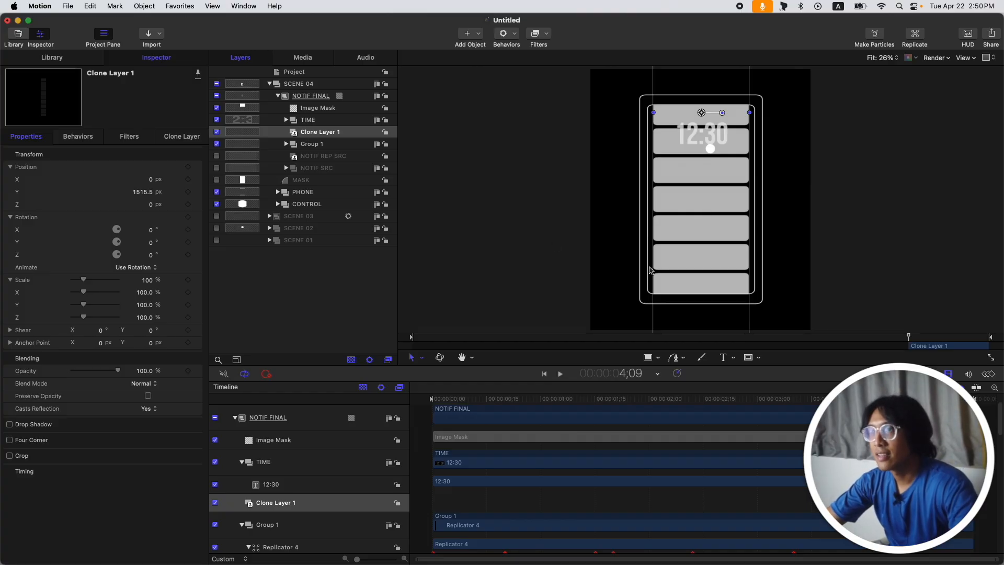
key(alt+r)
drag(652, 212, 751, 333)
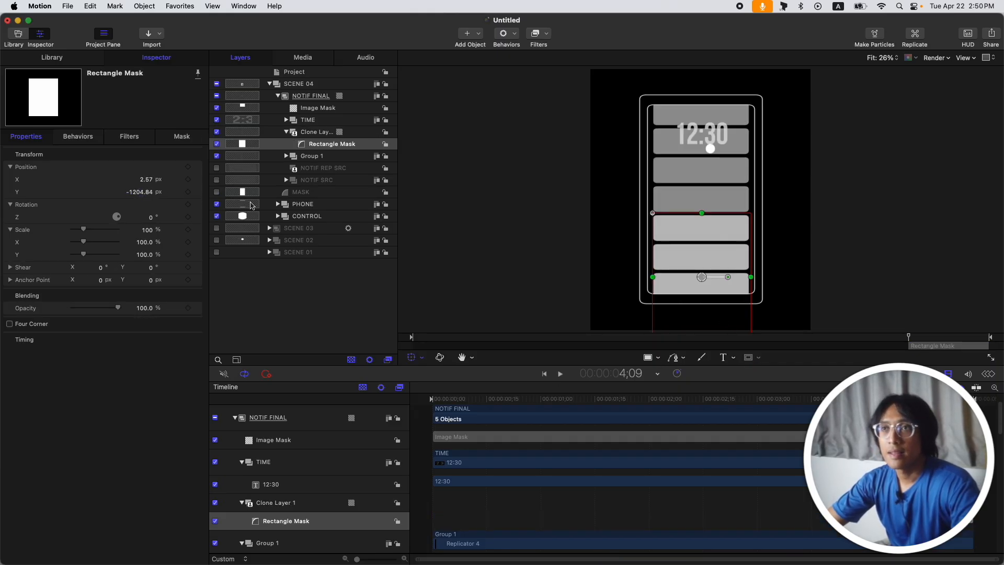
- Make a second clone layer of Group 1 and hide the original group
click(287, 155)
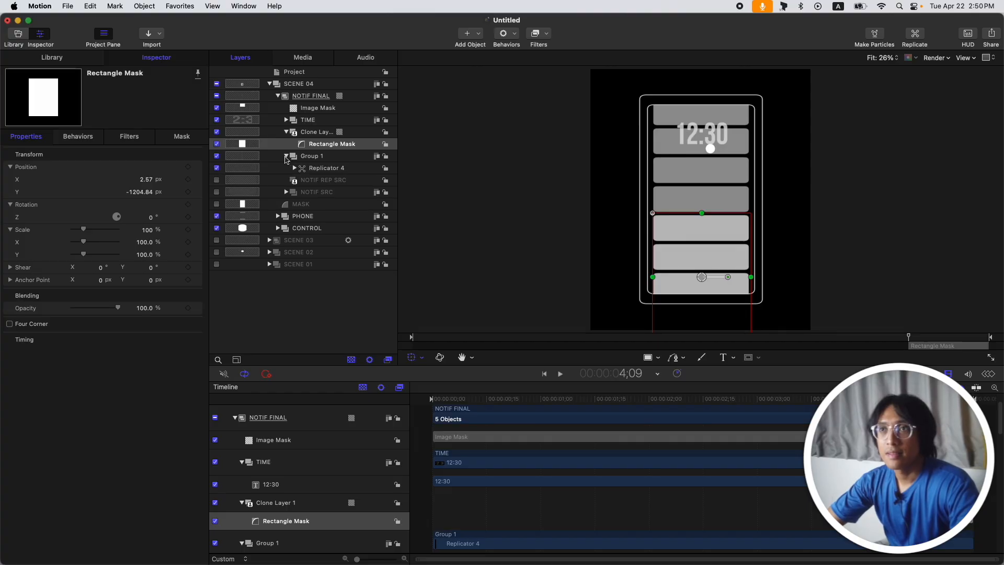
click(286, 156)
click(315, 158)
click(286, 156)
click(286, 156)
key(k)
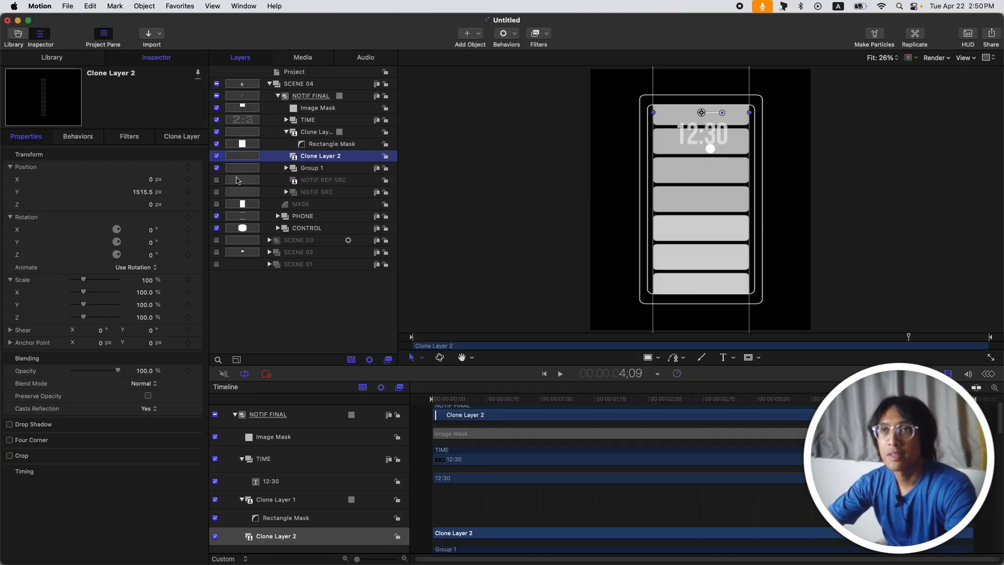
click(316, 169)
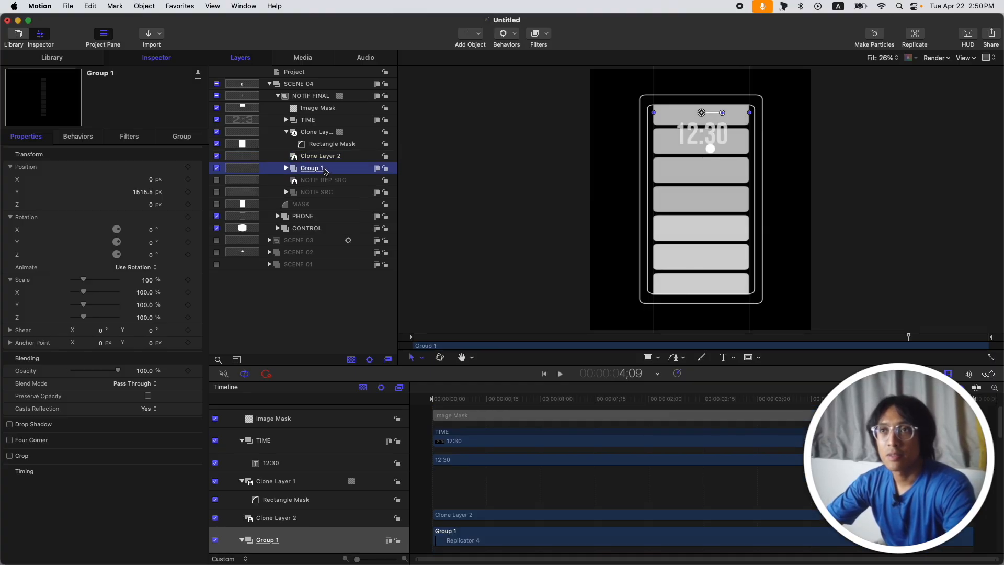
click(216, 168)
- Mask Clone Layer 2 with a rectangle over the upper notification bars and collapse both clone layers
click(337, 155)
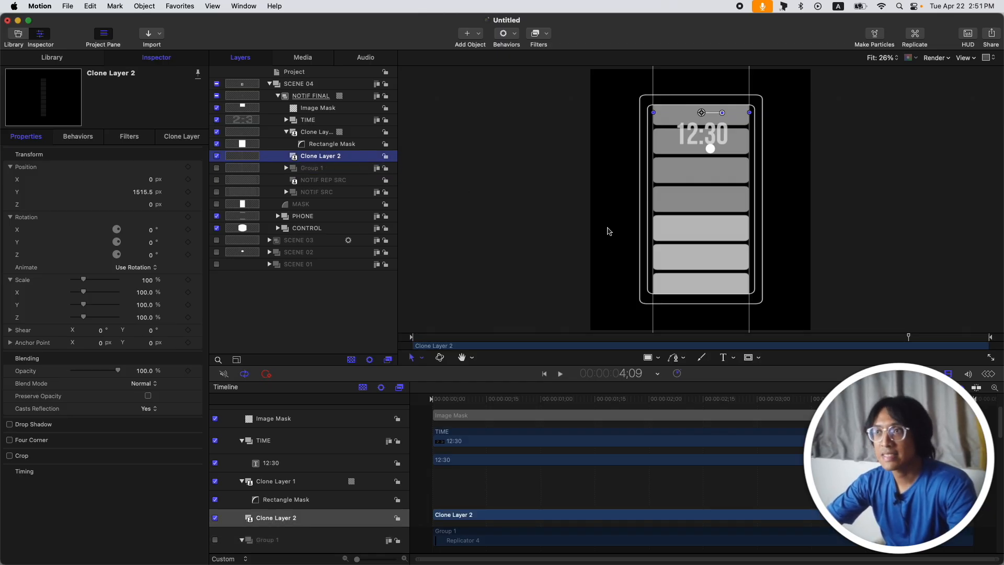
key(alt+r)
mouse_move(648, 213)
mouse_down()
mouse_move(753, 216)
mouse_move(759, 87)
mouse_up()
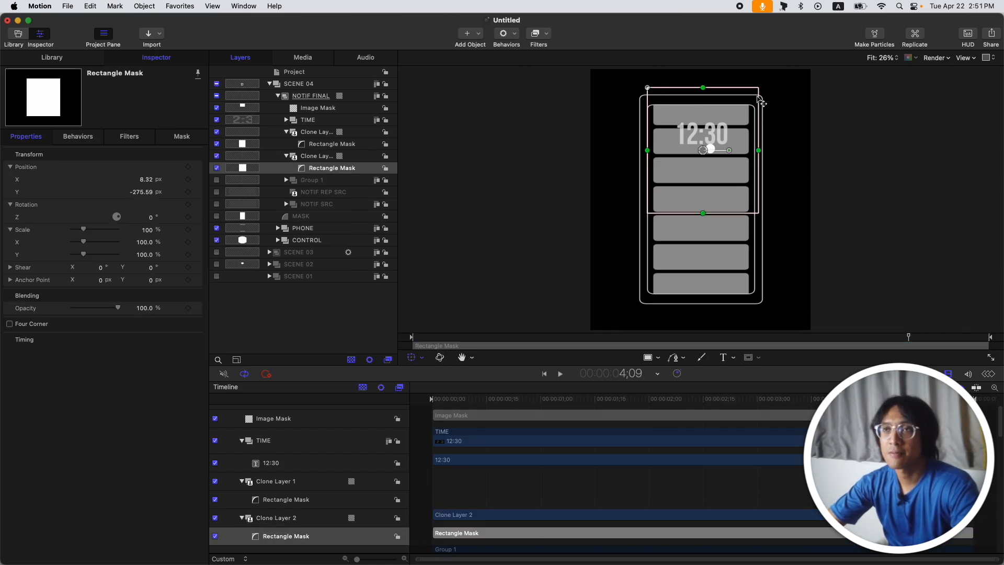
click(311, 159)
click(286, 156)
click(286, 132)
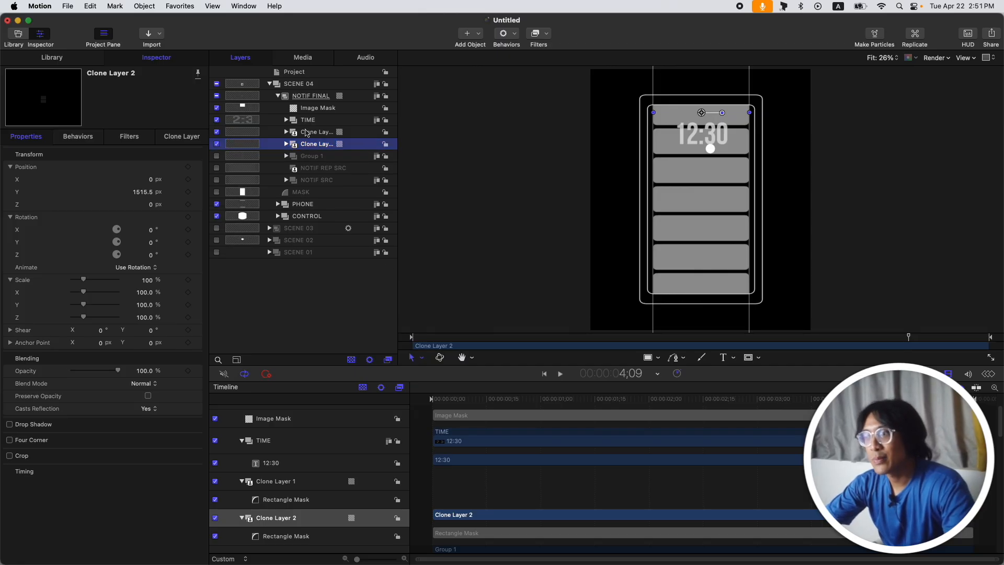
- Toggle Clone Layer 1's visibility off and on to check which notification bars it covers
shift+click(312, 135)
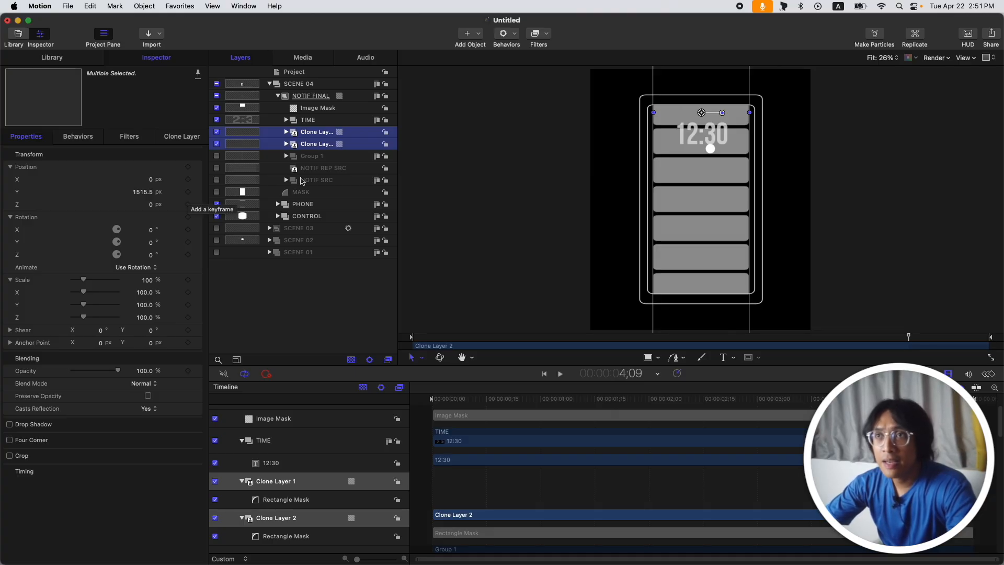
click(303, 157)
click(317, 136)
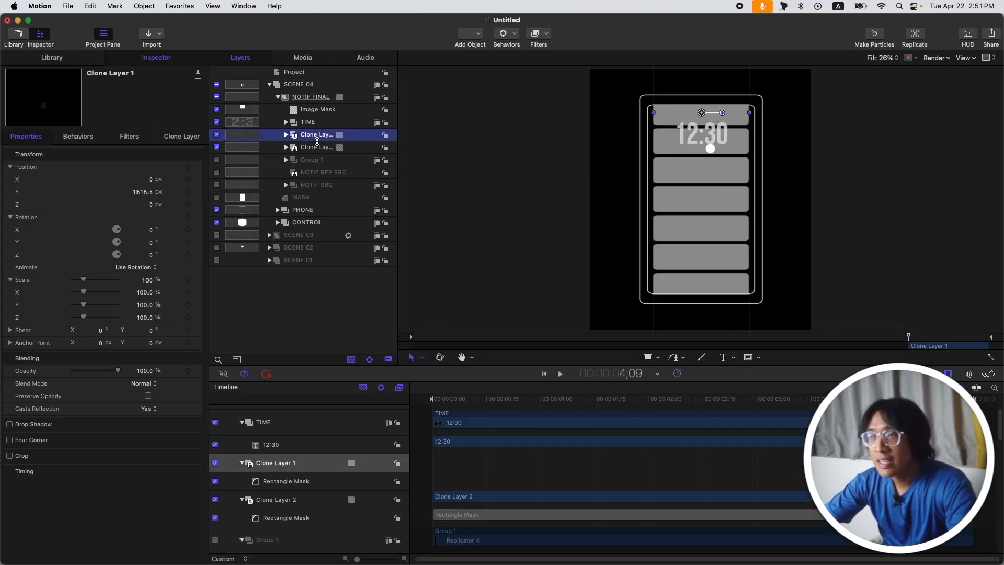
click(217, 134)
click(217, 135)
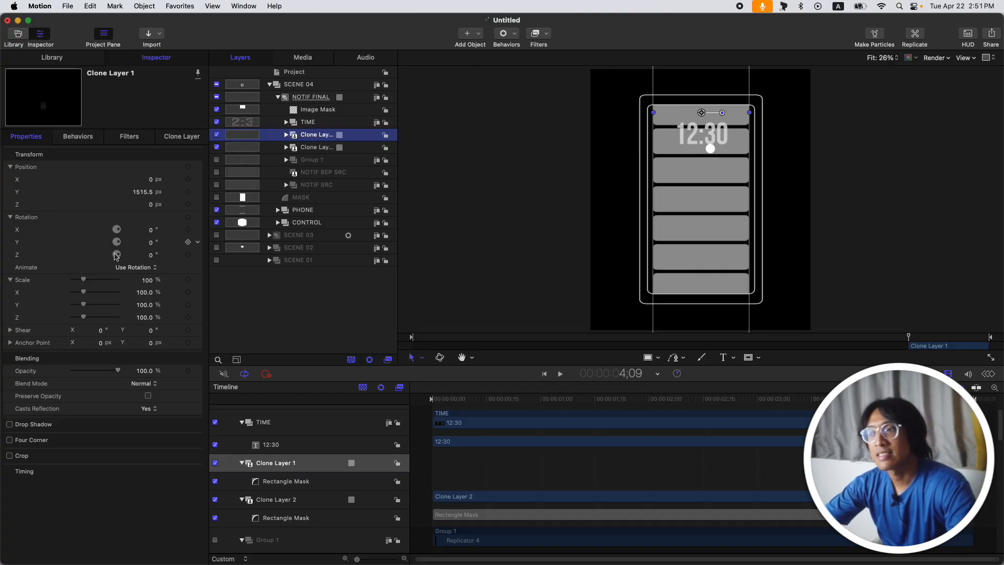
- Keyframe Clone Layer 1's Y position at 4;09 and set it to about 1146 px at 4;29
click(188, 192)
key(shift+Right)
key(shift+Right)
click(189, 192)
drag(142, 192, 159, 191)
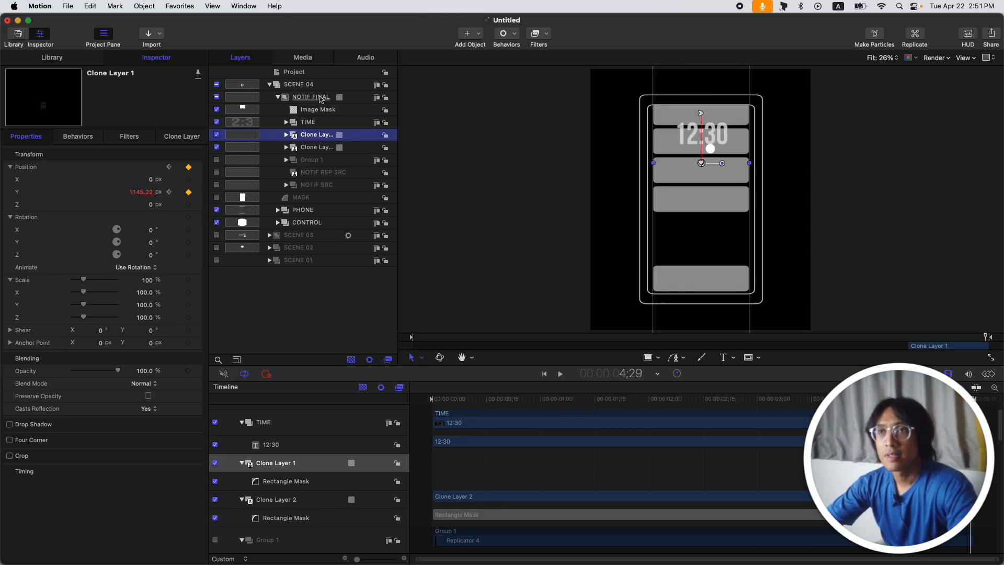
- Extend the height of Clone Layer 2's rectangle mask upward past the phone, keeping its lower edge in place and centring it at Y -80.59 px
click(286, 148)
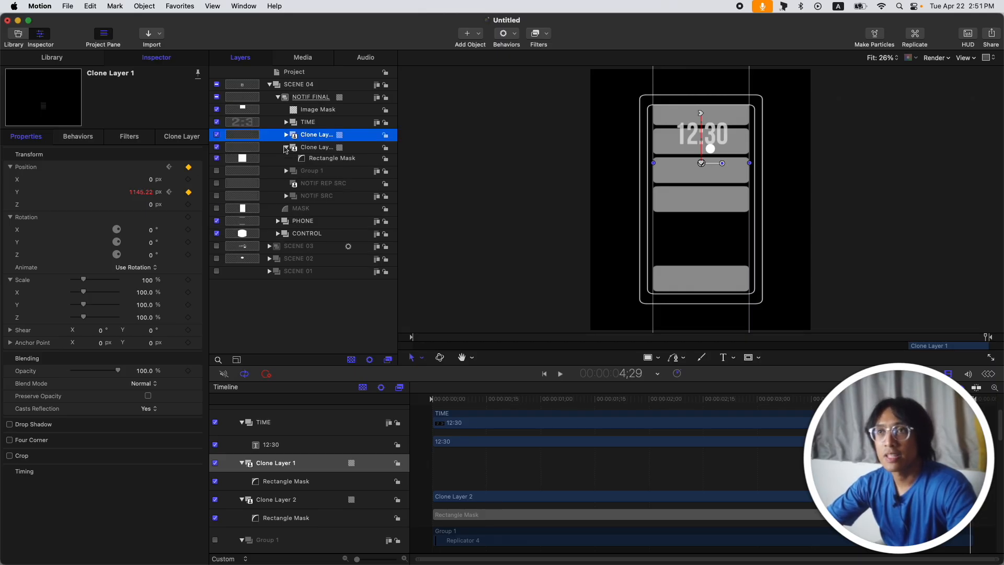
click(335, 160)
drag(141, 192, 141, 192)
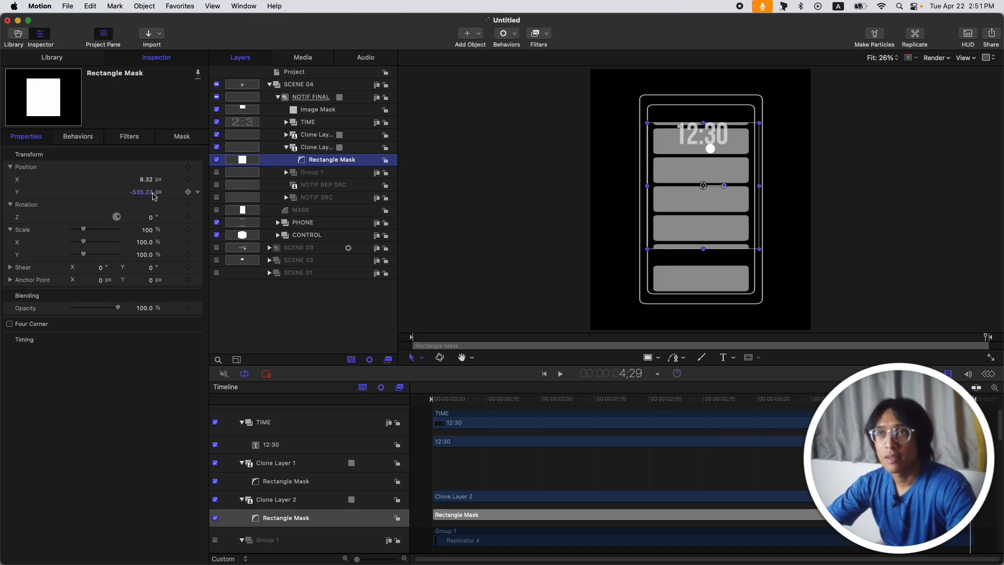
key(super+z)
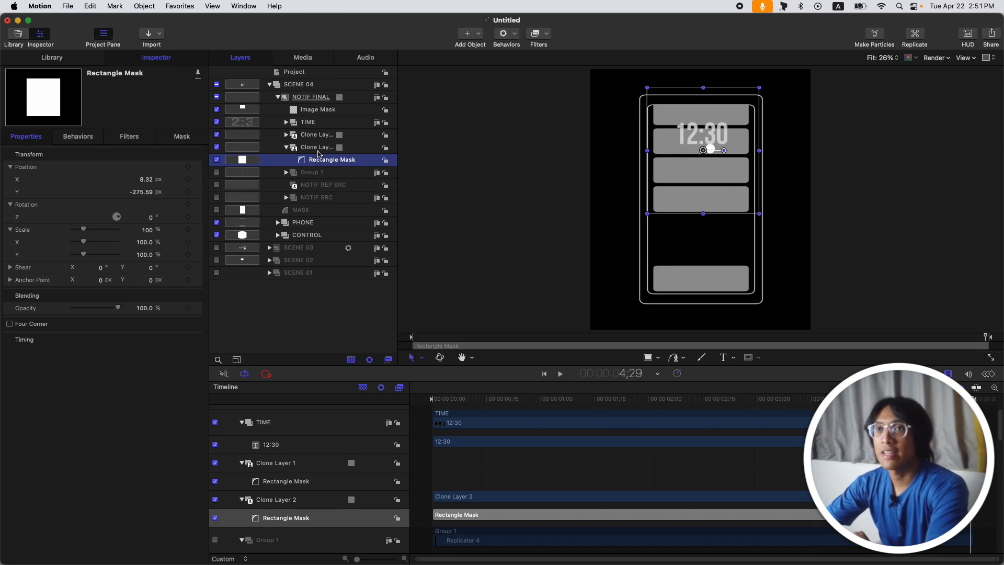
click(182, 137)
click(11, 192)
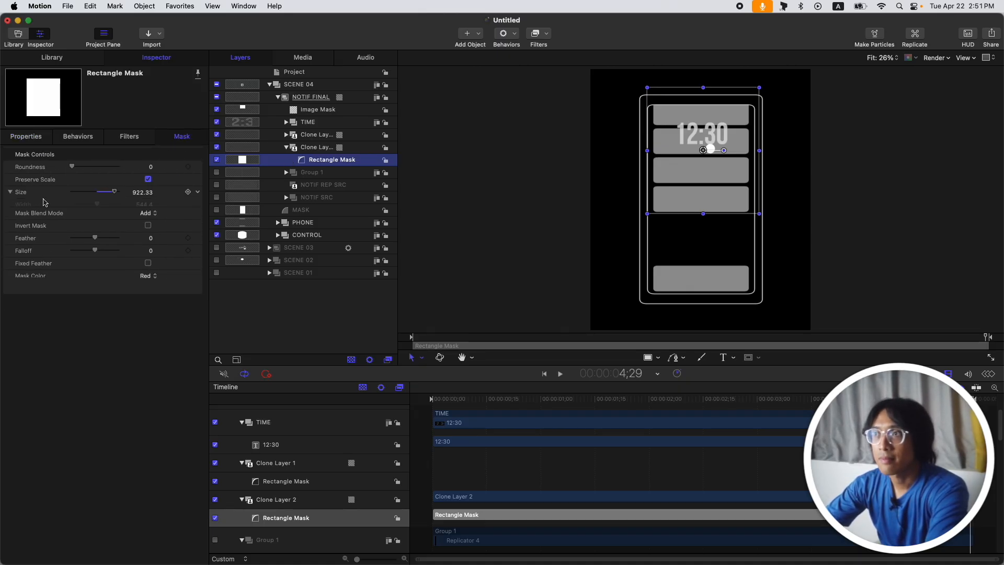
drag(145, 219, 141, 184)
- Keyframe the Y position of Clone Layer 2's rectangle mask at 4;09 and set it to about -523 px at 4;29
click(38, 138)
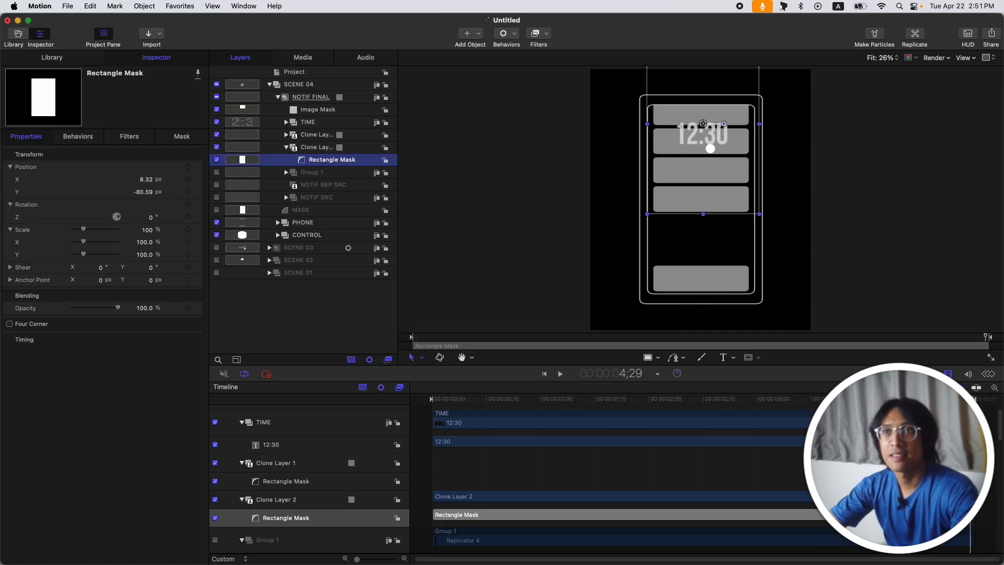
click(898, 398)
click(187, 192)
drag(898, 398, 1003, 406)
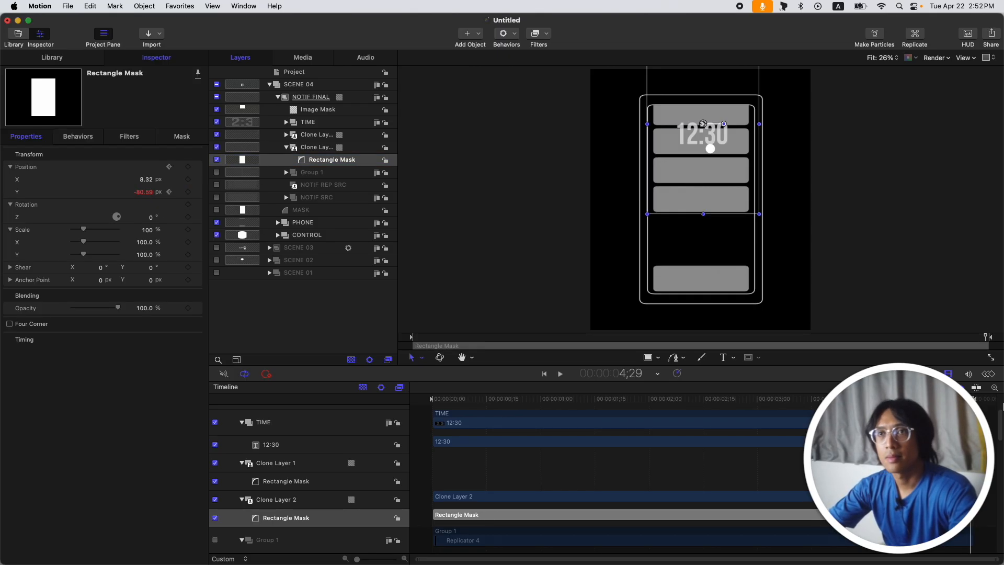
drag(144, 192, 92, 192)
- Set Clone Layer 1's Y position to about 1090 px at 4;29, so its bars align with those of Clone Layer 2
click(315, 135)
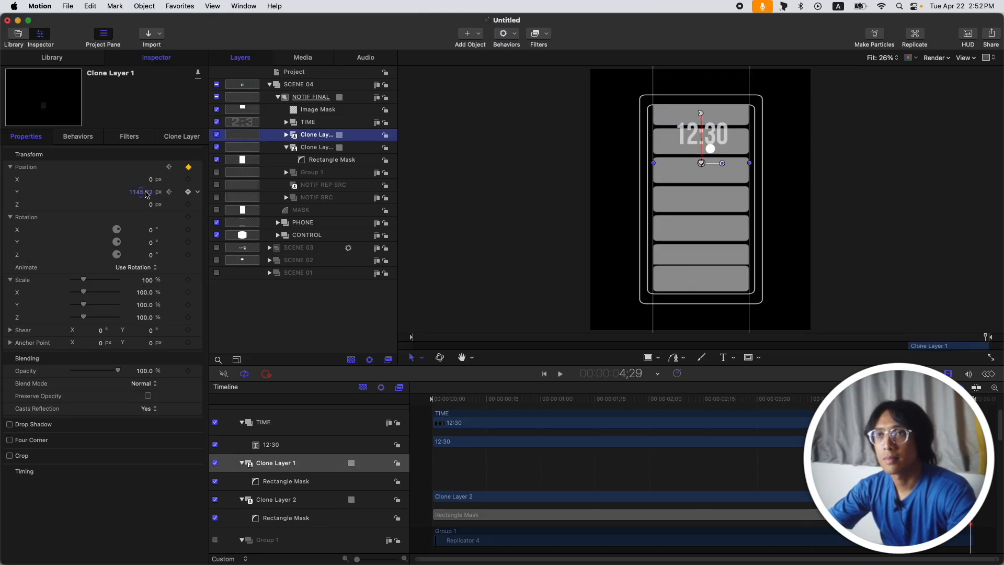
click(329, 163)
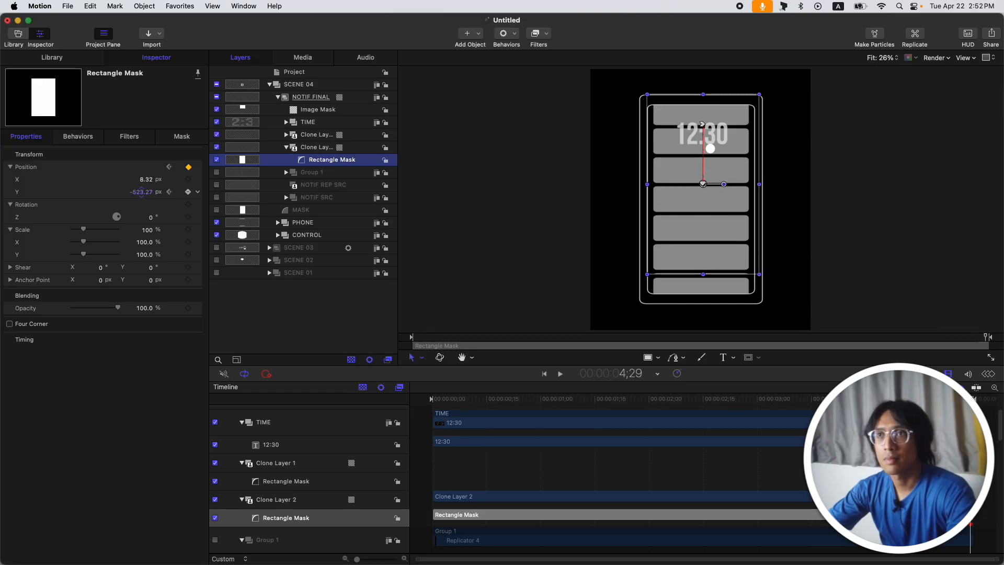
click(321, 136)
drag(153, 192, 137, 192)
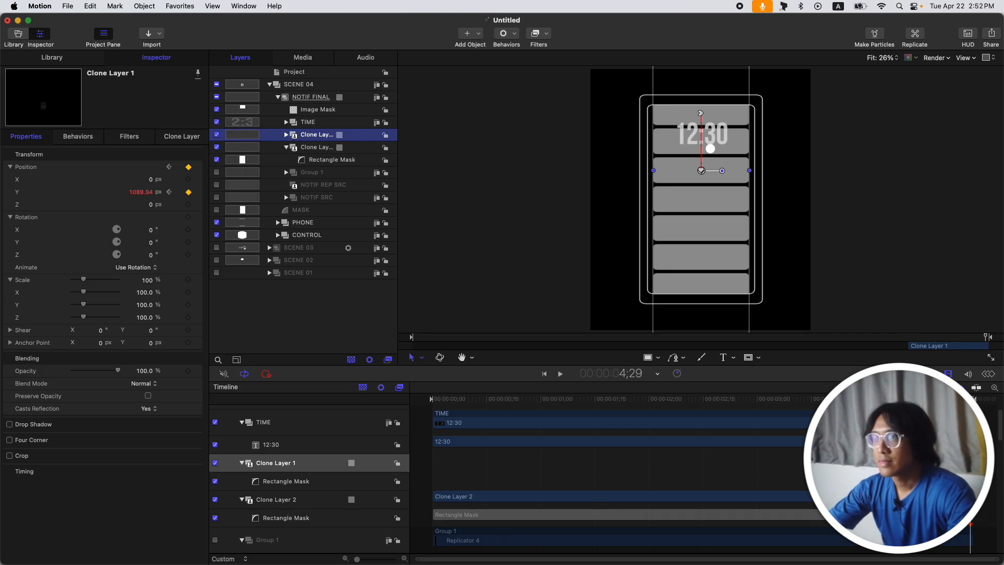
- Trim the start of Clone Layer 2's rectangle mask to 4;09
key(Home)
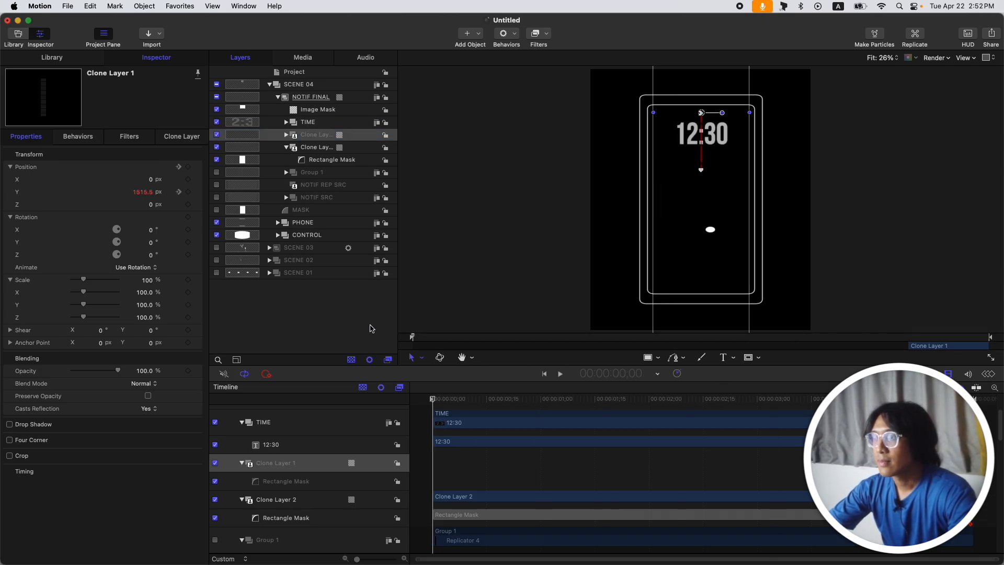
click(322, 304)
drag(901, 399, 898, 399)
click(316, 161)
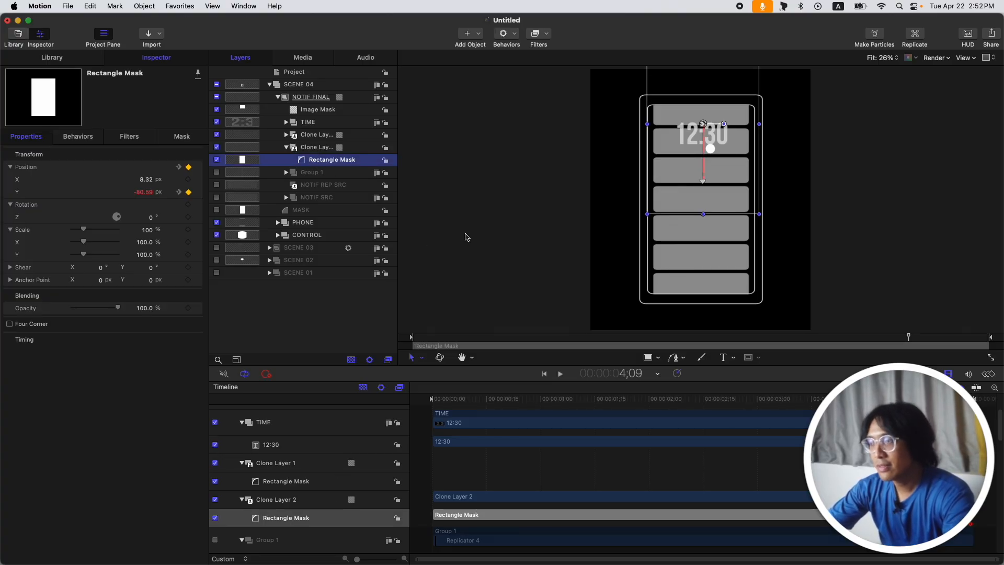
key(i)
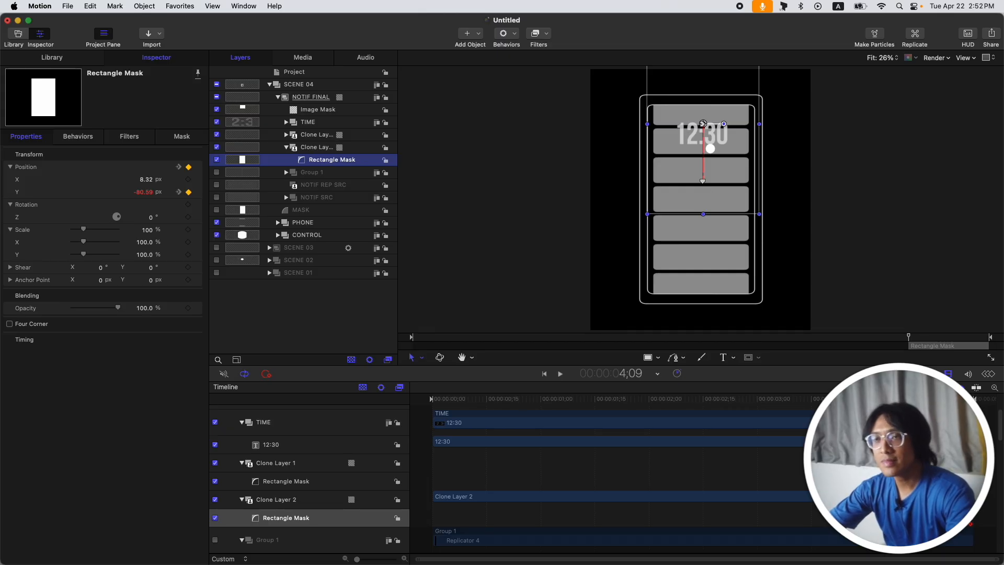
- Play the scene from the start to check the bar split, go to the last frame and collapse Clone Layer 2
key(Home)
click(344, 299)
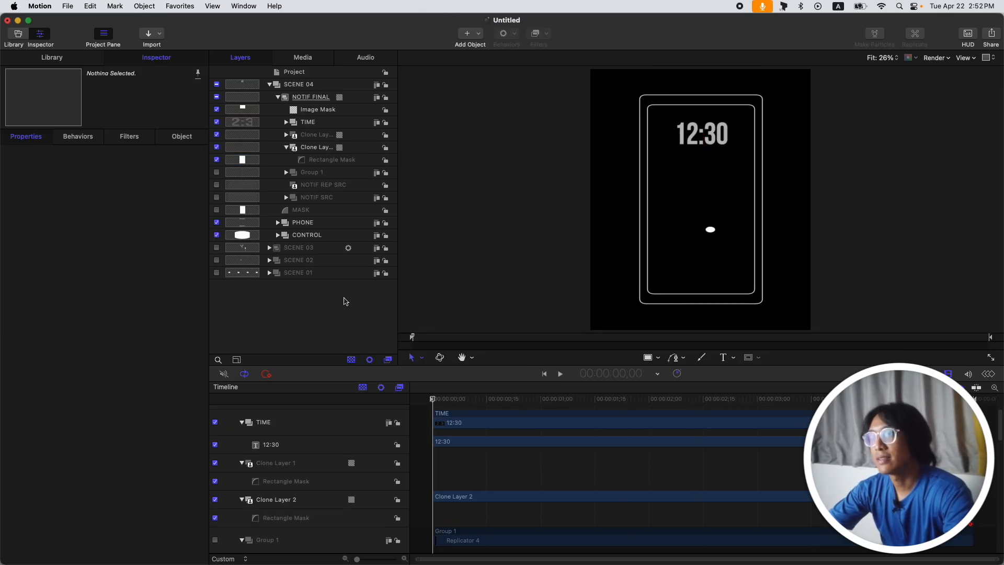
key(space)
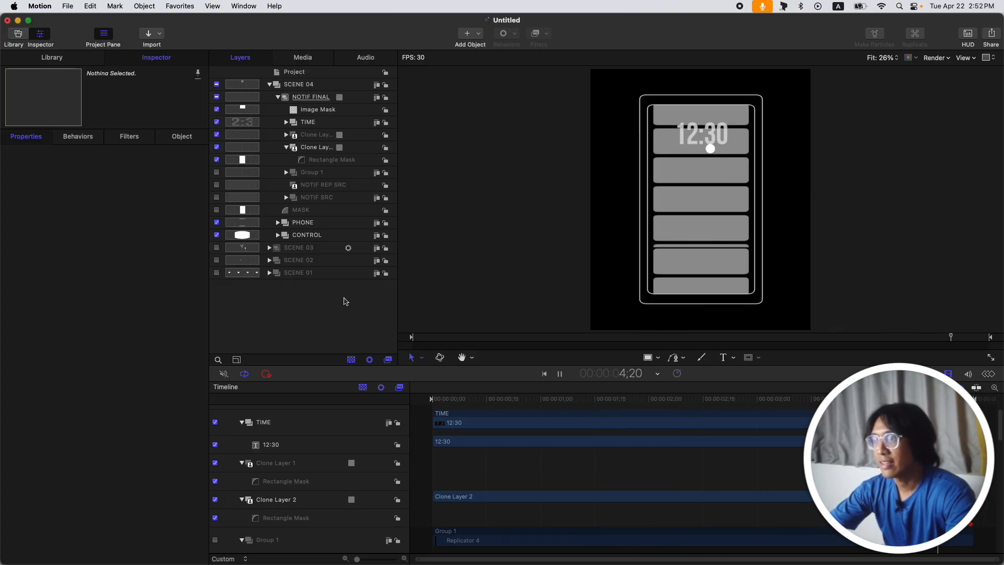
key(space)
key(End)
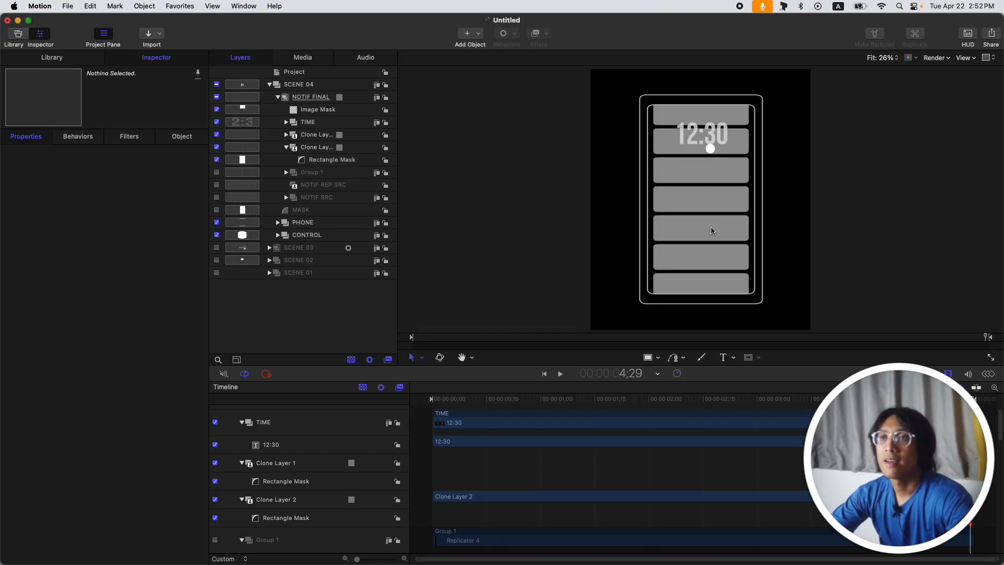
click(287, 147)
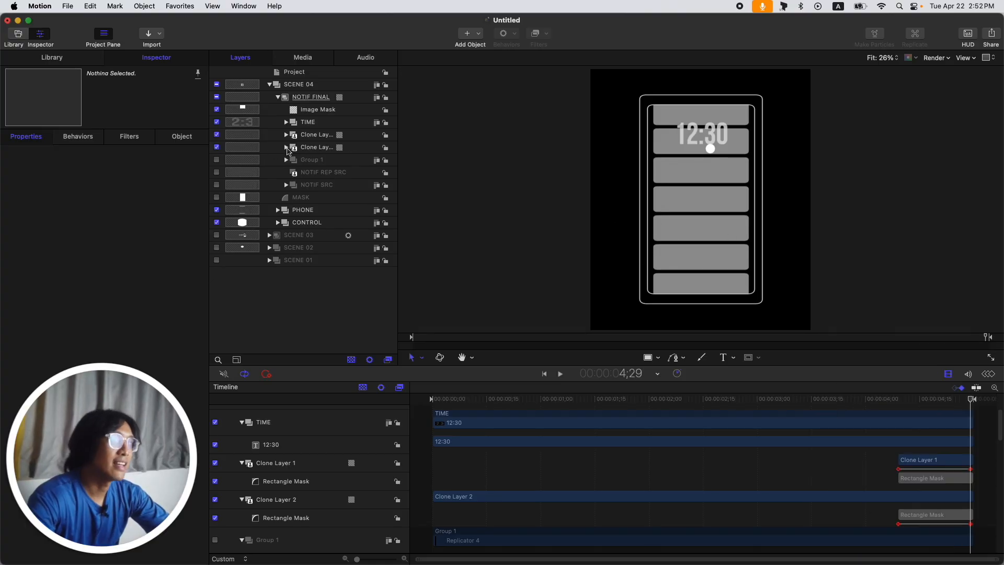
- Add the text "WAKE UP" to NOTIF FINAL at 4;09, over the fifth notification bar, at size 139
click(313, 99)
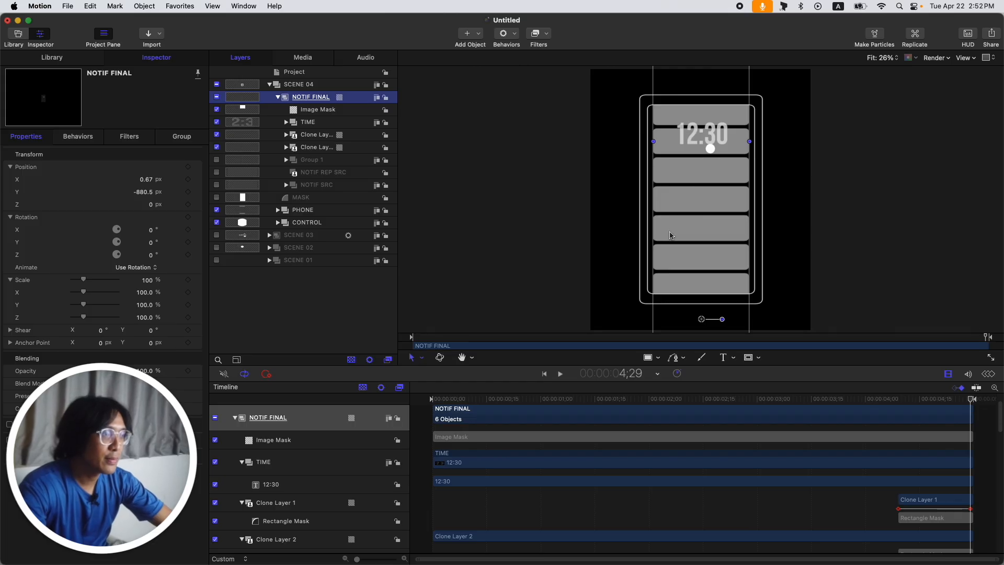
click(898, 399)
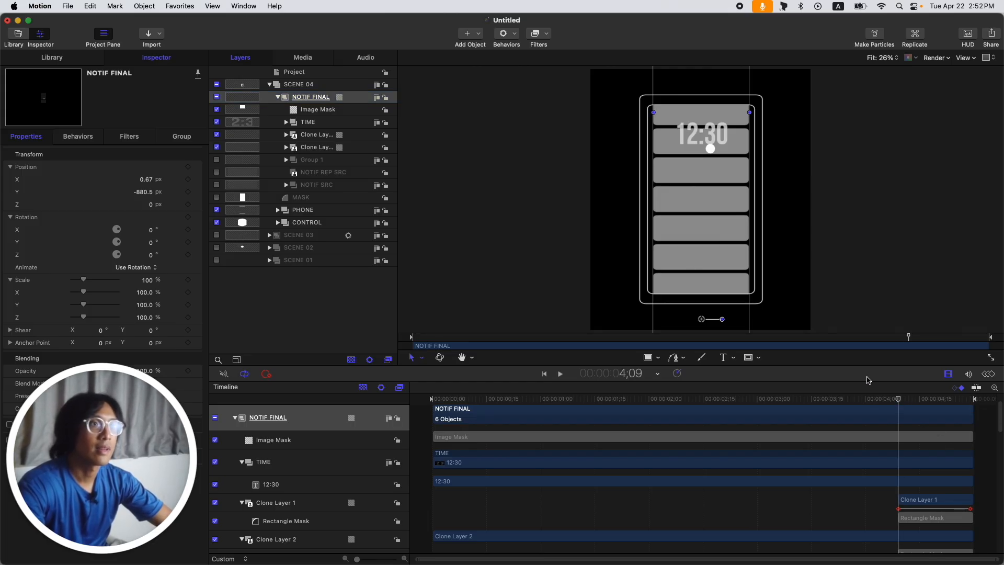
key(t)
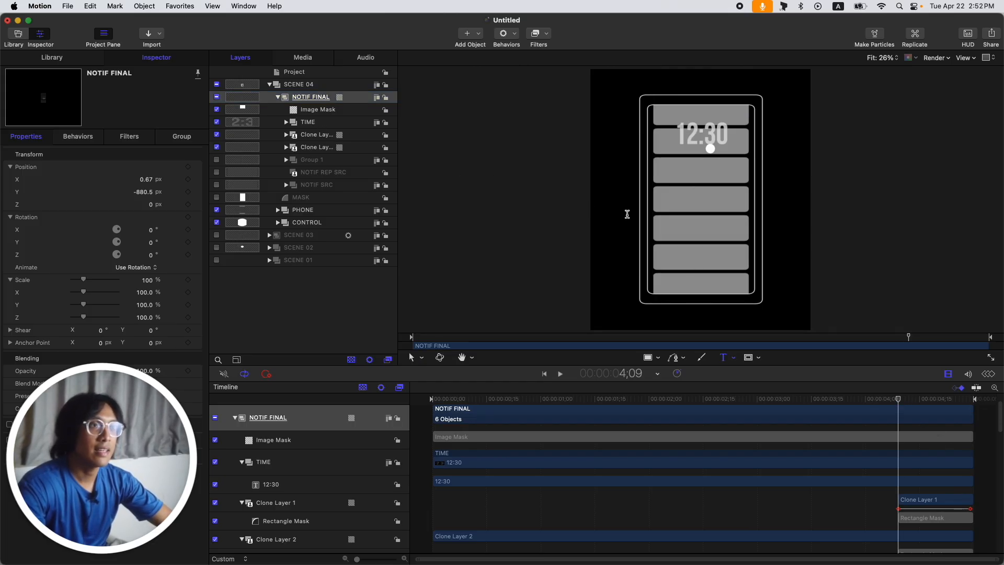
click(670, 228)
text(WAKE UP)
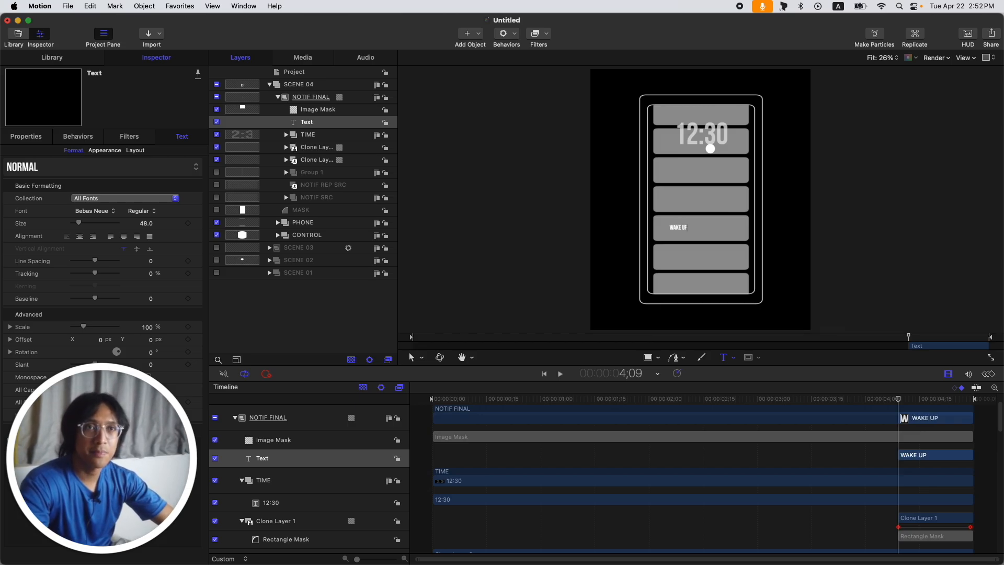
drag(79, 228, 96, 228)
- Centre the WAKE UP text on its notification bar at position X 0 px and Y 626.36 px
click(34, 138)
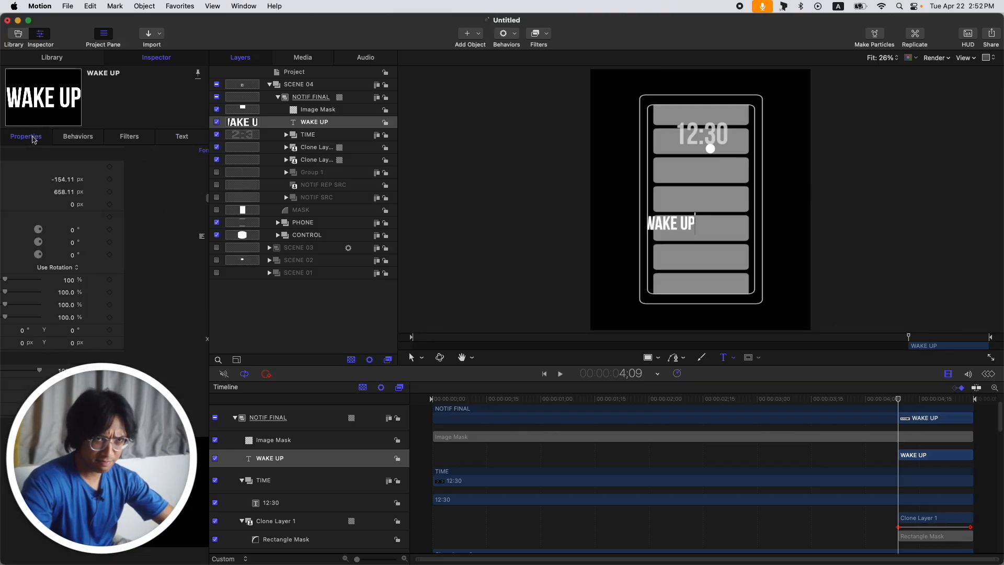
click(135, 179)
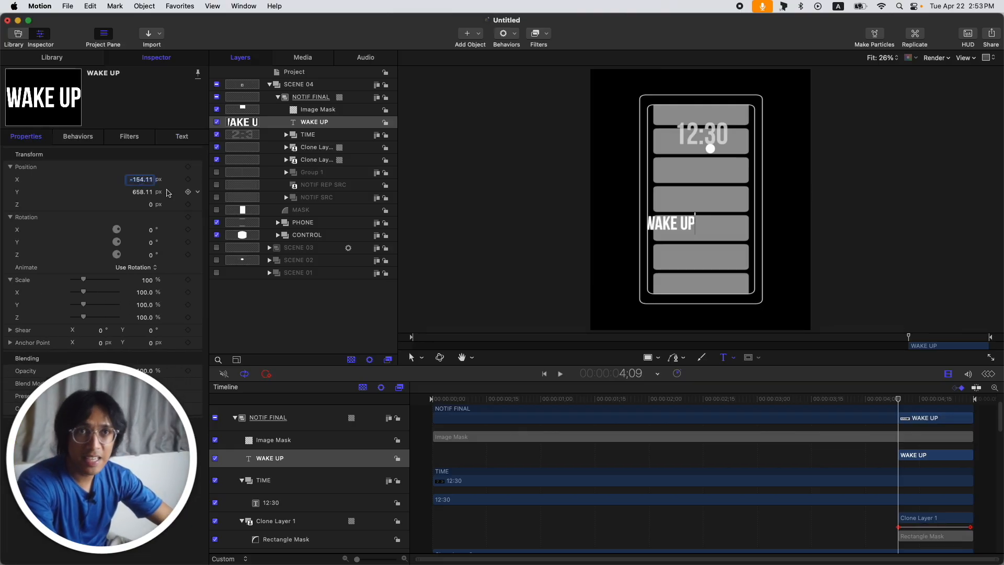
text(0)
key(Return)
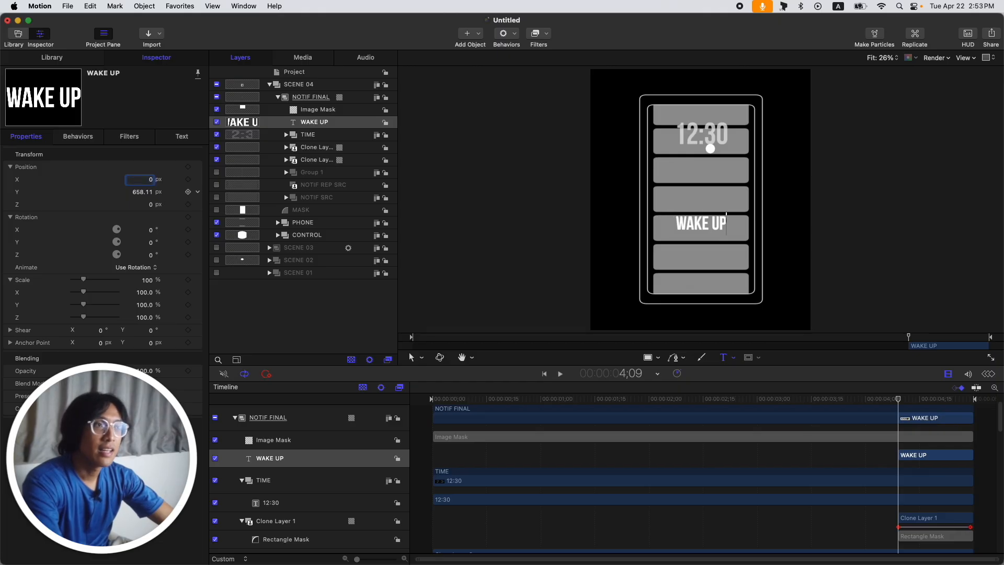
drag(143, 192, 143, 208)
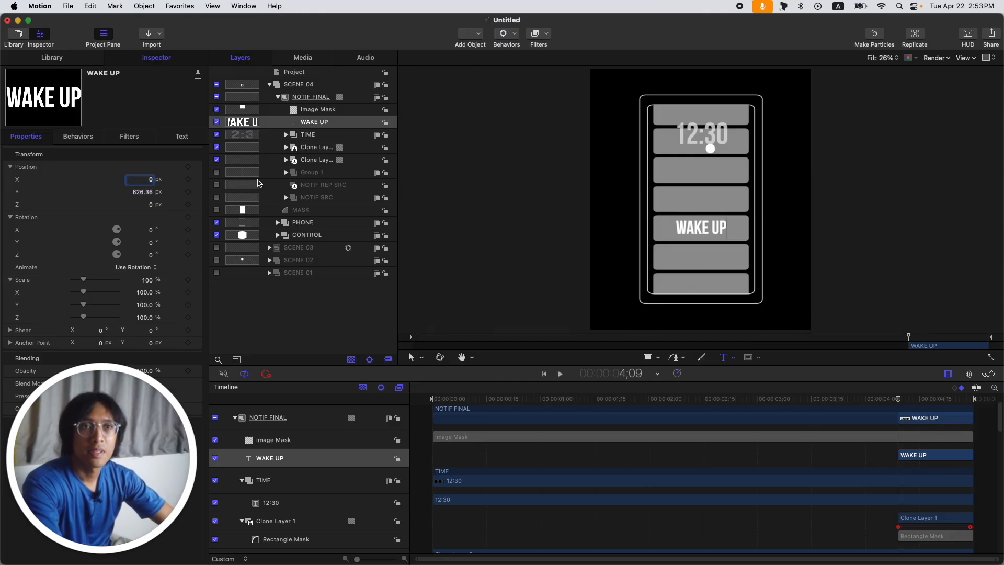
- Set the WAKE UP text's opacity to 60%
click(182, 137)
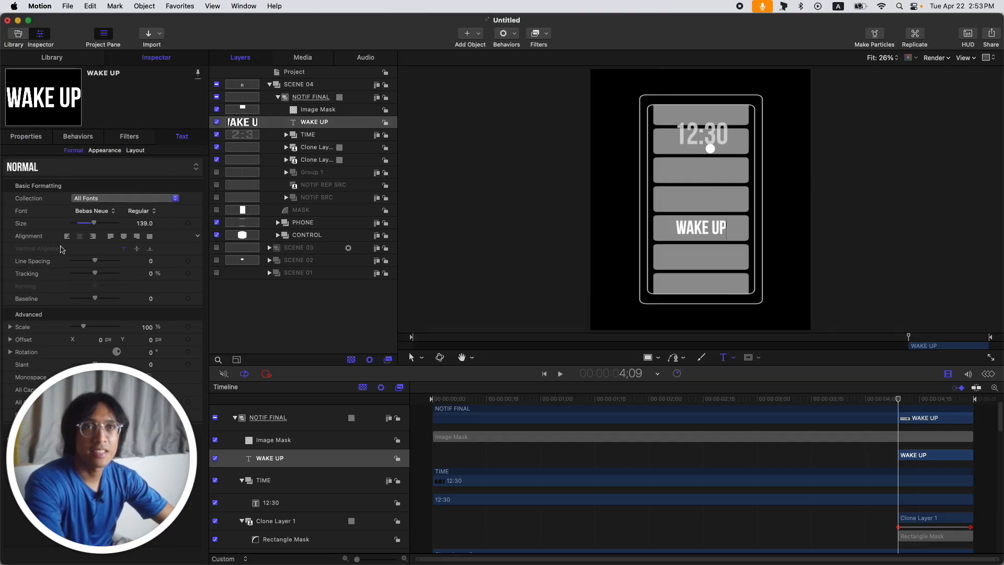
click(26, 137)
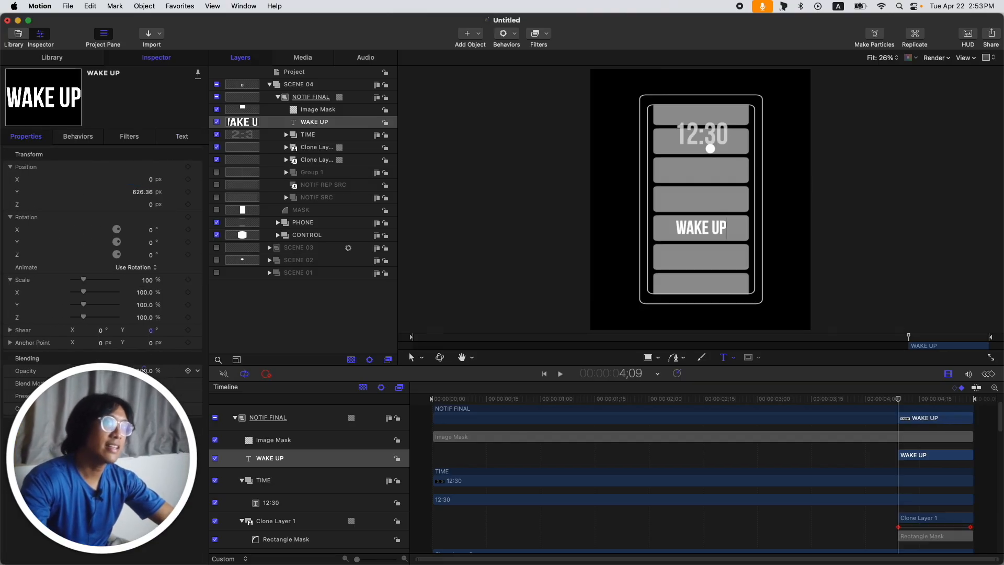
text(60)
key(Return)
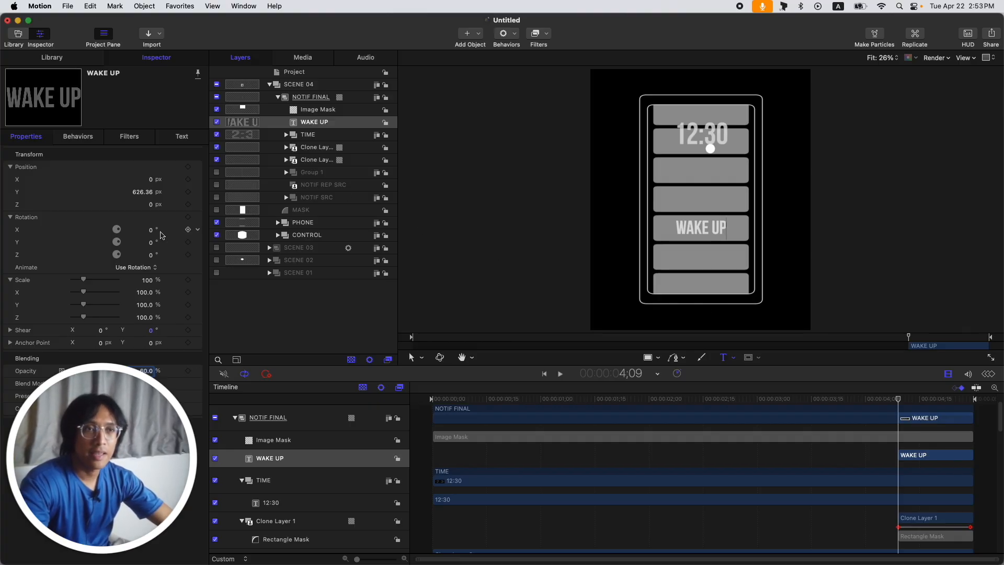
- Apply a Randomize parameter behavior to WAKE UP's opacity with amount 100% and Add and Subtract mode, and preview the flicker up to 4;29
click(189, 370)
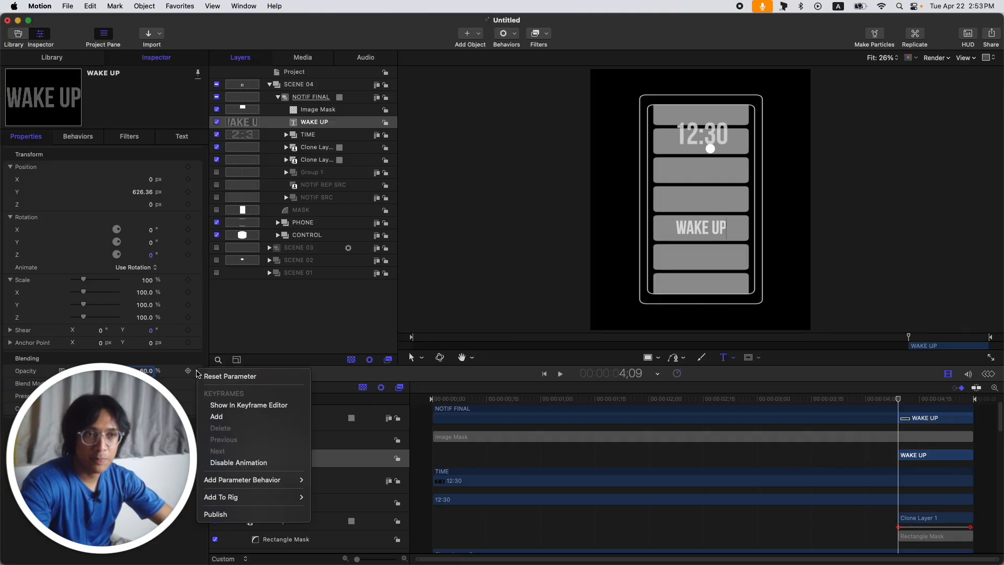
mouse_move(280, 480)
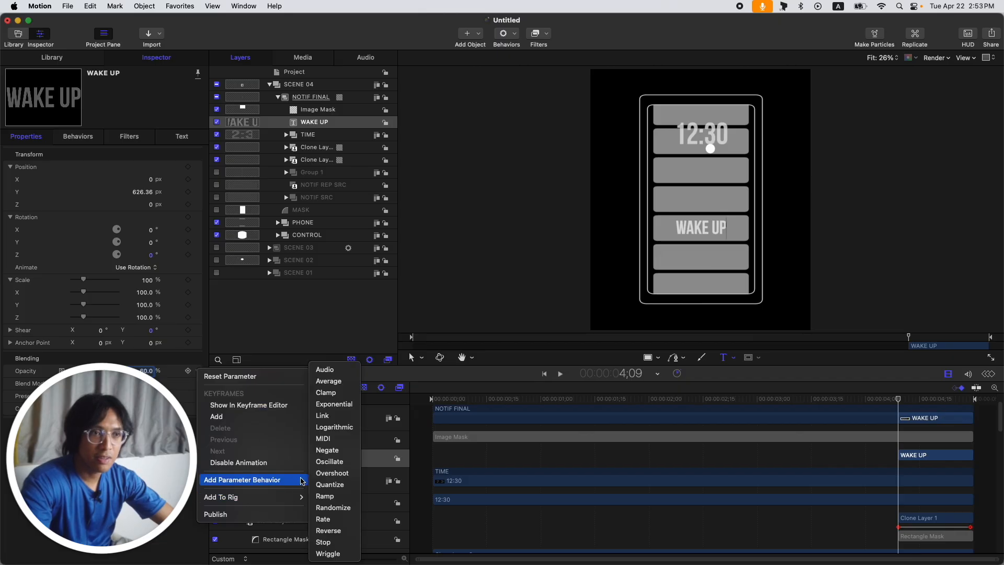
click(335, 508)
drag(72, 167, 118, 166)
click(148, 181)
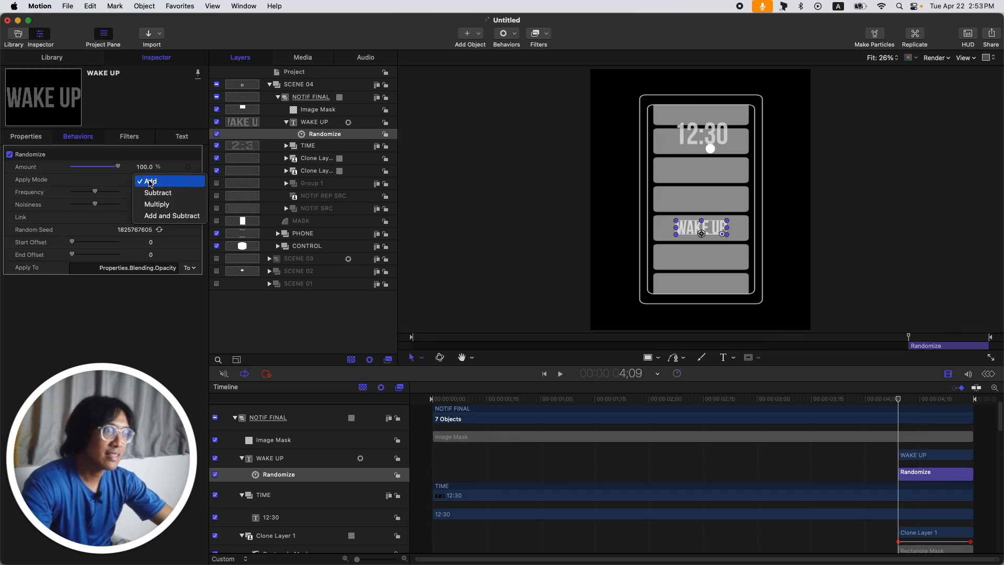
click(169, 215)
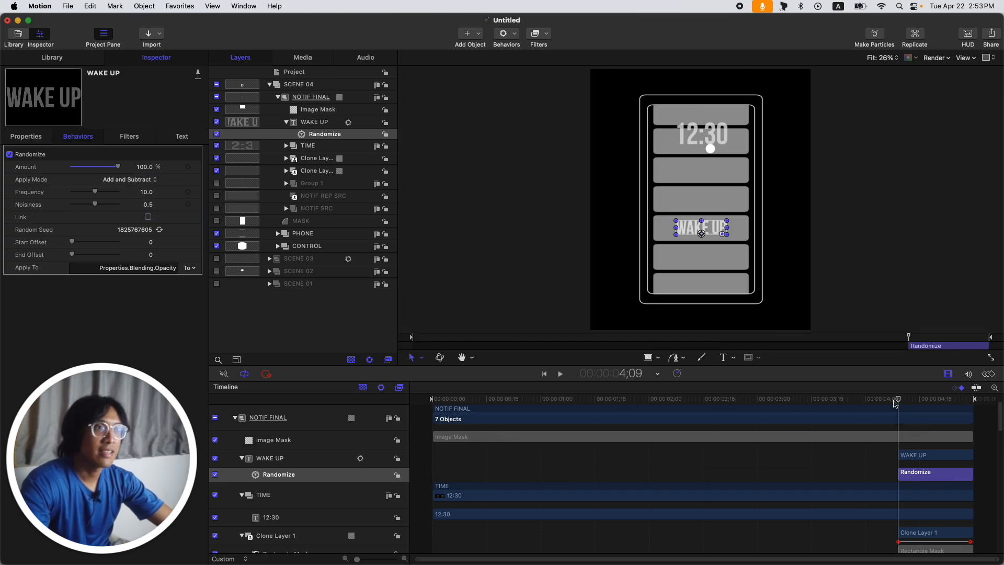
key(space)
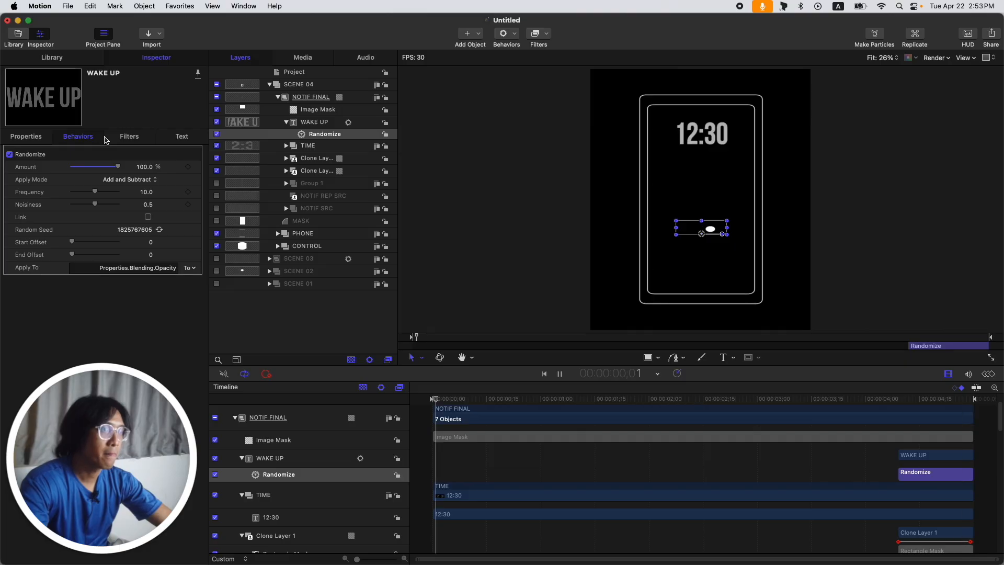
drag(883, 399, 972, 411)
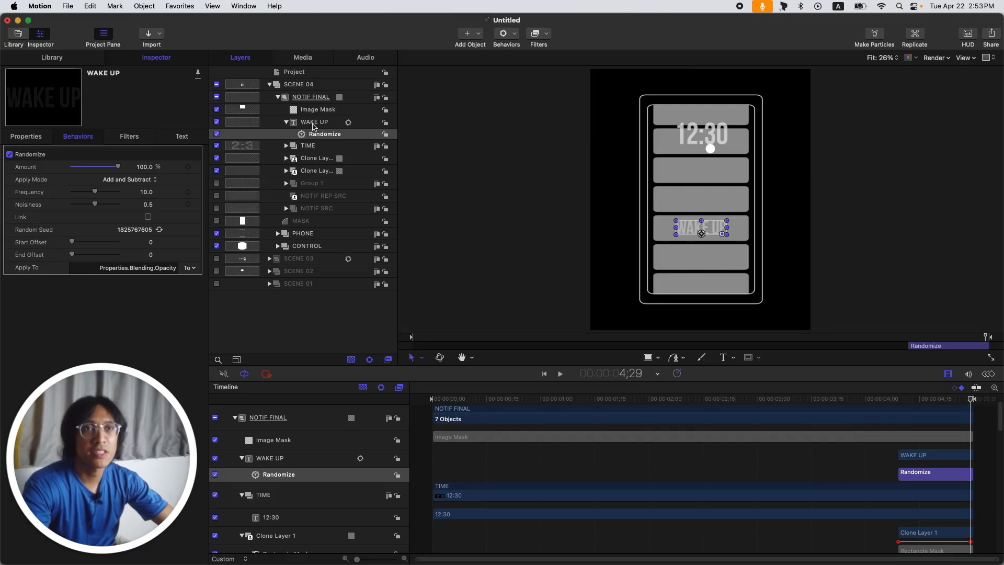
- Set the project duration to 00:00:07;00
click(306, 74)
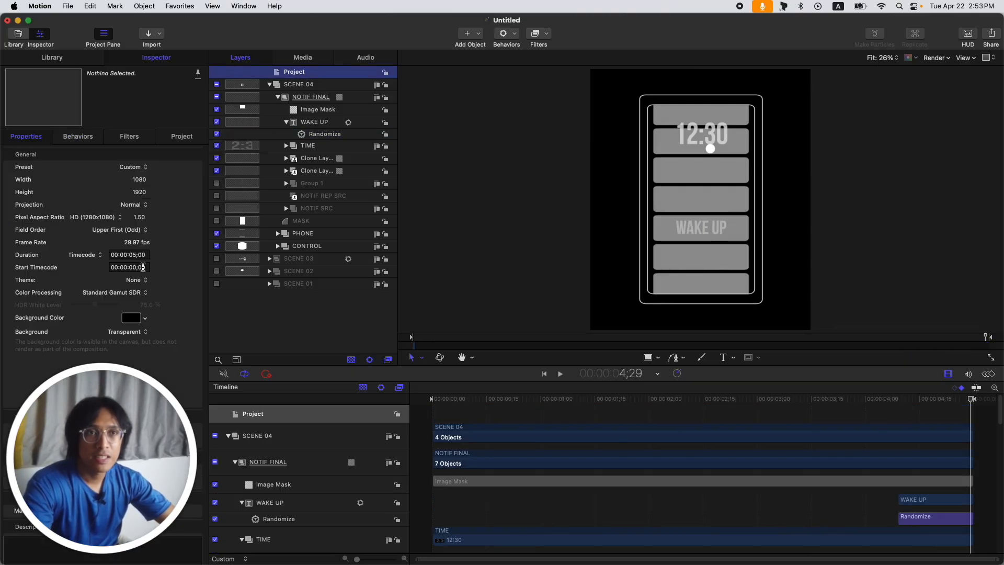
click(137, 256)
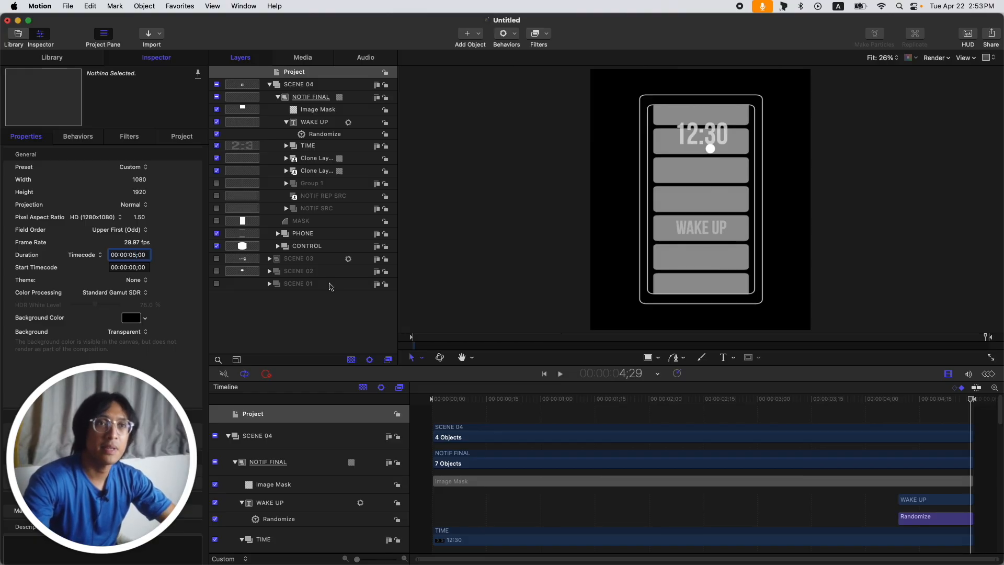
text(7)
key(Return)
- Extend the SCENE 04 group and its contents to the project's last frame at 6;29
drag(819, 399, 974, 399)
drag(879, 398, 1003, 396)
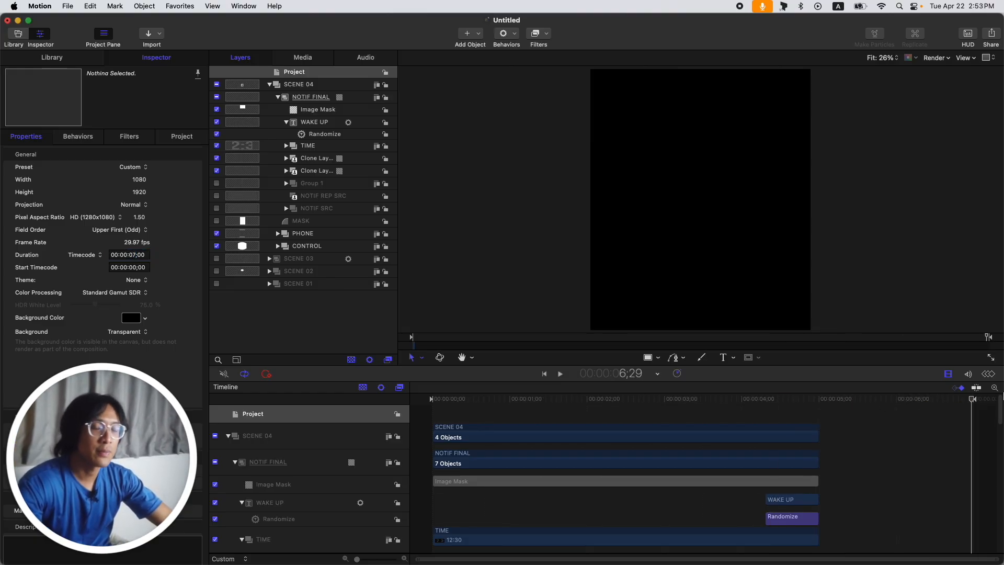
click(298, 85)
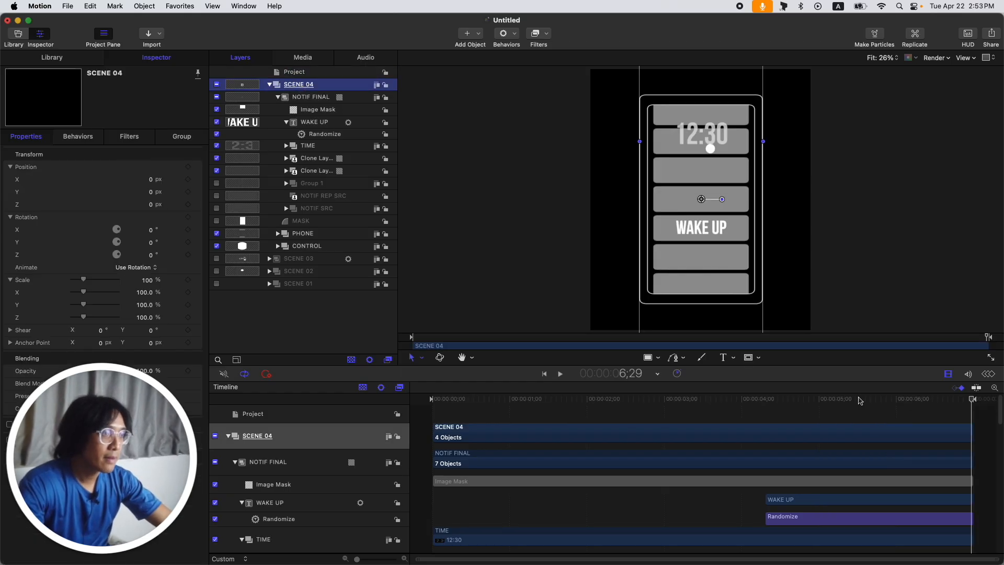
- Shift the WAKE UP text in time to start as the notification bars finish splitting, and preview the timing up to 5;24
scroll(804, 413, down, 3)
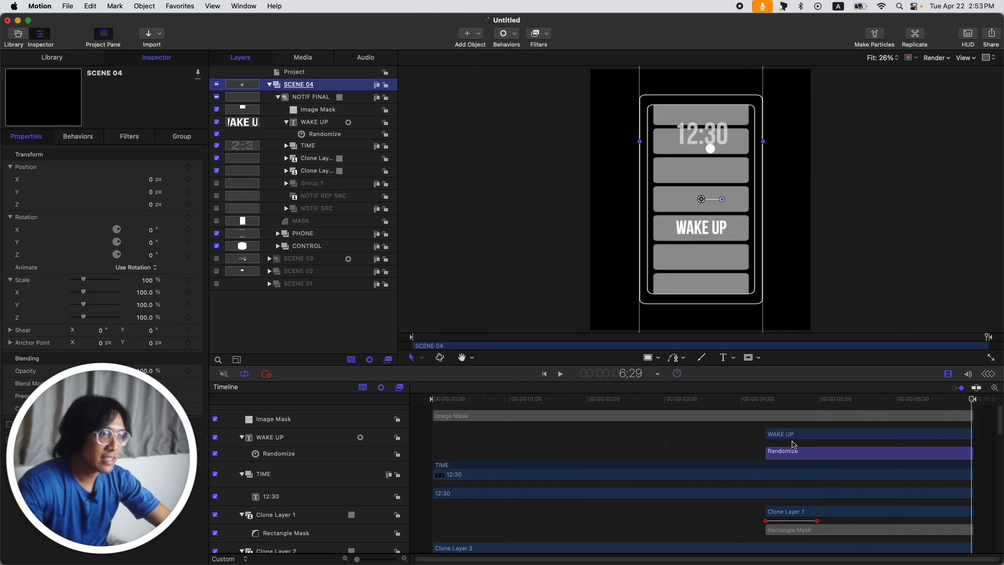
click(267, 436)
drag(790, 436, 841, 437)
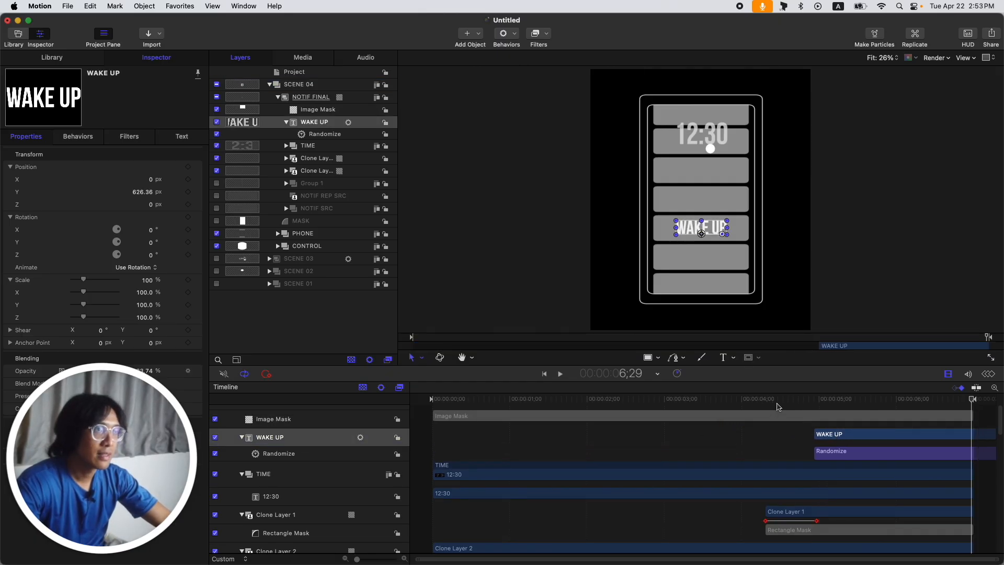
click(724, 399)
key(space)
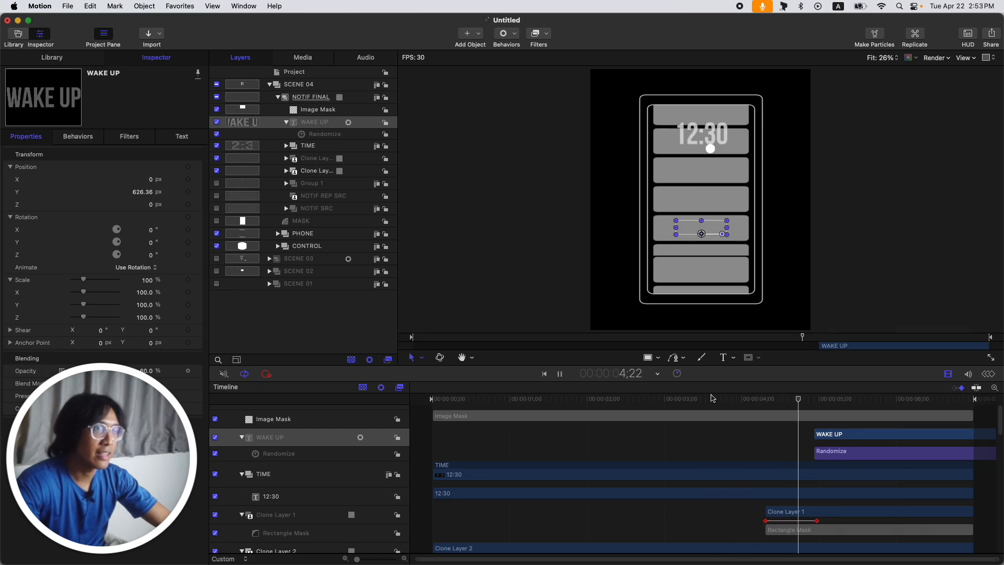
key(space)
click(838, 399)
drag(841, 401, 882, 401)
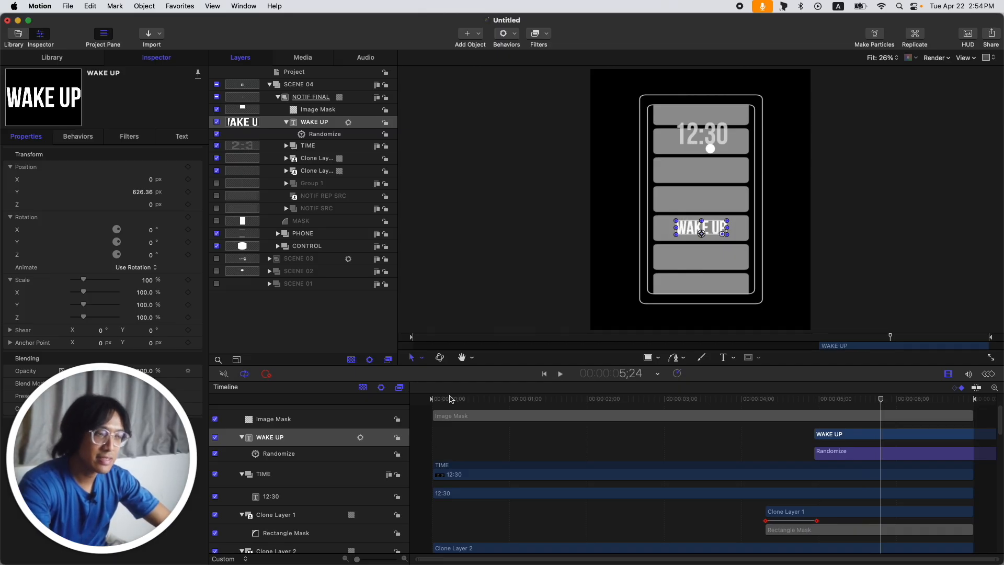
- Trim the Randomize behavior on WAKE UP to end just before 5;27
click(289, 454)
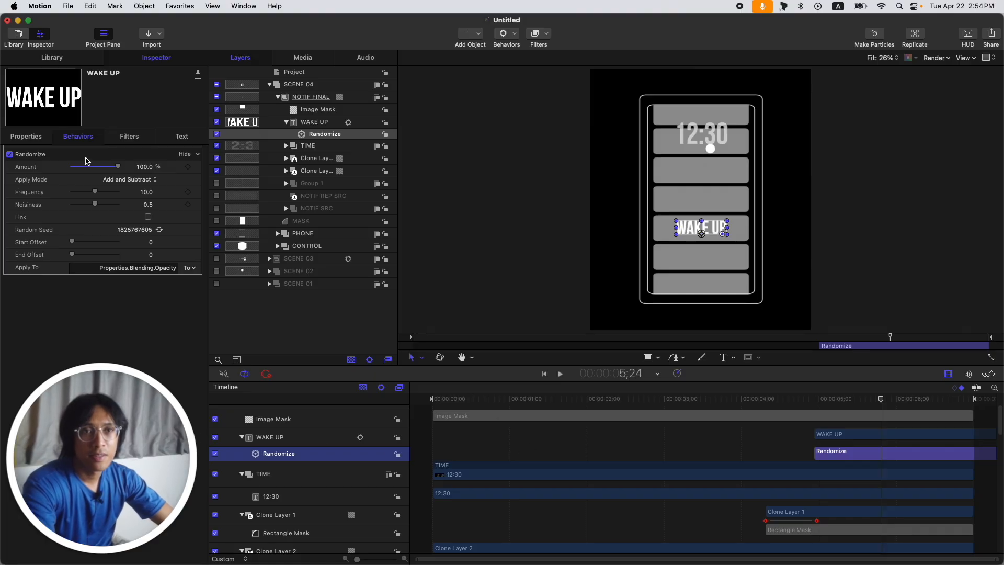
click(26, 137)
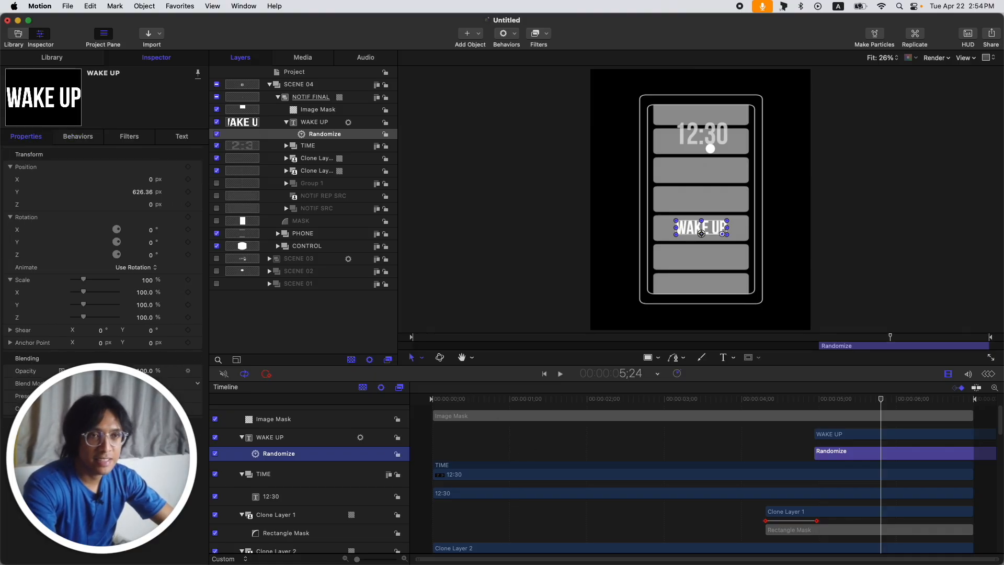
drag(882, 400, 890, 400)
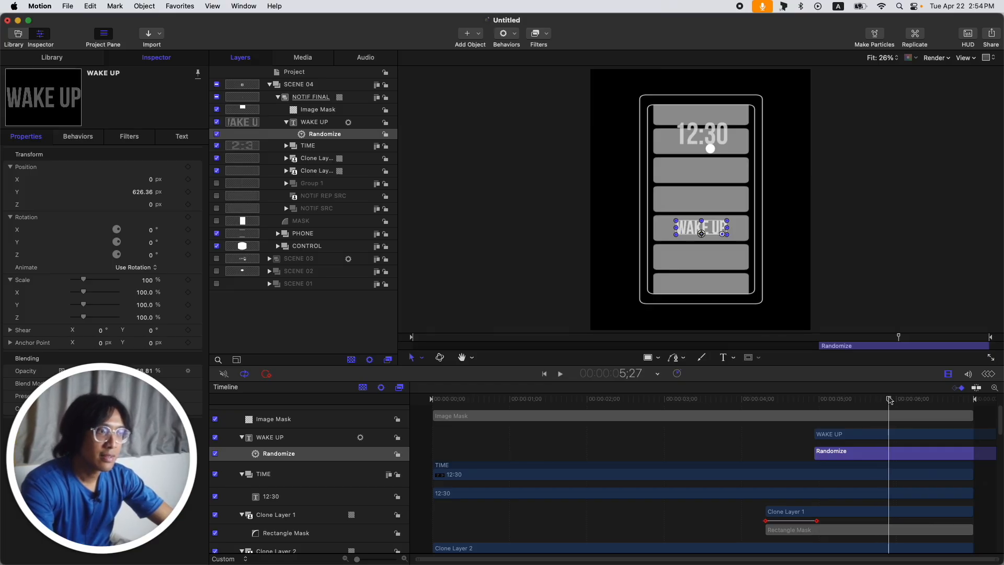
drag(889, 400, 887, 400)
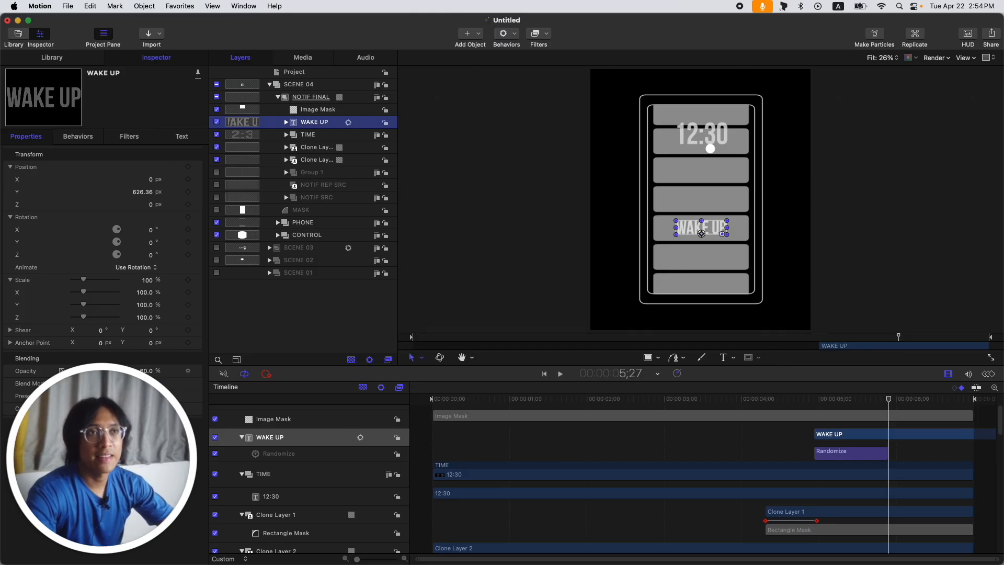
- Move Clone Layer 1 above the WAKE UP and TIME layers in the NOTIF FINAL group
click(314, 160)
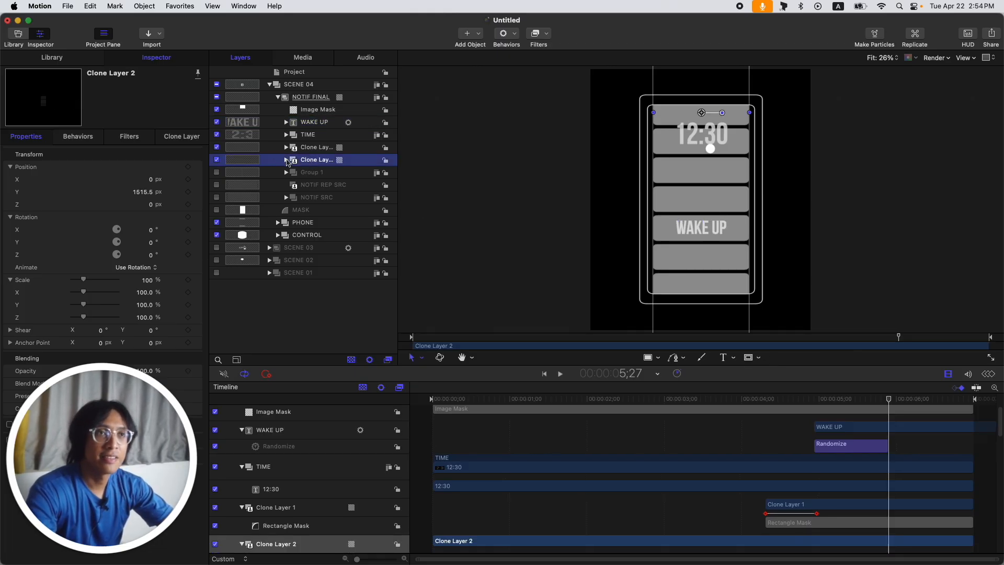
click(286, 160)
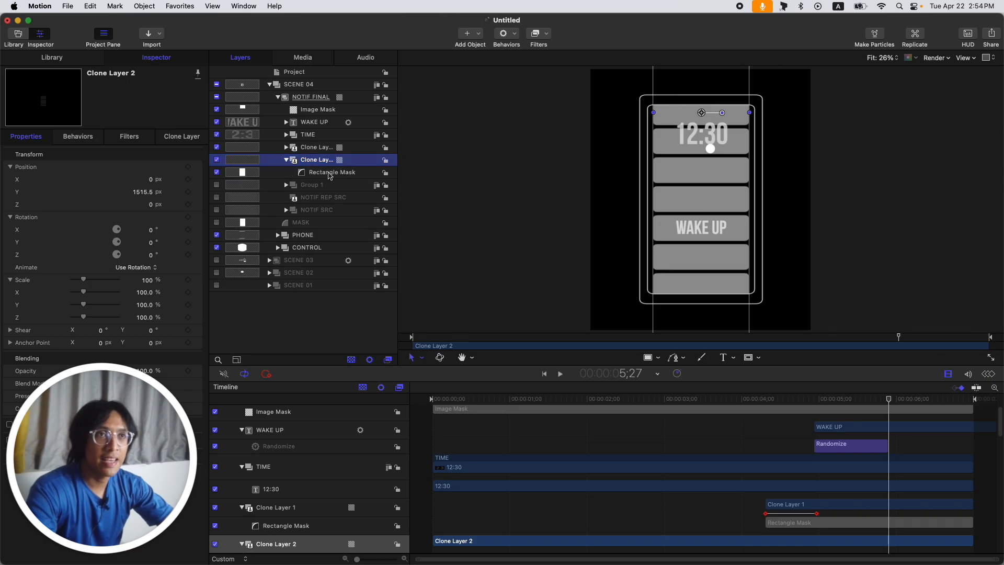
click(330, 173)
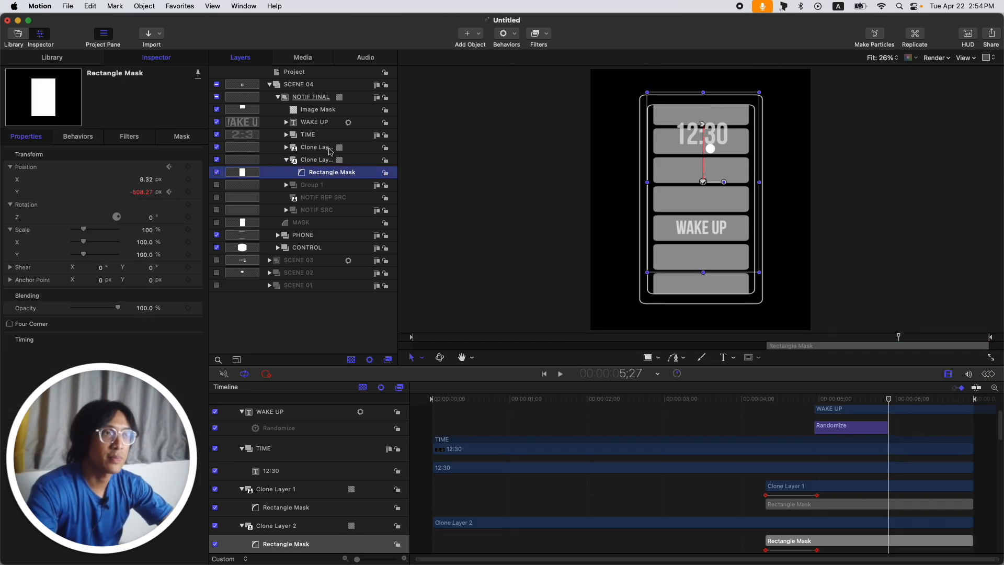
click(292, 148)
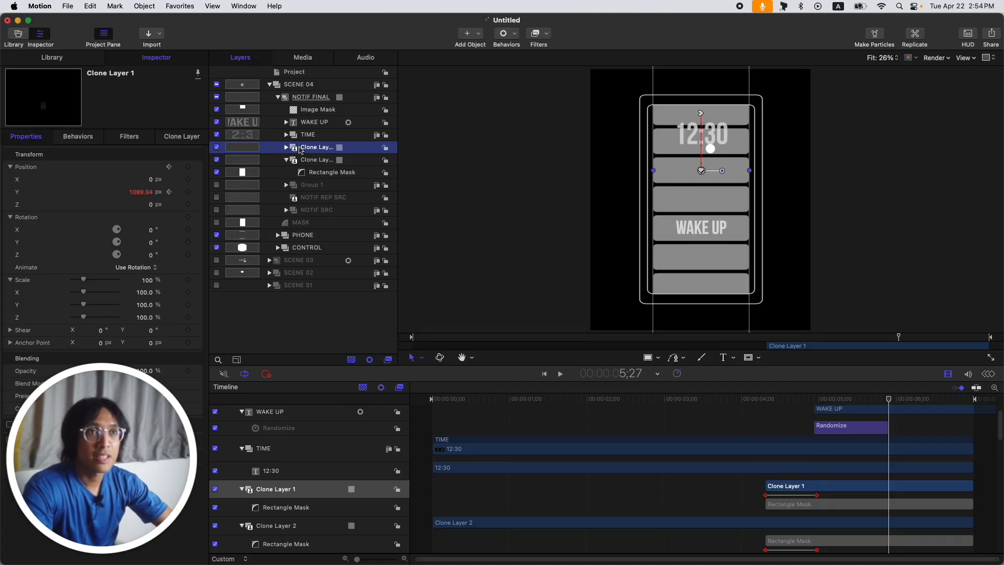
click(287, 160)
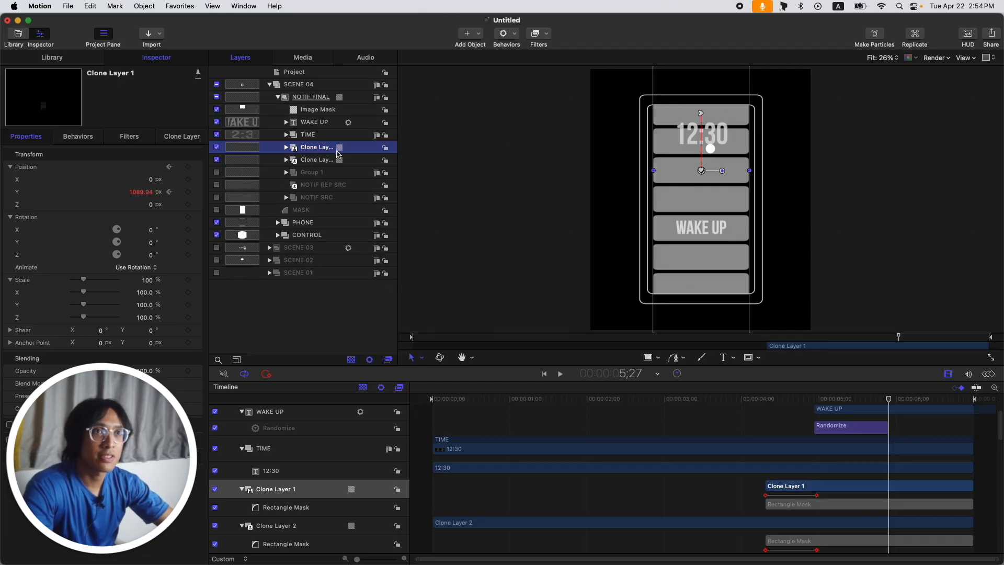
key(super+shift+bracketright)
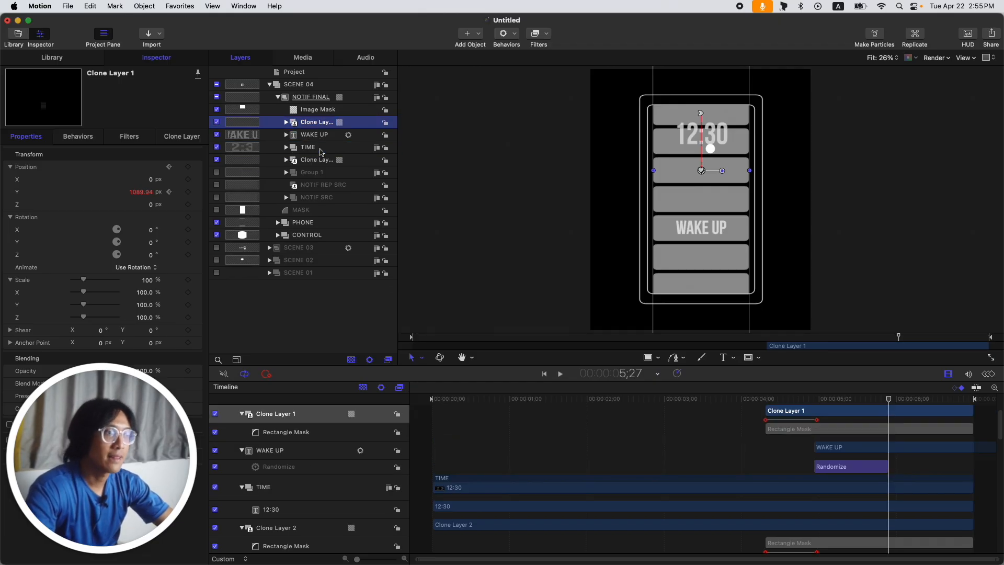
- Keyframe Clone Layer 1's Y position at 5;27 and set it to 1515.94 px at 6;17
click(188, 193)
key(shift+Right)
key(shift+Right)
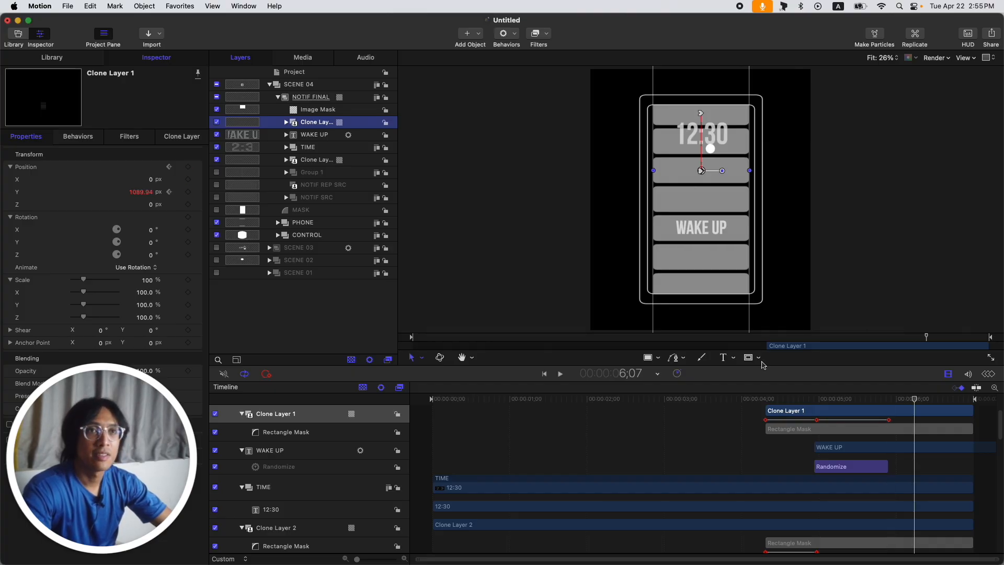
drag(140, 194, 141, 194)
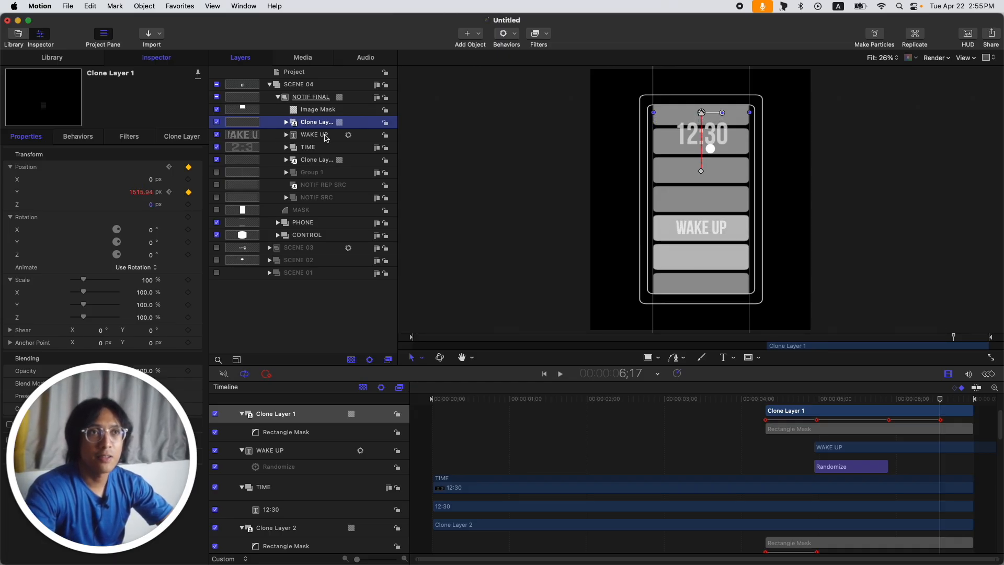
- Keyframe the Y position of Clone Layer 2's Rectangle Mask at 5;27 and set it to -84.27 px at 6;17
click(319, 160)
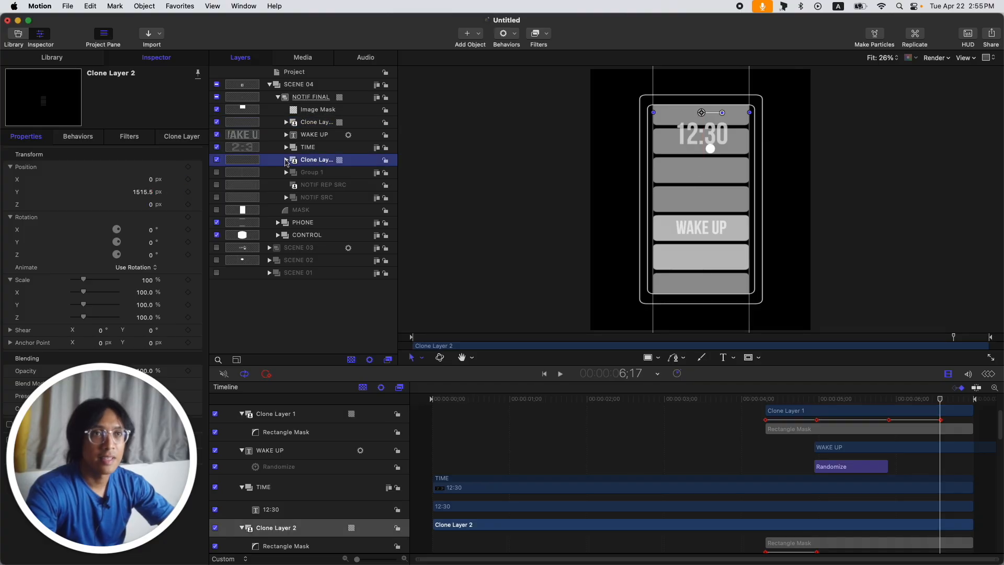
click(286, 160)
click(314, 172)
click(188, 192)
drag(896, 399, 889, 399)
click(179, 192)
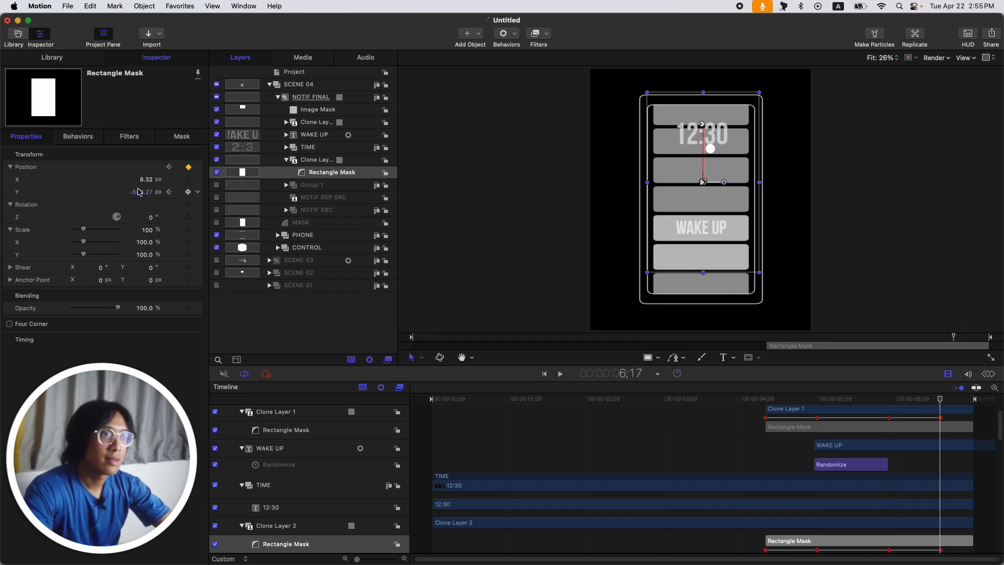
mouse_move(139, 194)
mouse_down()
mouse_move(170, 195)
mouse_move(148, 194)
mouse_up()
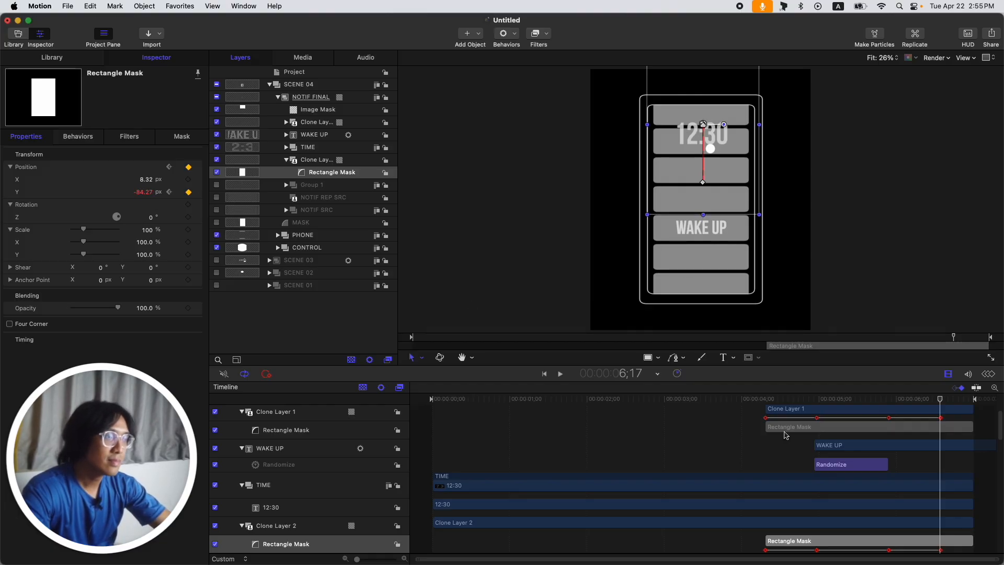
- Trim the WAKE UP text to end at 5;26 and preview the bars closing up to 6;24
drag(879, 400, 888, 400)
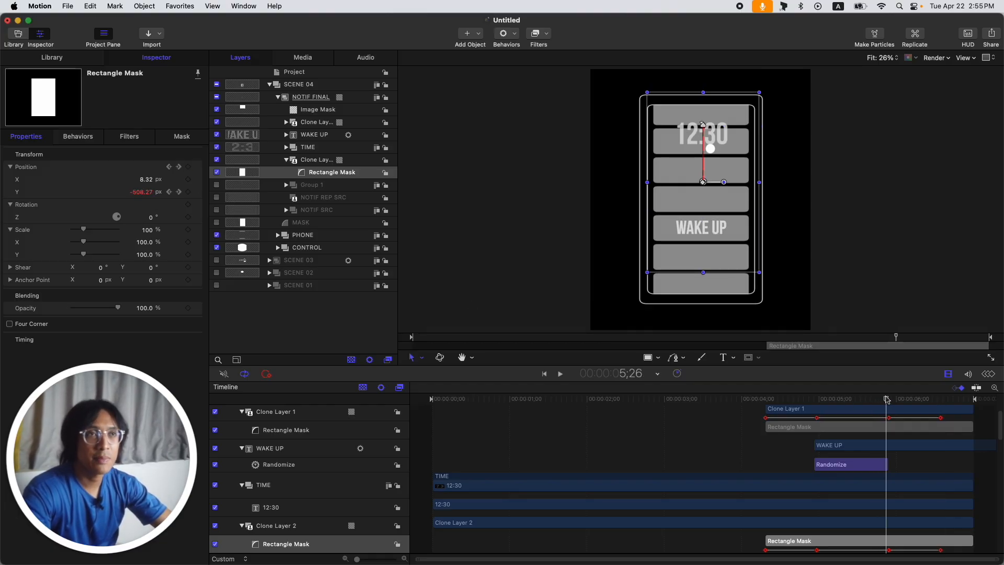
click(317, 137)
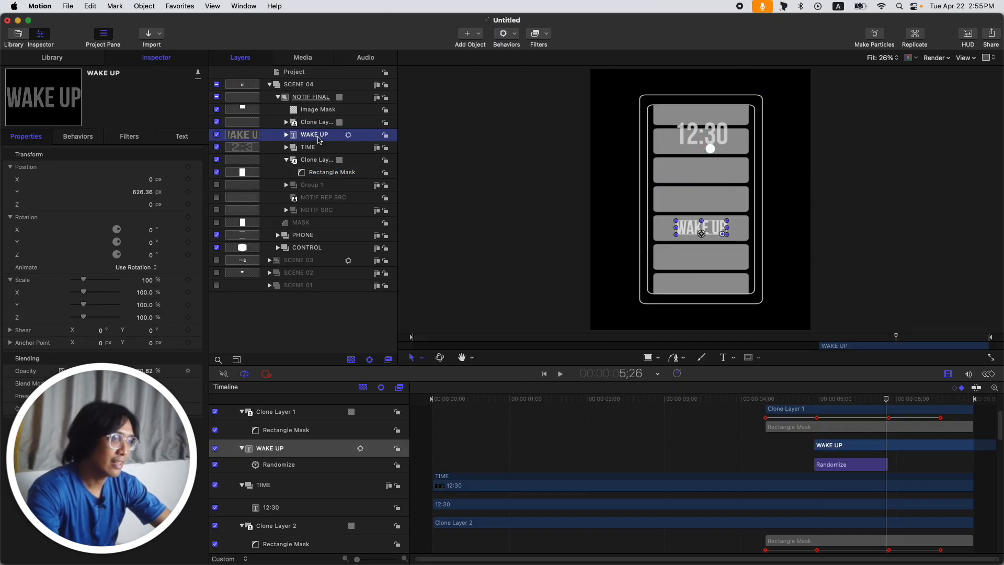
key(alt+bracketright)
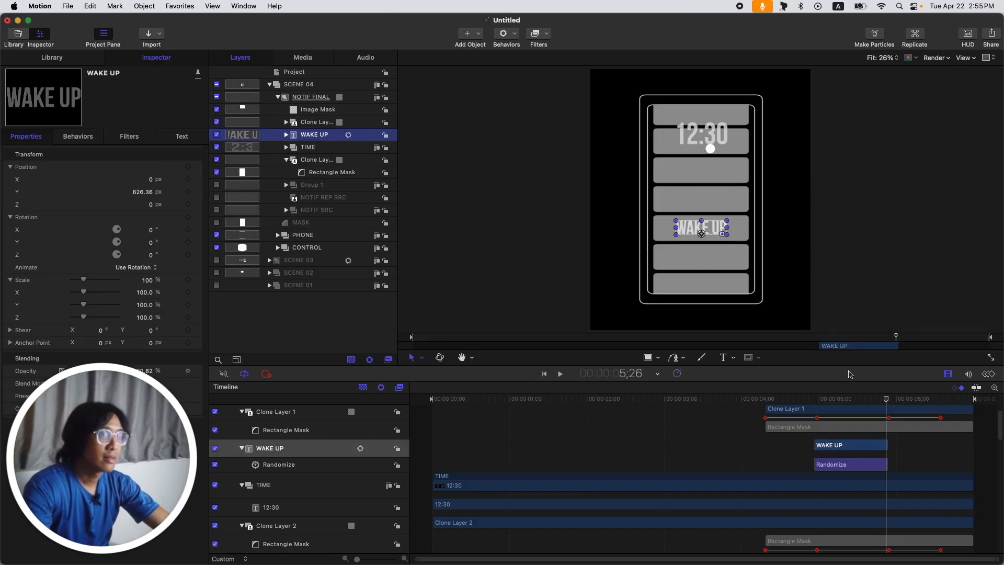
drag(860, 400, 713, 394)
key(space)
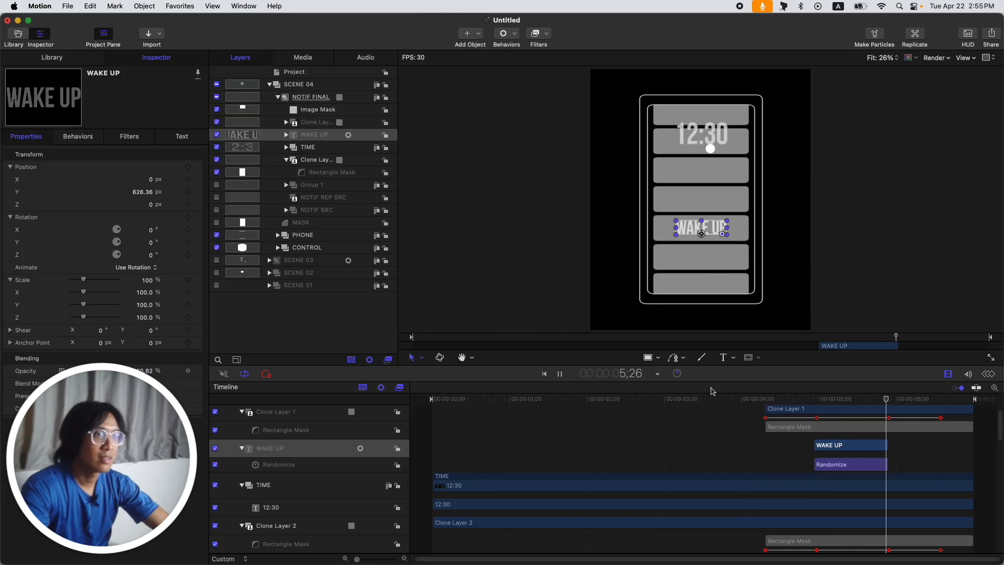
drag(950, 402, 958, 404)
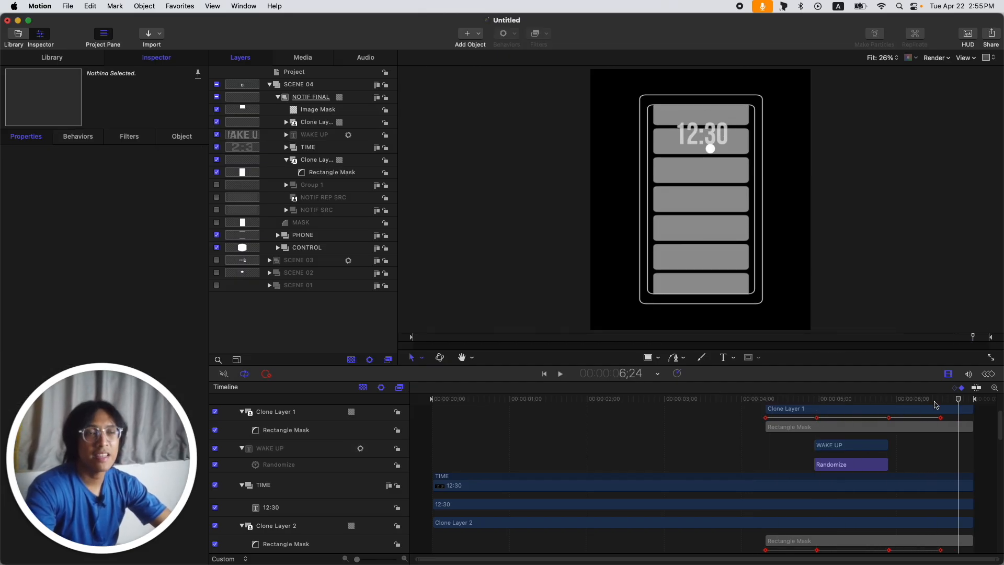
- Trim the TIME group to end at 1;24 and play the scene from the start
click(286, 159)
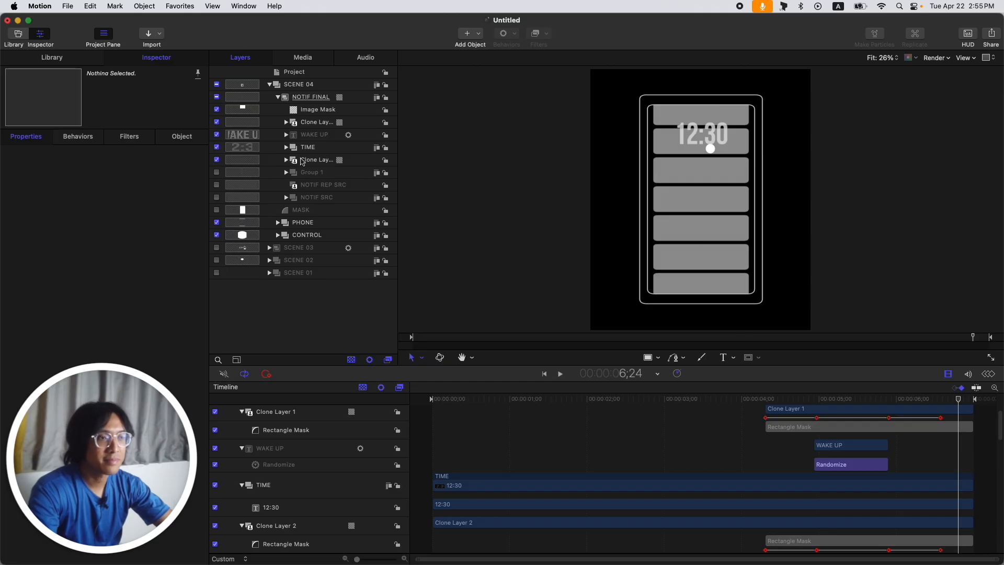
click(324, 149)
drag(618, 397, 571, 406)
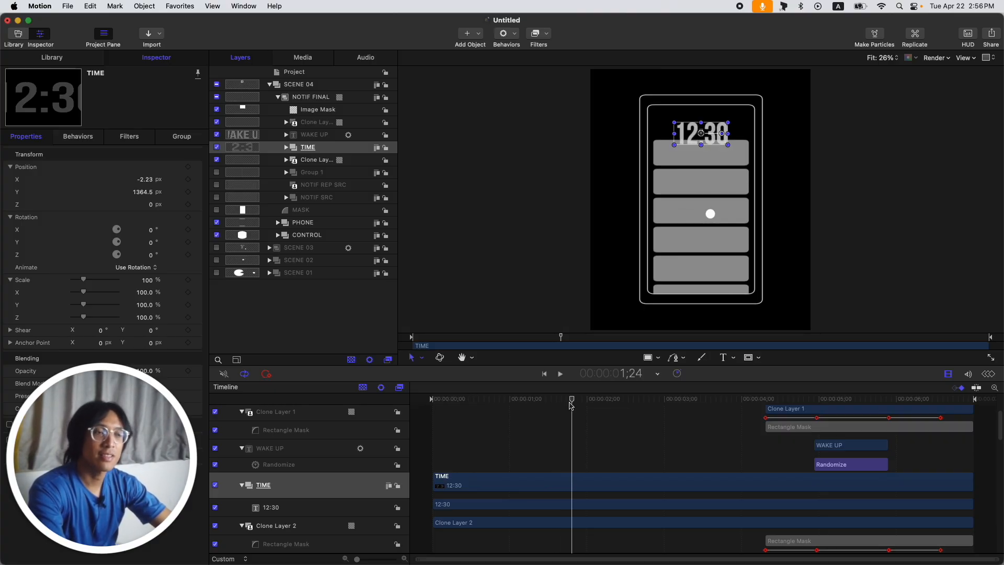
key(o)
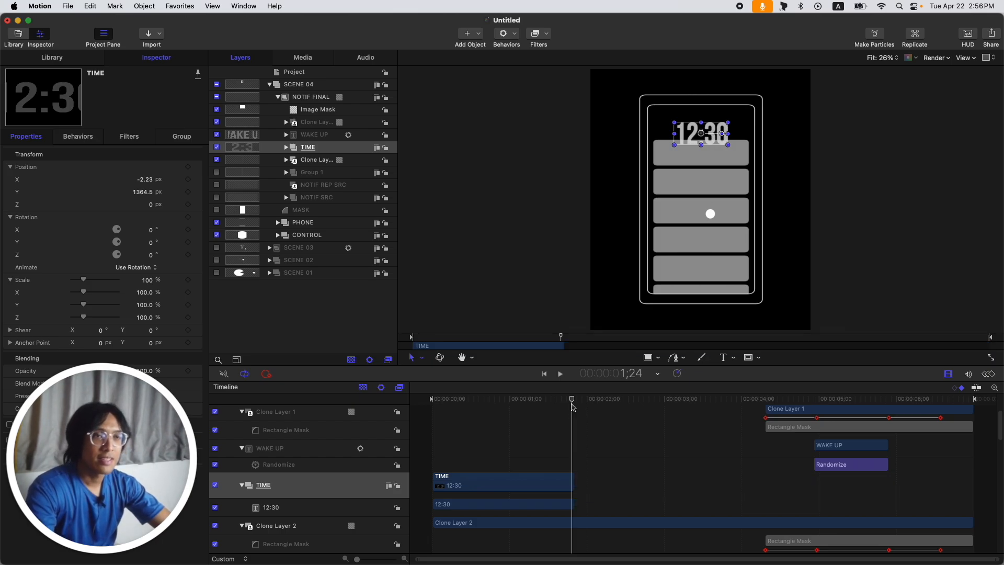
key(Home)
click(324, 312)
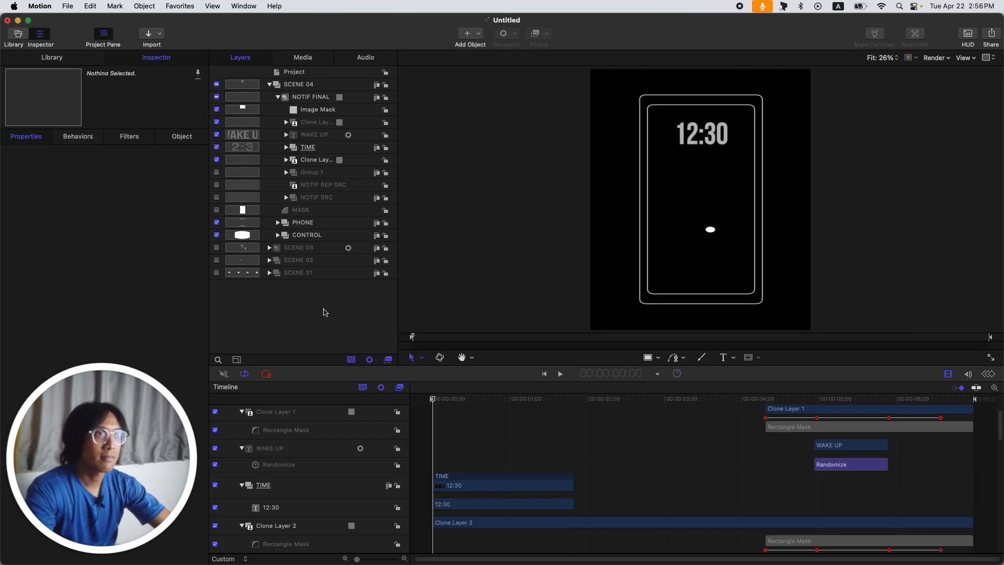
key(space)
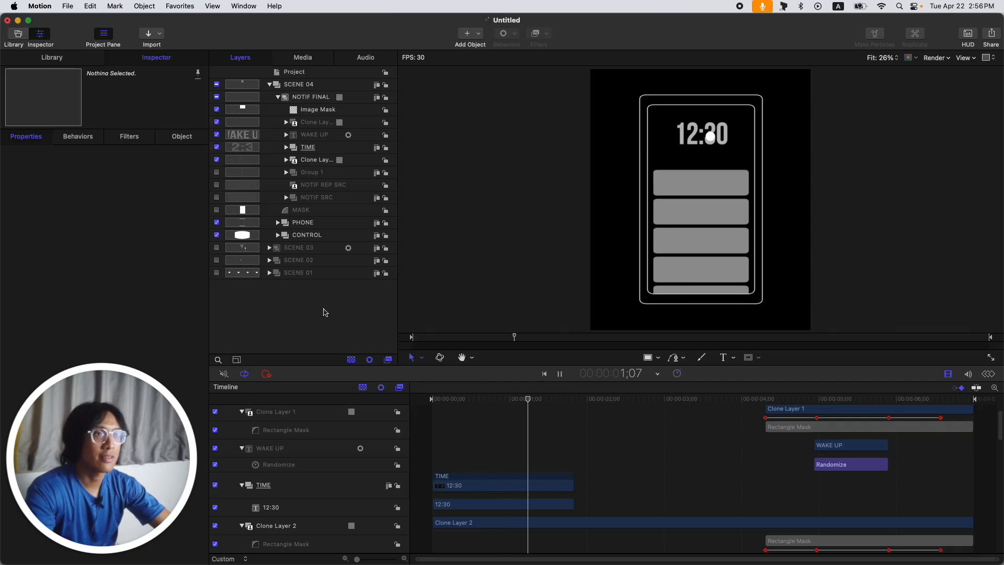